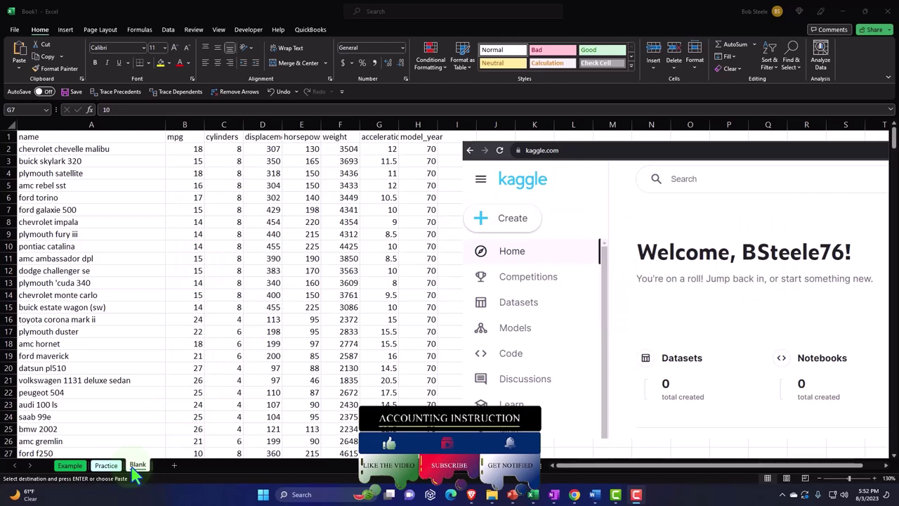
Open the Example sheet and look across the car data table to the horsepower and mpg columns beside it
left_click(72, 466)
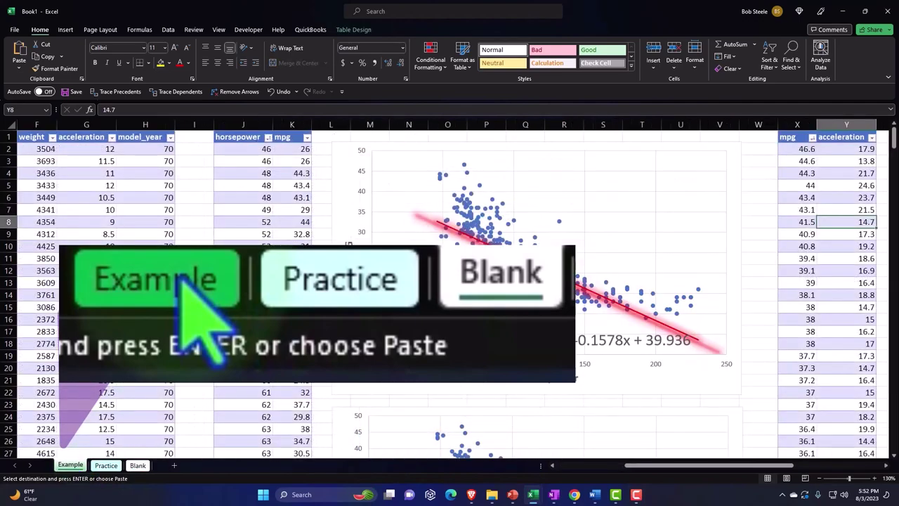
key("Home")
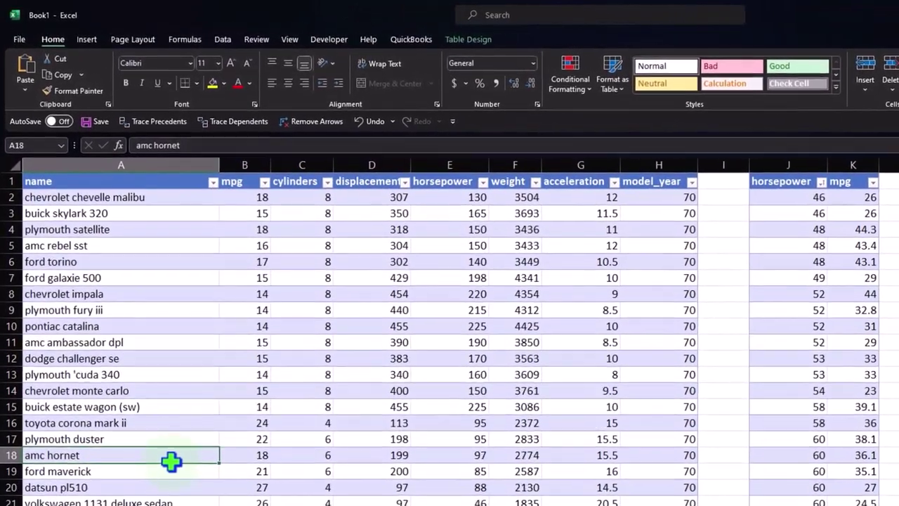
key("Right")
key("Right")
key("Right")
key("Right")
key("Right")
key("Right")
key("Right")
key("Right")
key("Right")
key("Right")
key("Right")
key("Right")
key("Right")
key("Right")
key("Right")
key("Right")
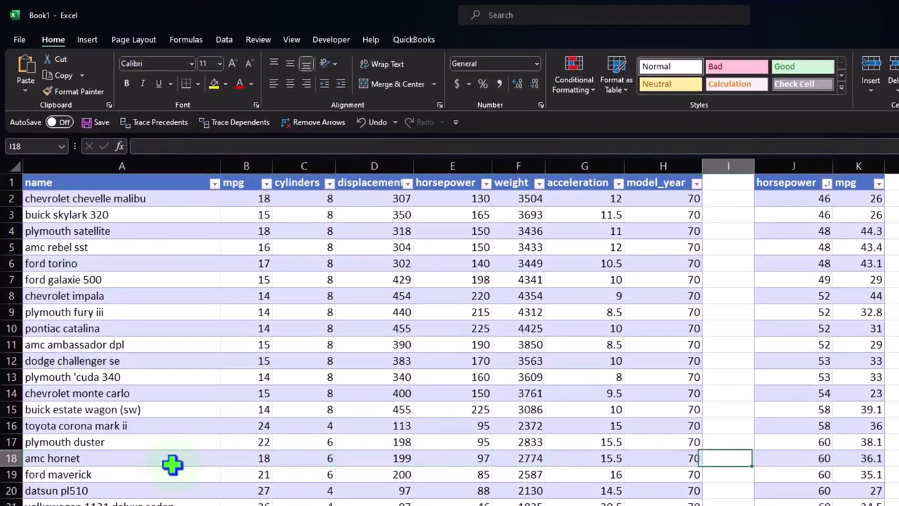
key("ctrl+Right")
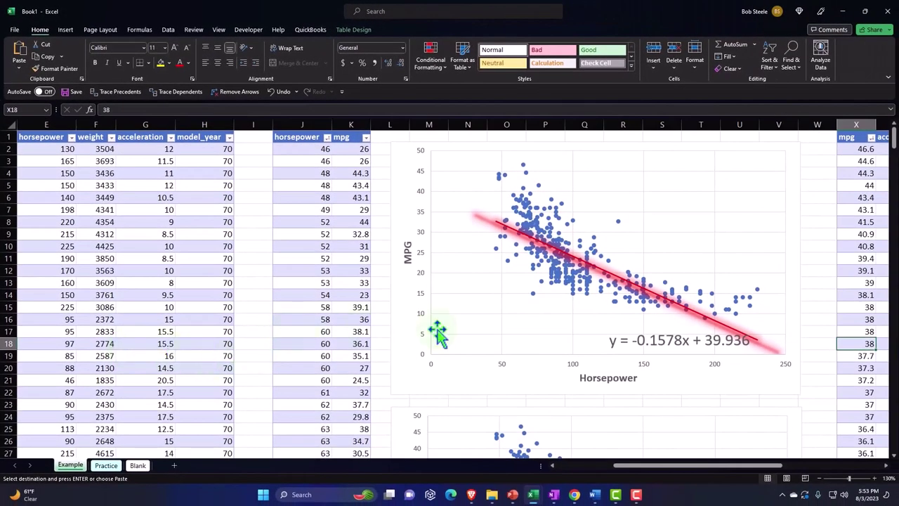
Examine the MPG versus Horsepower scatter charts, their axis titles and the horsepower and mpg source columns
left_click(632, 380)
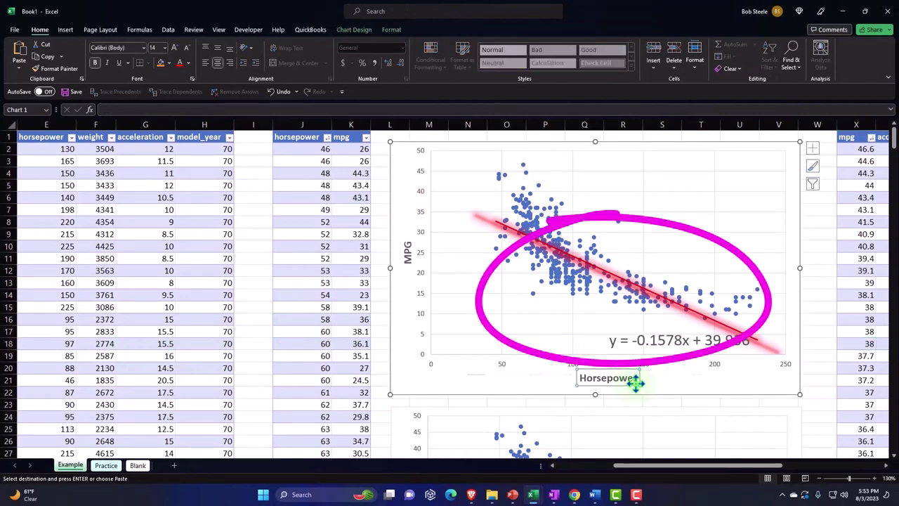
left_click(407, 250)
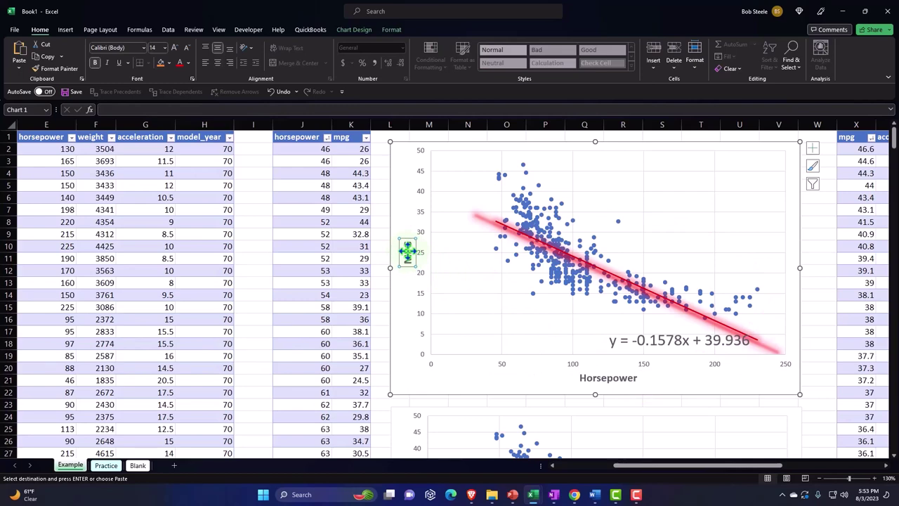
left_click(302, 124)
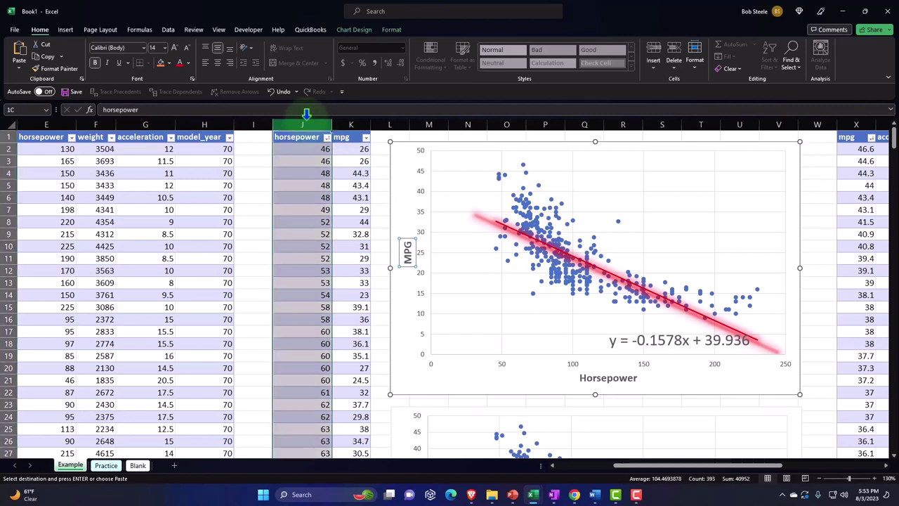
left_click_drag(335, 124, 340, 123)
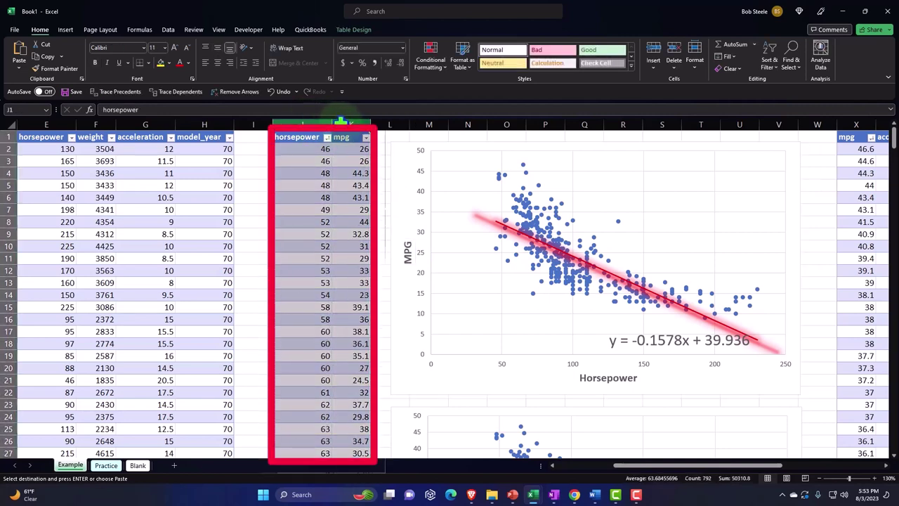
scroll(408, 281, "down", 3)
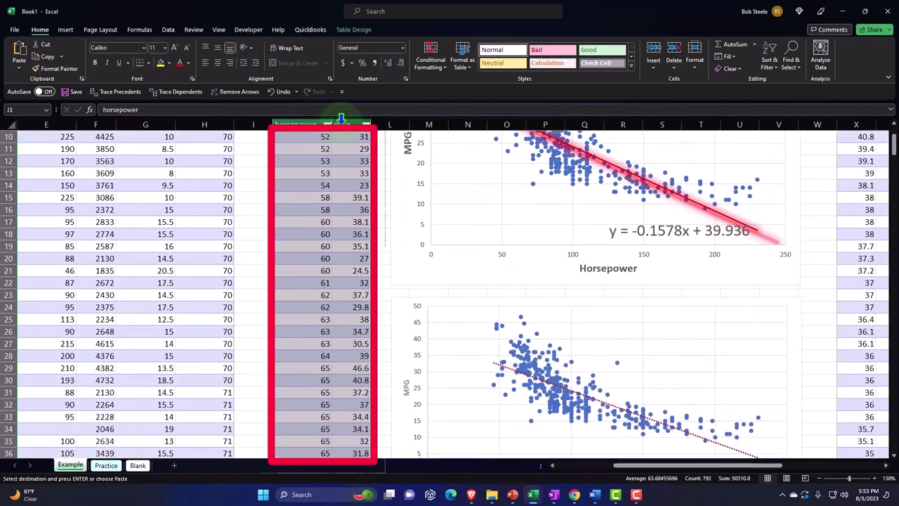
left_click(420, 318)
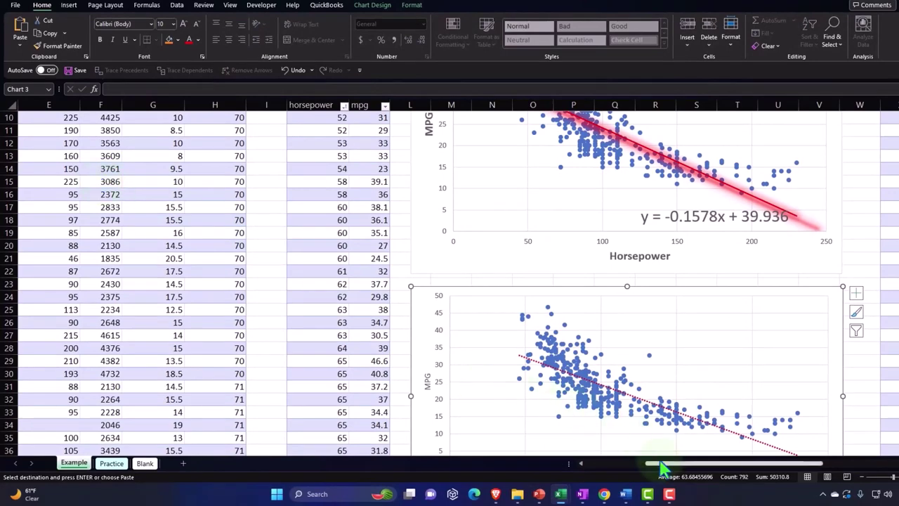
Examine the mpg and acceleration table and its scatter chart on the Example sheet
left_click_drag(662, 463, 769, 481)
scroll(717, 423, "up", 3)
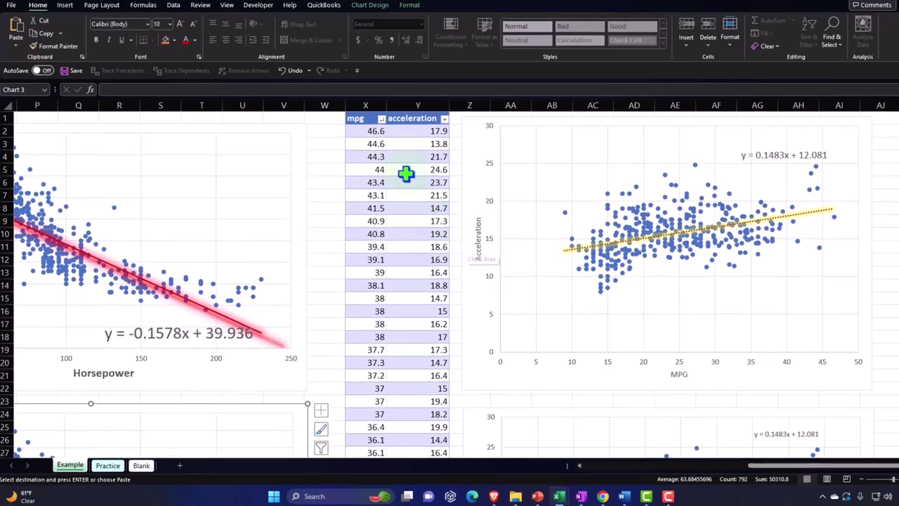
left_click(360, 118)
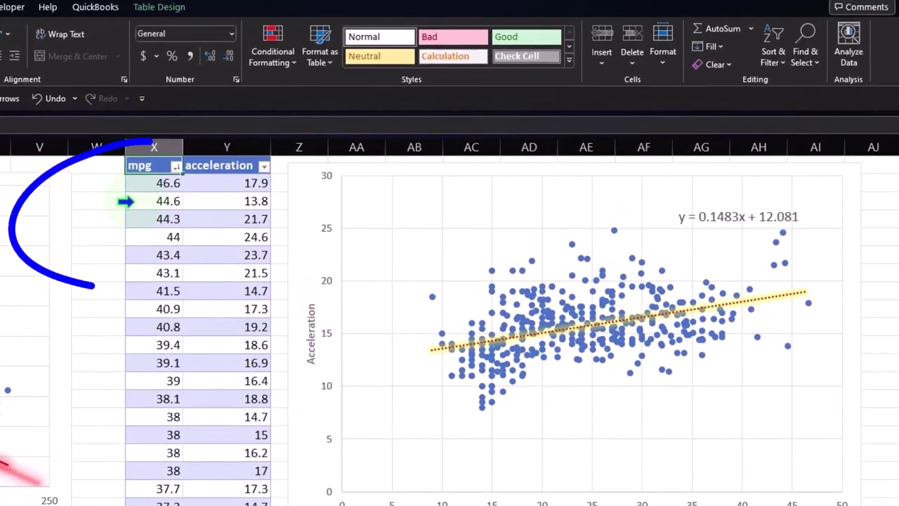
left_click(345, 153)
scroll(450, 316, "down", 2)
scroll(449, 316, "up", 2)
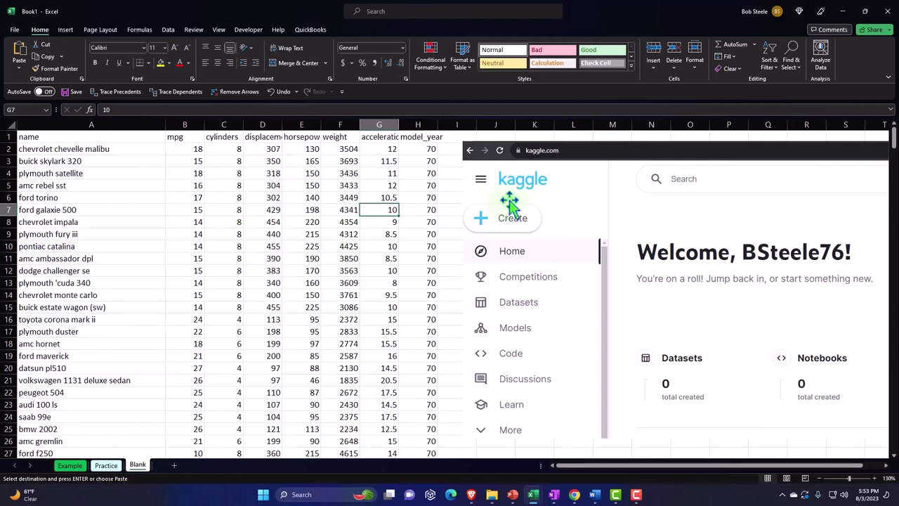
Return to the Blank sheet and look through the rows of raw car data
left_click_drag(688, 465, 717, 463)
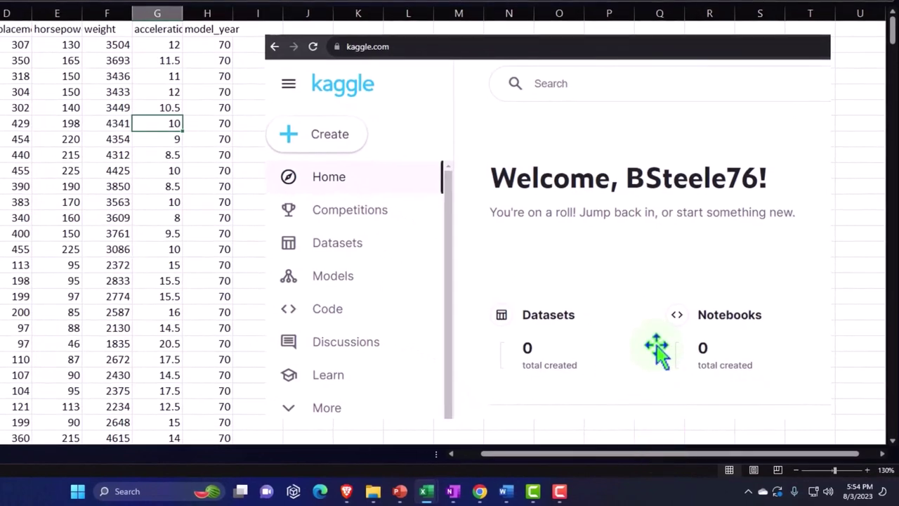
scroll(644, 453, "left", 2)
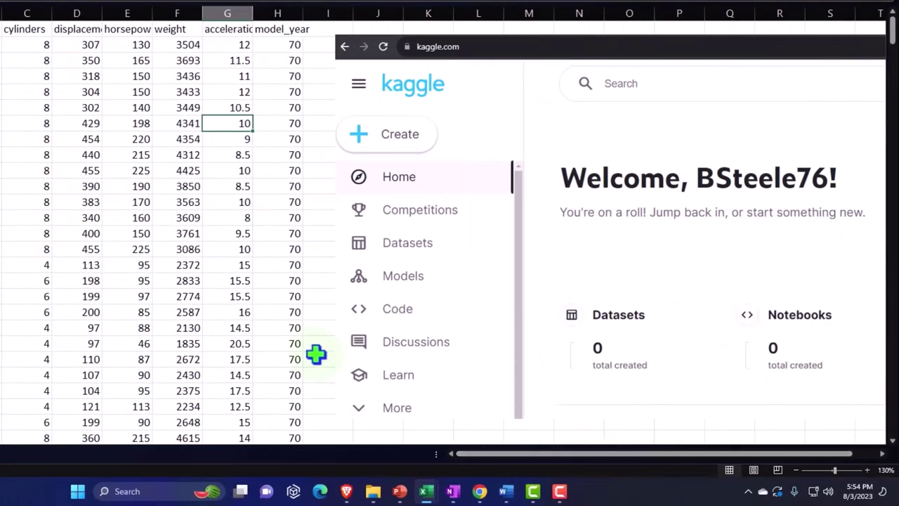
scroll(309, 349, "down", 4)
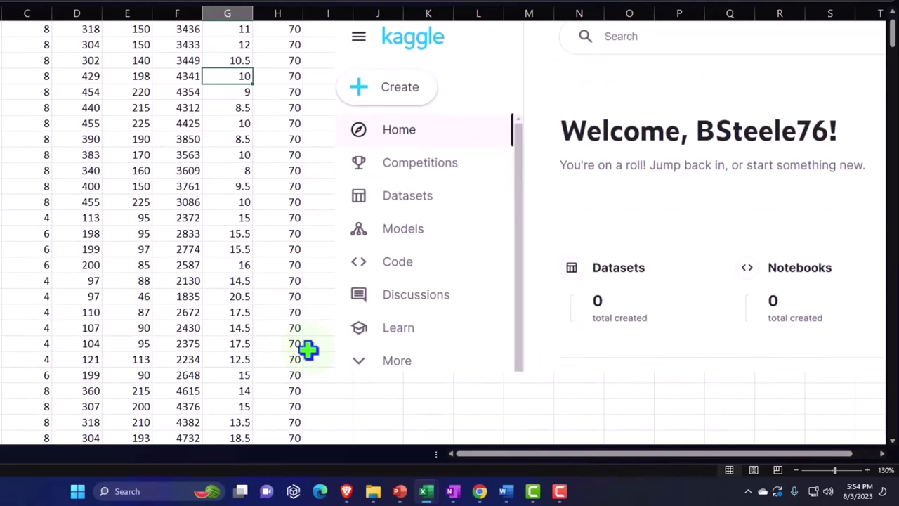
scroll(309, 349, "down", 5)
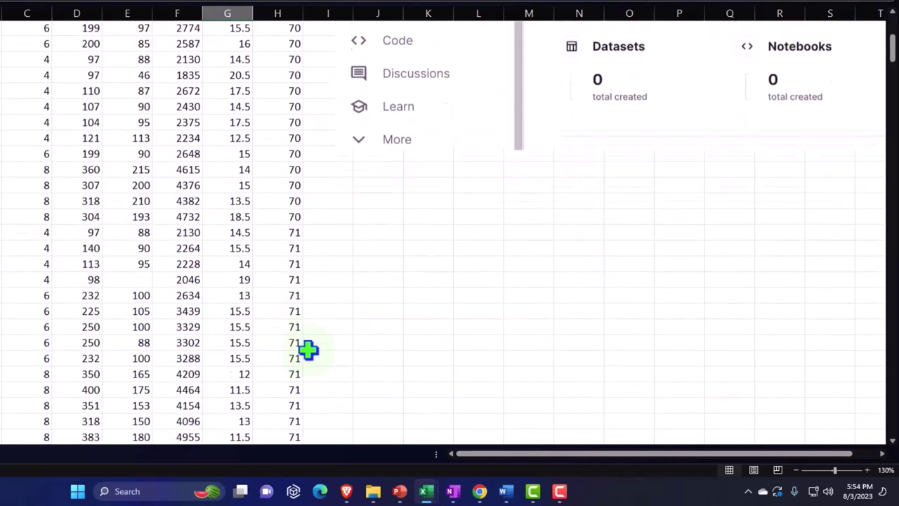
scroll(309, 349, "down", 6)
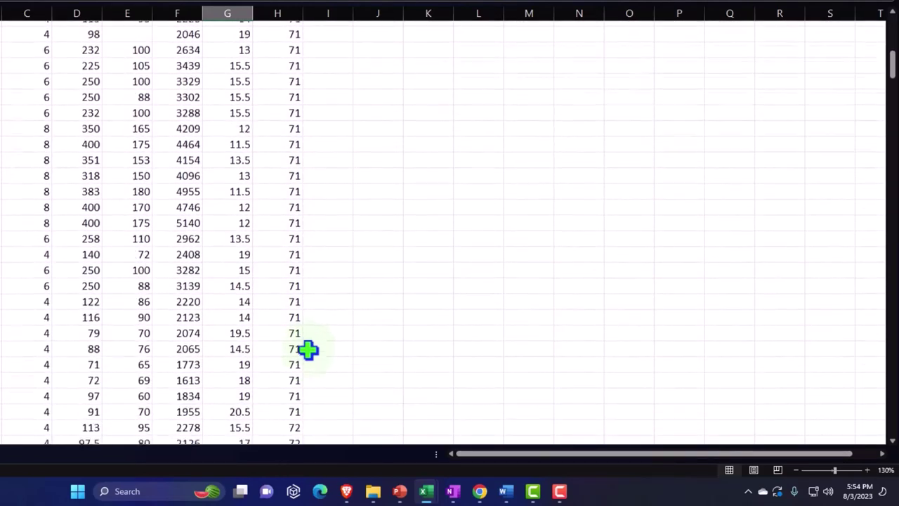
scroll(309, 349, "down", 6)
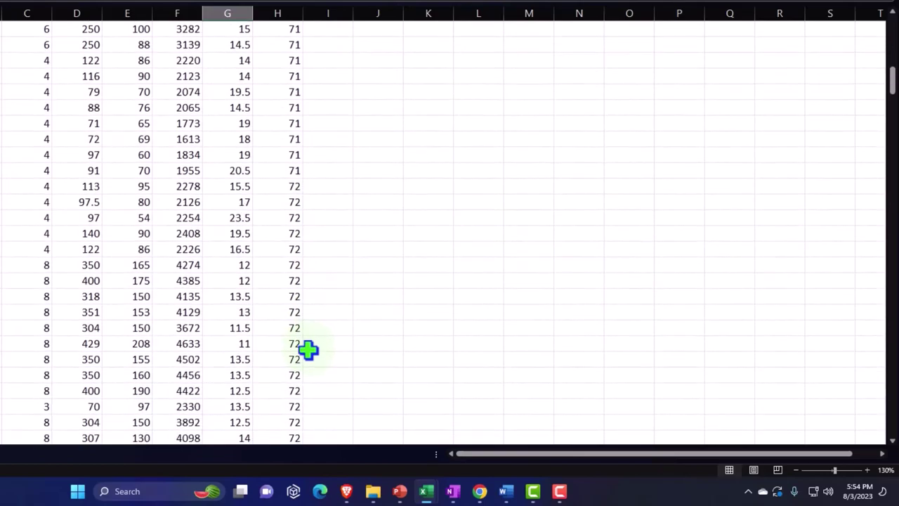
scroll(309, 349, "down", 9)
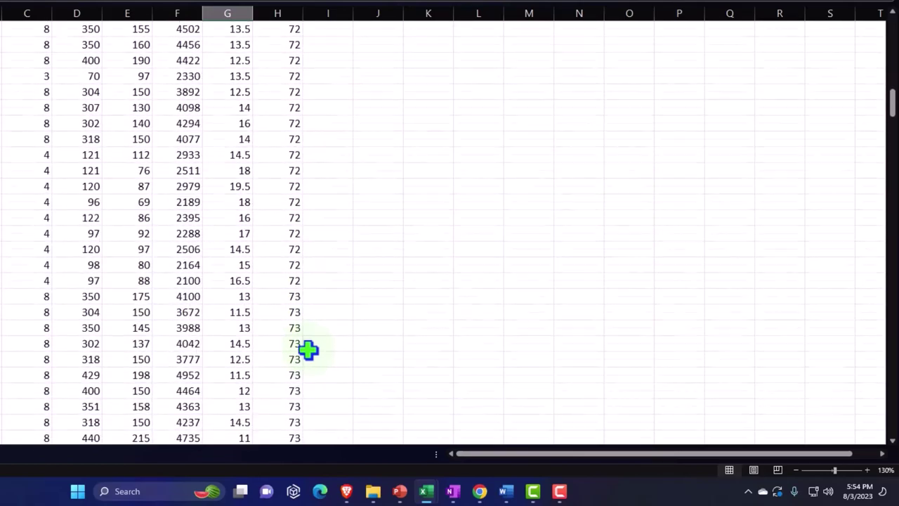
scroll(309, 349, "down", 7)
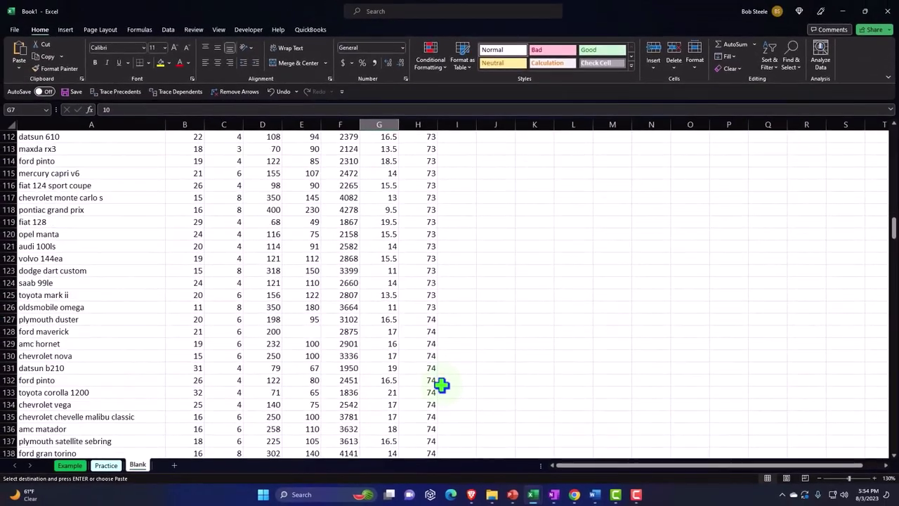
scroll(441, 384, "down", 5)
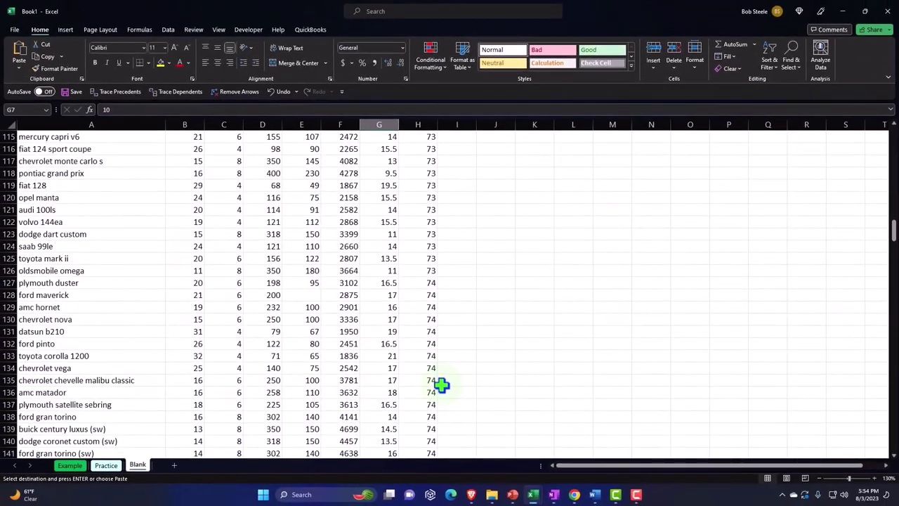
scroll(441, 384, "down", 8)
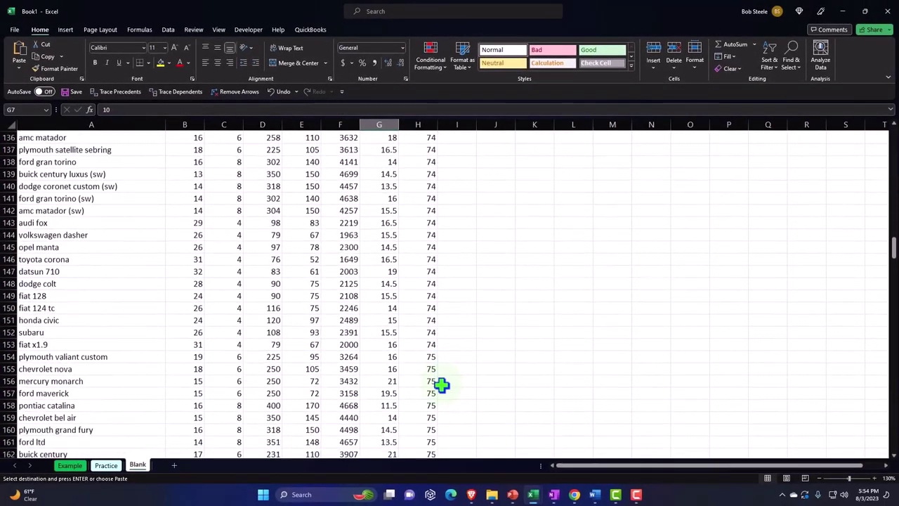
scroll(441, 384, "down", 1)
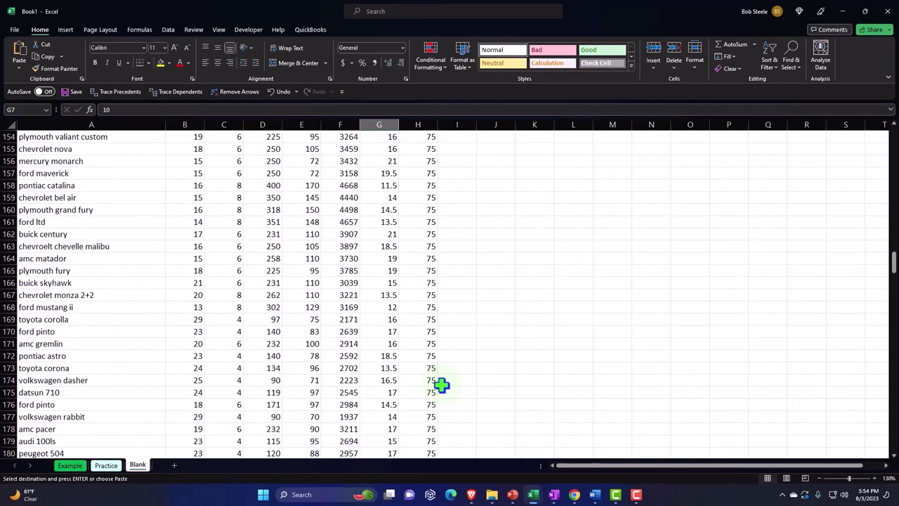
scroll(564, 356, "up", 20)
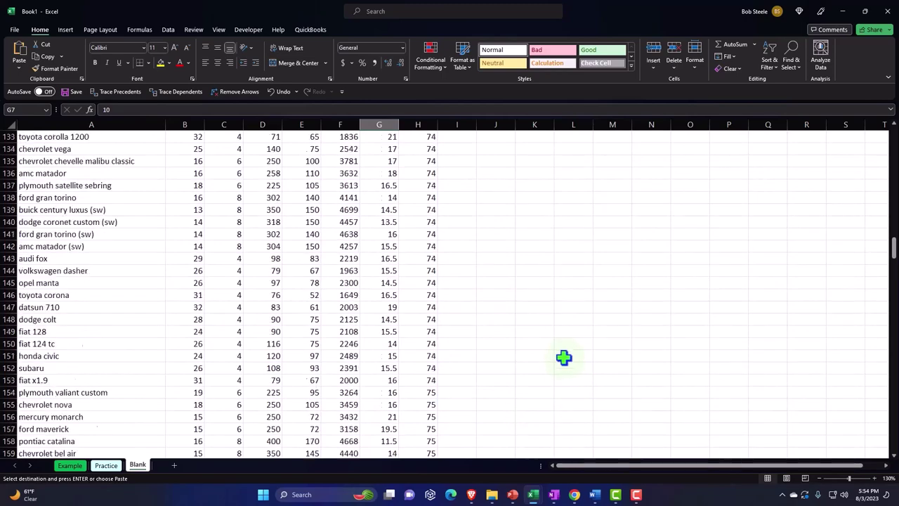
scroll(564, 356, "up", 20)
Delete the Kaggle screenshot placed beside the car data on the Blank sheet
key("ctrl+v")
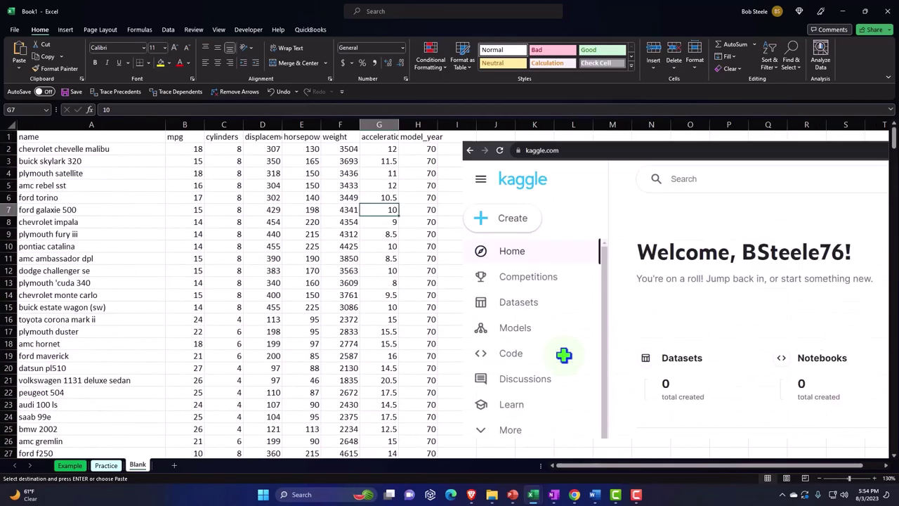
key("Delete")
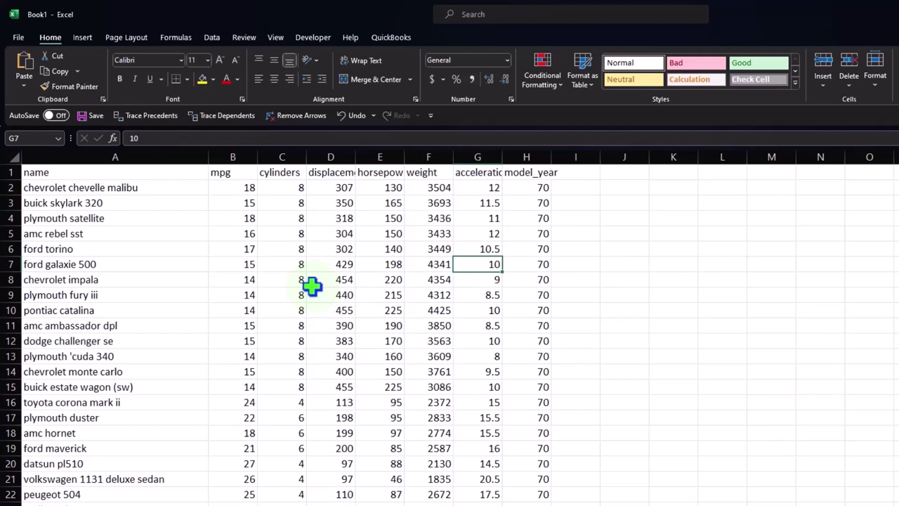
left_click(168, 282)
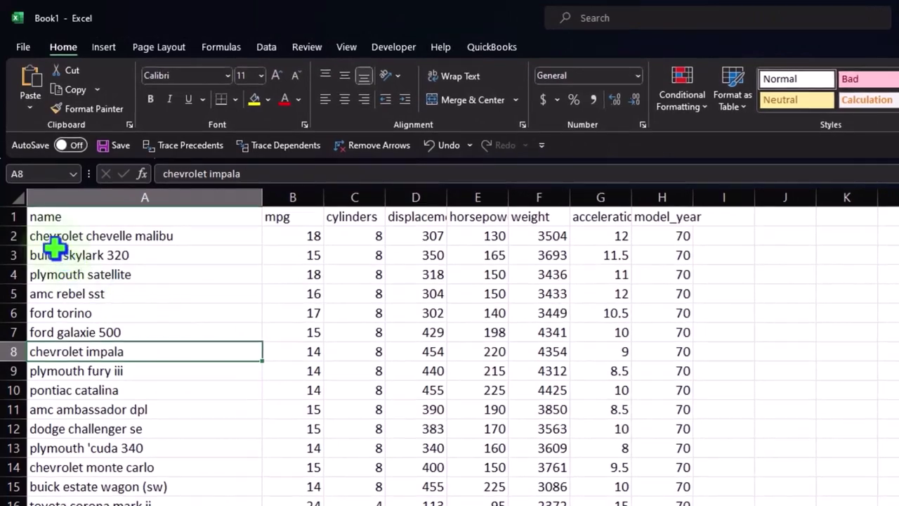
Format the whole sheet as Currency with no symbol, zero decimal places and negative numbers in red parentheses
left_click(17, 200)
key("ctrl+c")
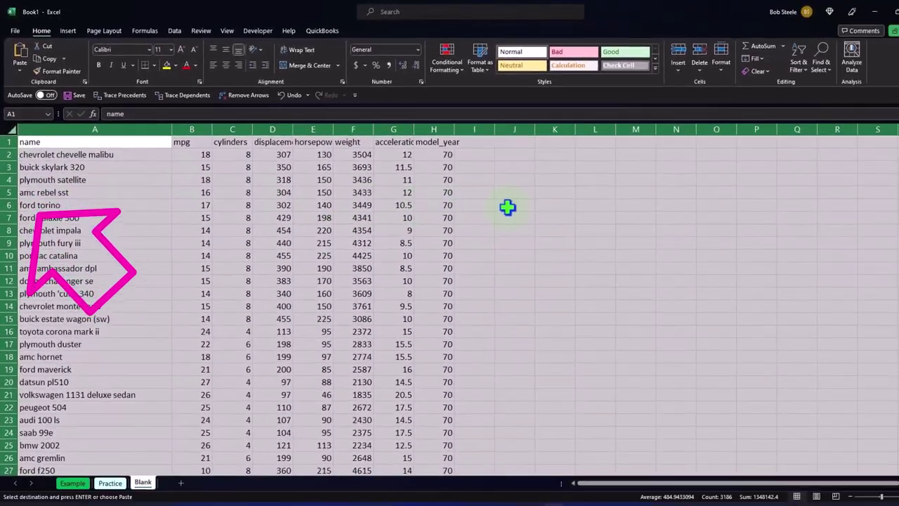
right_click(508, 208)
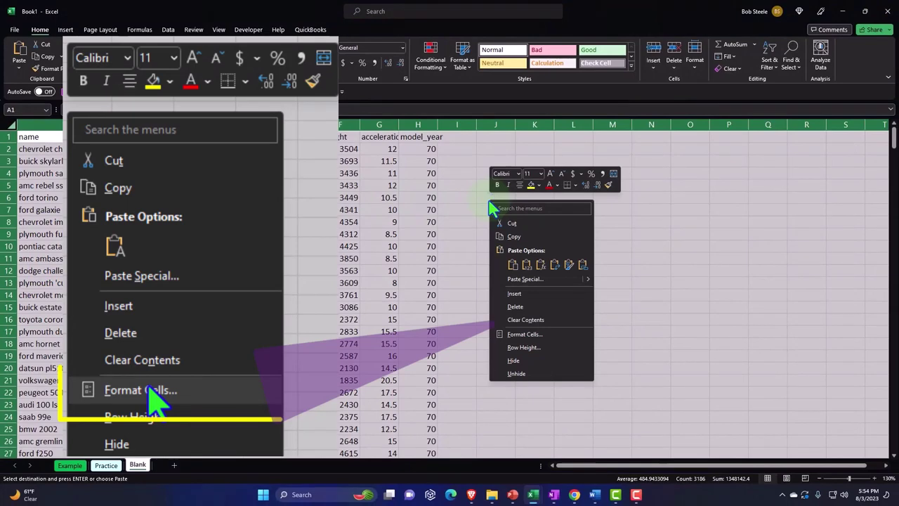
left_click(535, 333)
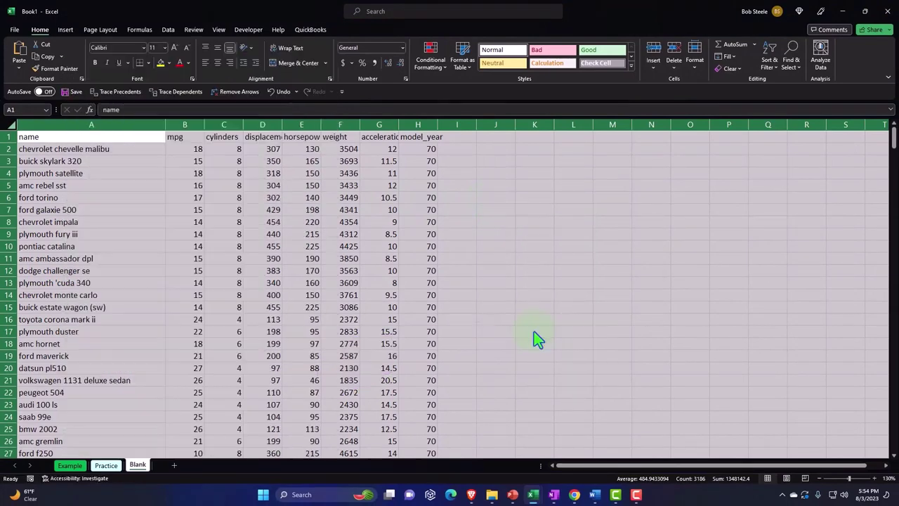
left_click(431, 266)
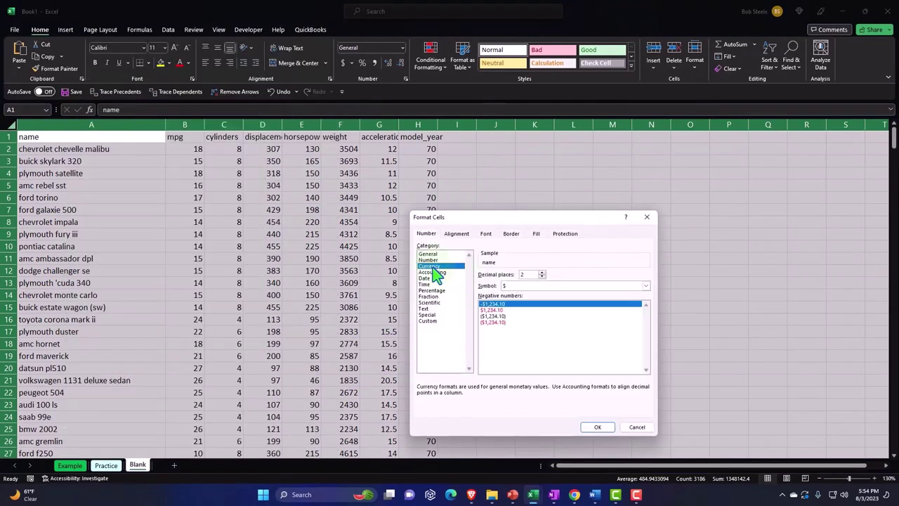
left_click_drag(486, 222, 545, 176)
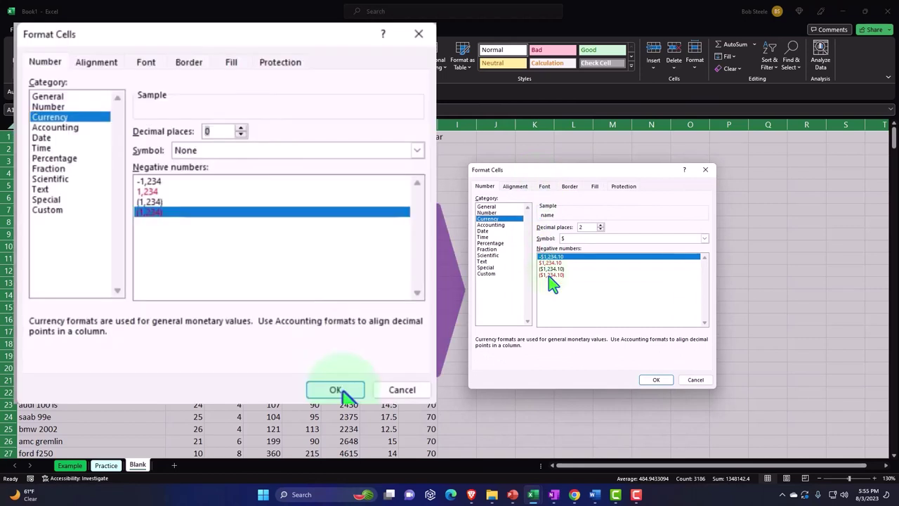
left_click(550, 275)
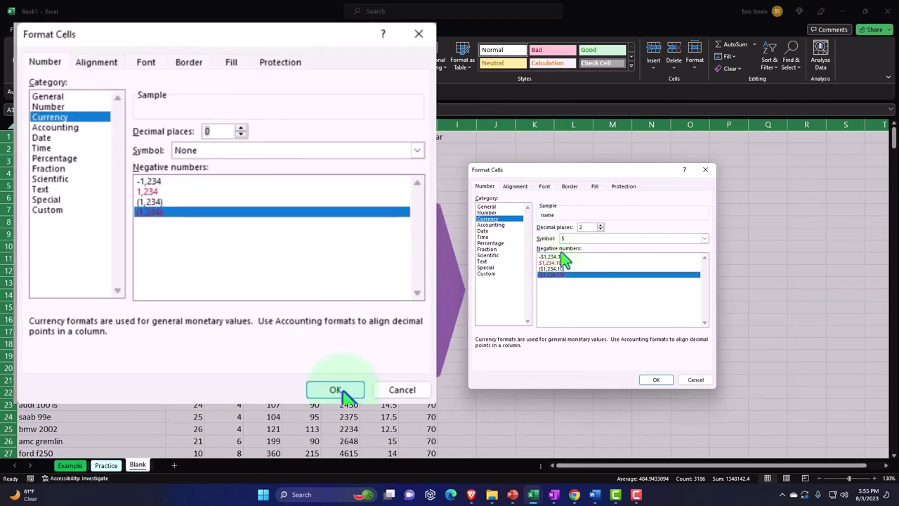
left_click(569, 240)
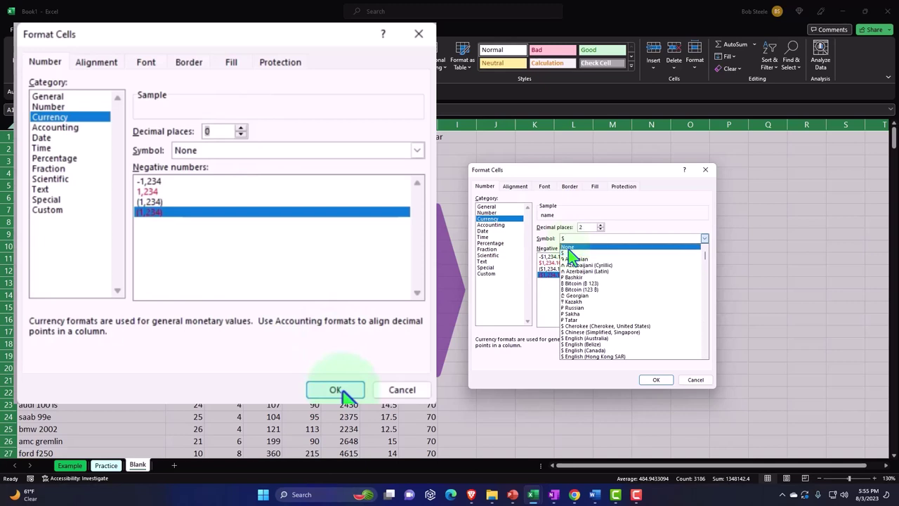
left_click(568, 248)
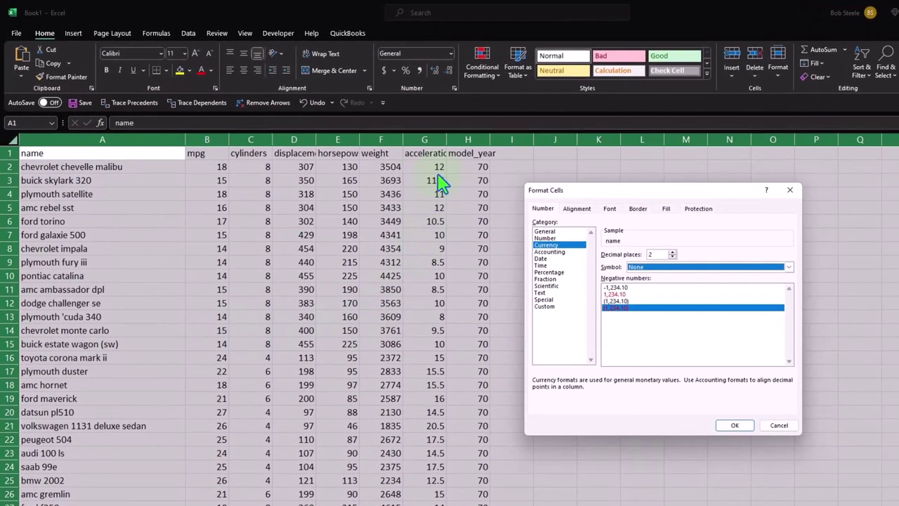
left_click(672, 257)
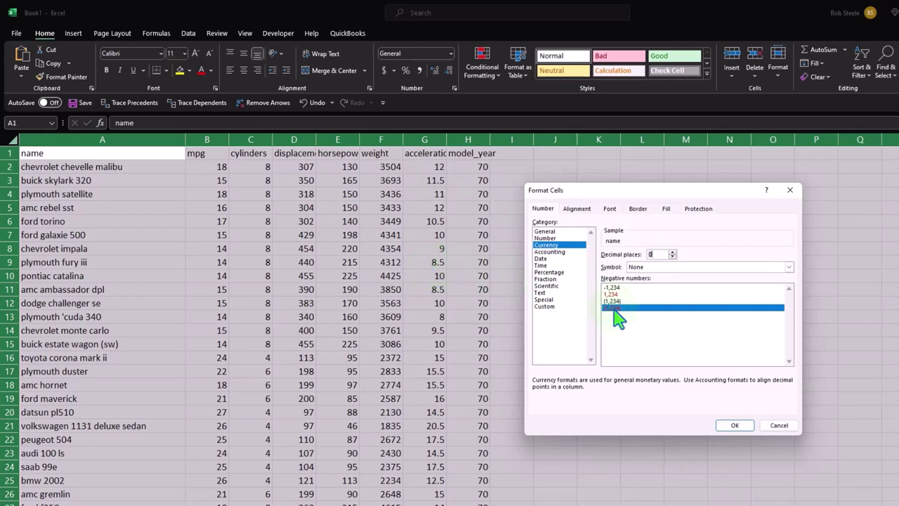
left_click(727, 427)
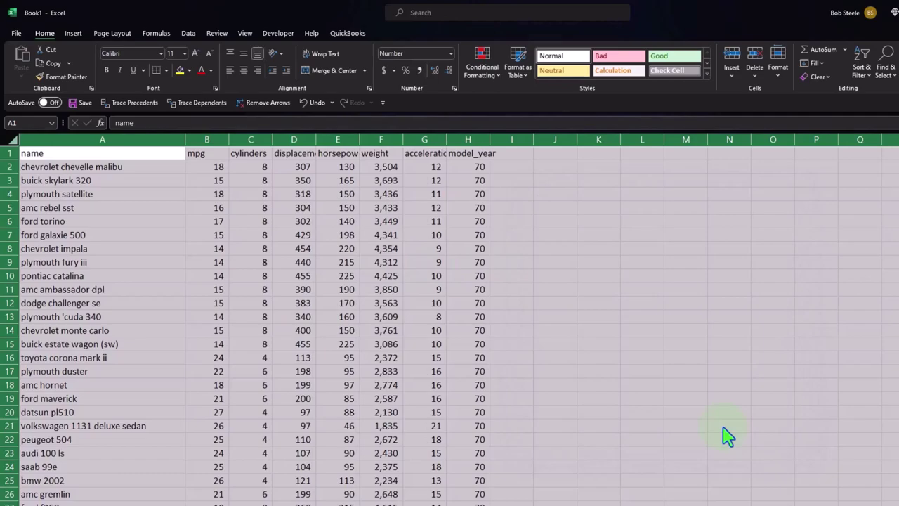
left_click(725, 427)
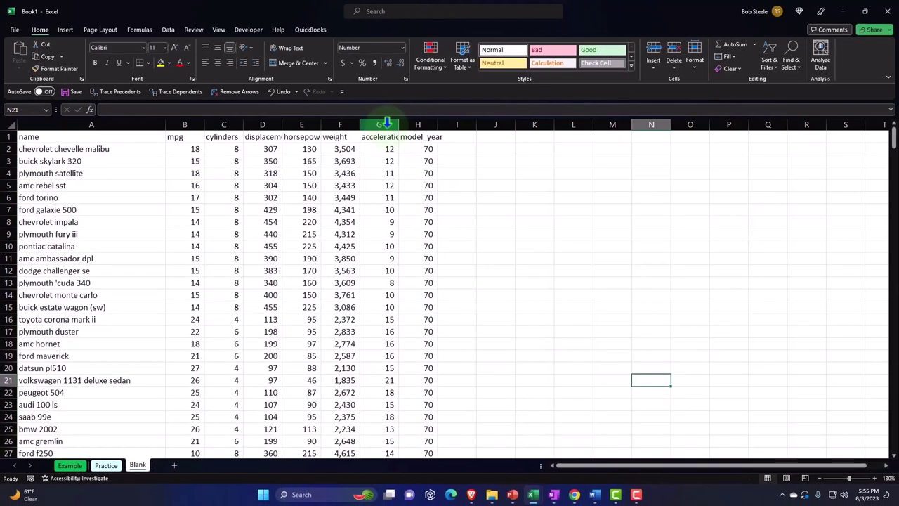
Show the acceleration column's values with two decimal places
left_click(386, 124)
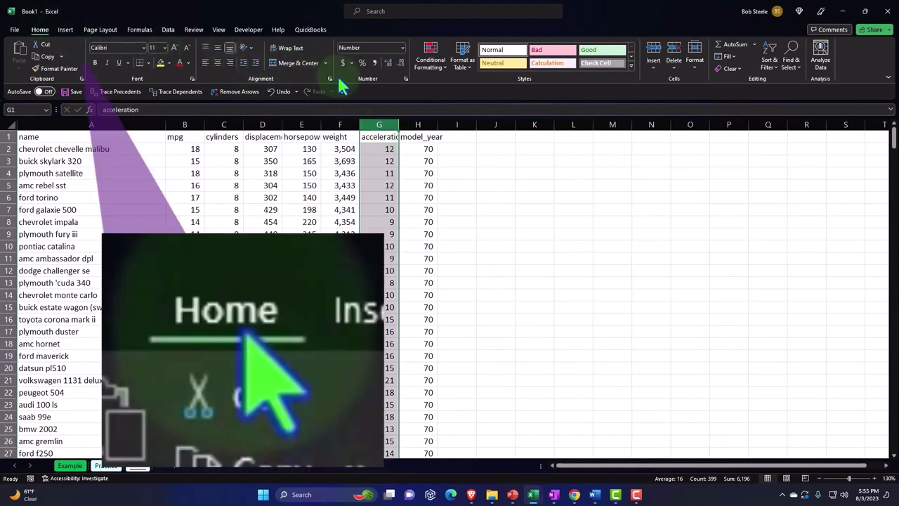
left_click(387, 63)
left_click(387, 62)
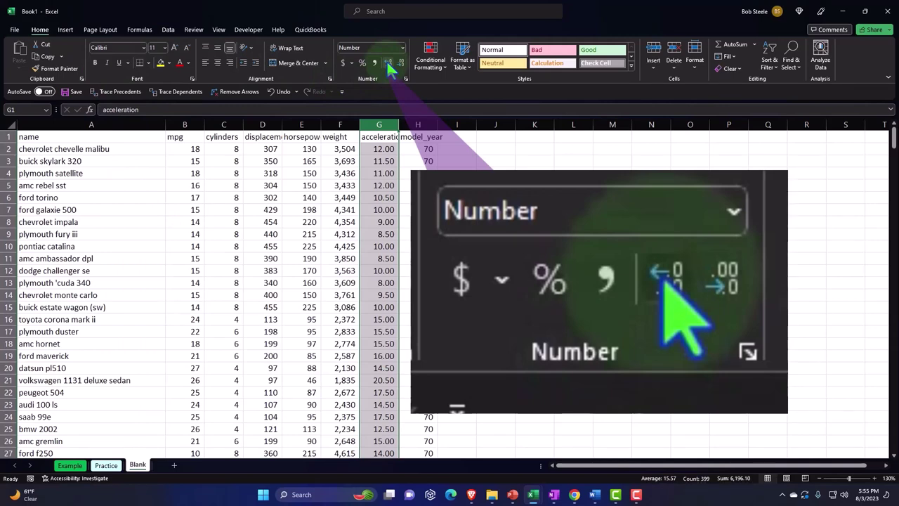
left_click(265, 210)
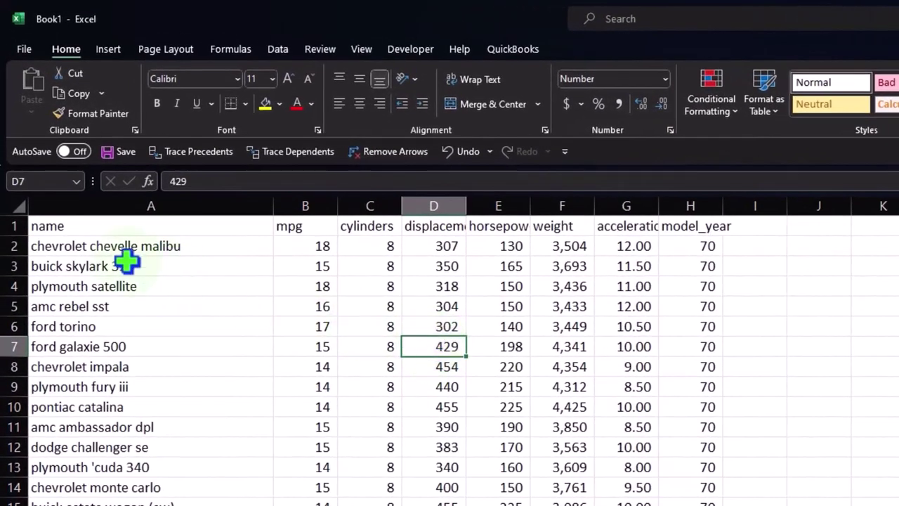
Make the entire sheet bold and apply centred, wrapped text to the column headers in A1:H1
left_click(16, 205)
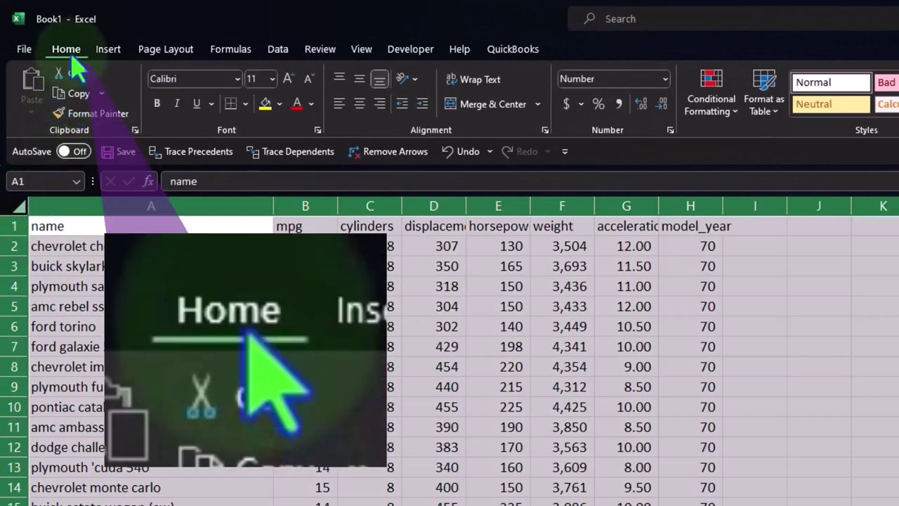
left_click(156, 103)
left_click_drag(180, 228, 666, 223)
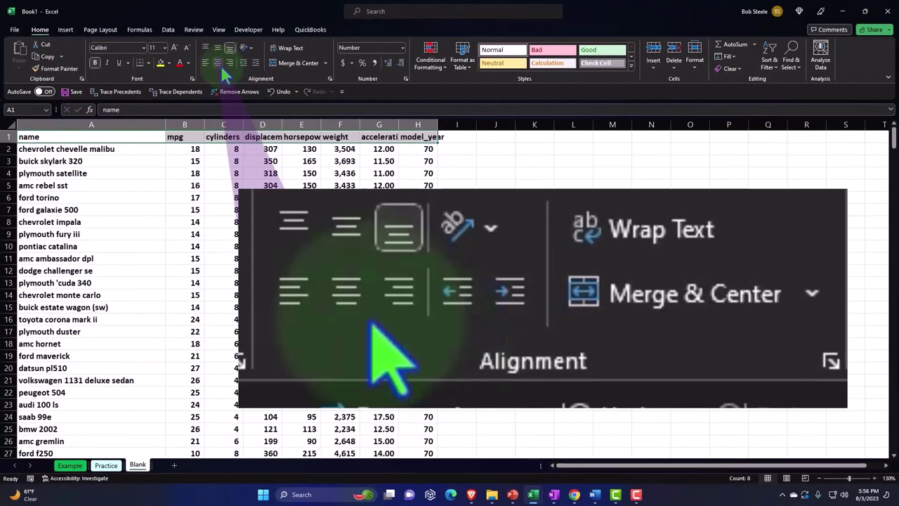
left_click(220, 64)
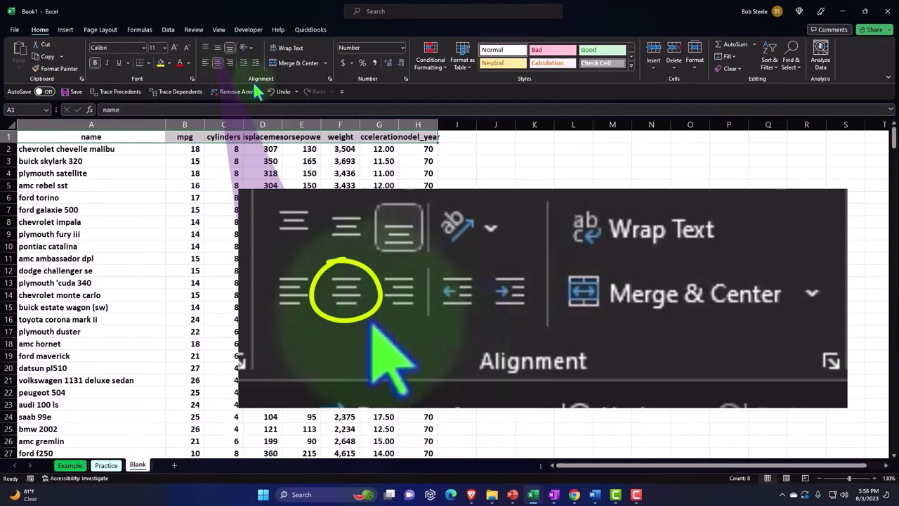
left_click(286, 50)
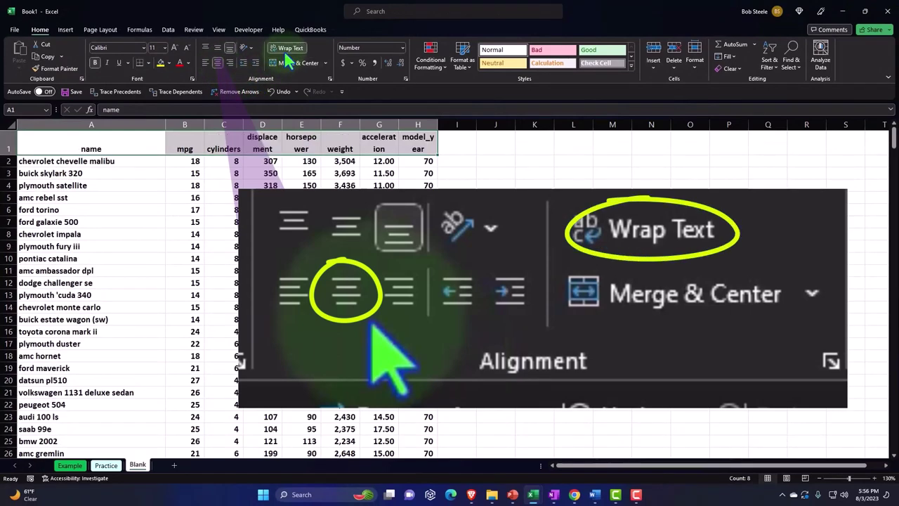
left_click(299, 185)
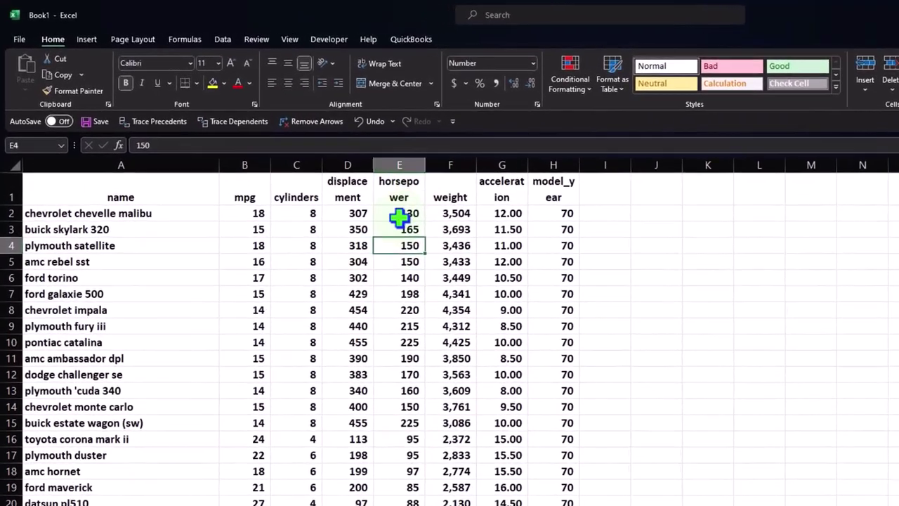
Convert the car data in A1:H399 into a table with headers, checking that the range reaches the last row
left_click(345, 326)
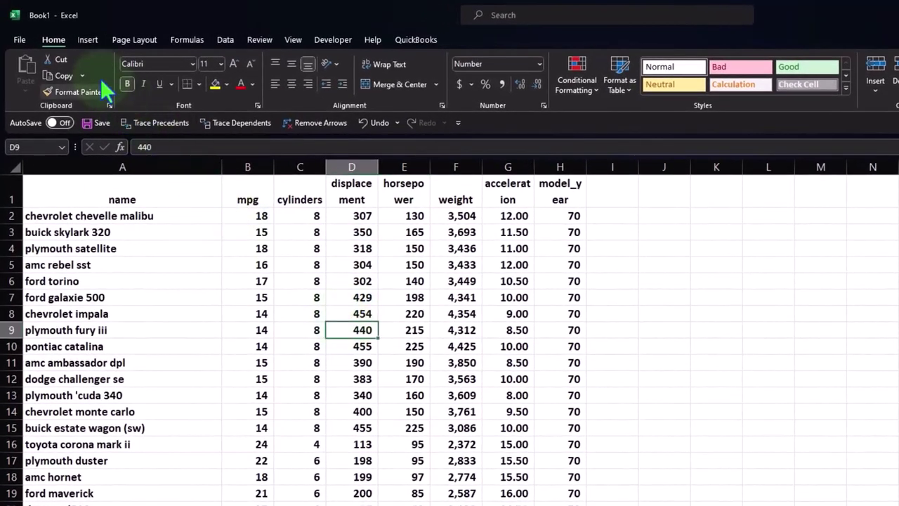
left_click(86, 40)
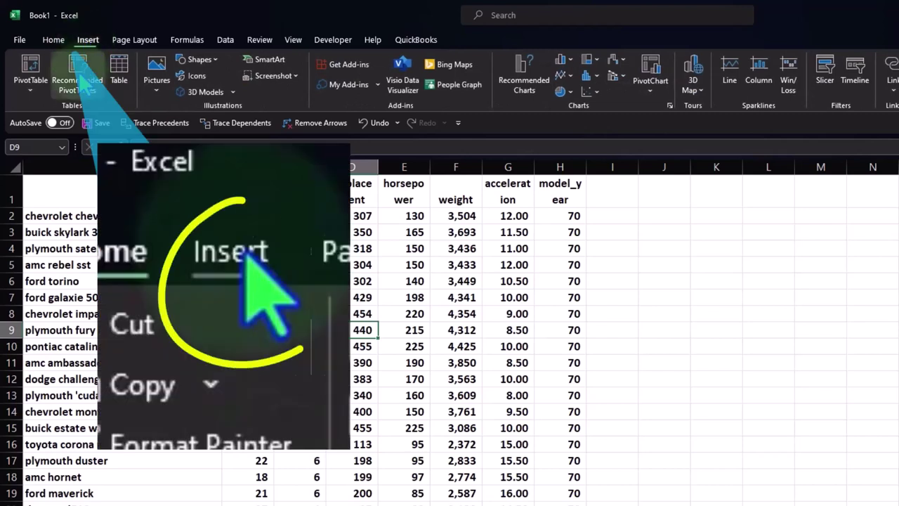
left_click(118, 68)
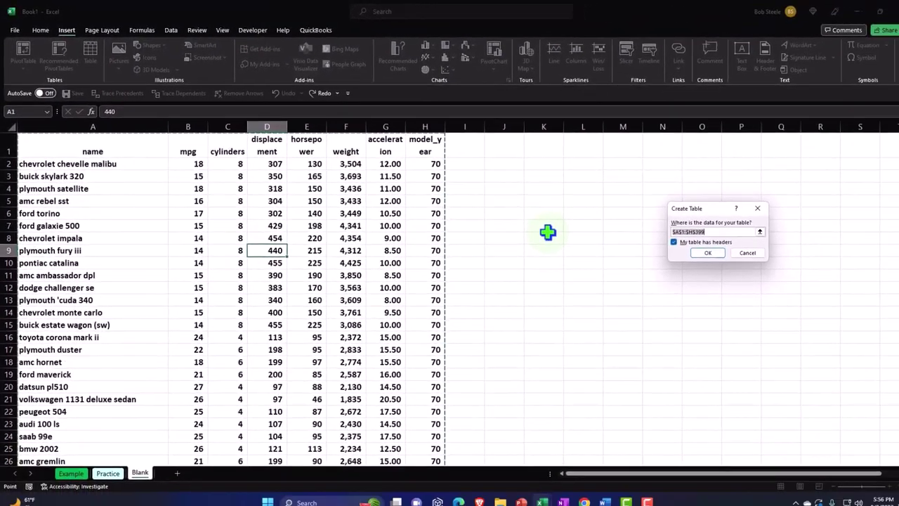
scroll(716, 303, "down", 2)
scroll(537, 252, "down", 20)
scroll(537, 265, "down", 20)
scroll(536, 266, "down", 20)
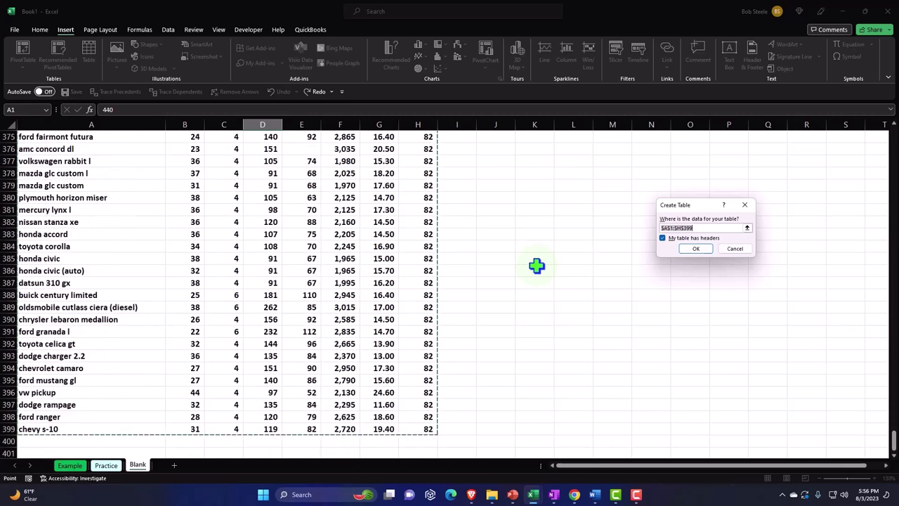
scroll(537, 265, "up", 1)
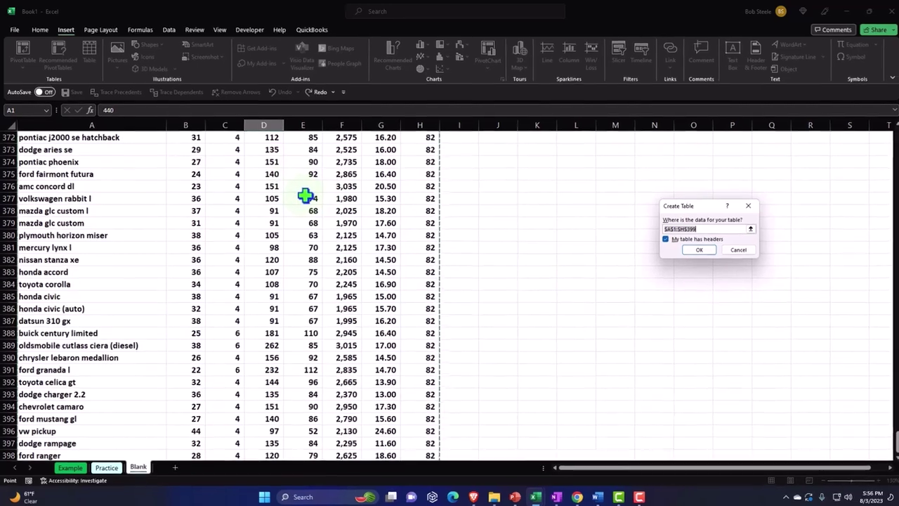
scroll(336, 216, "down", 3)
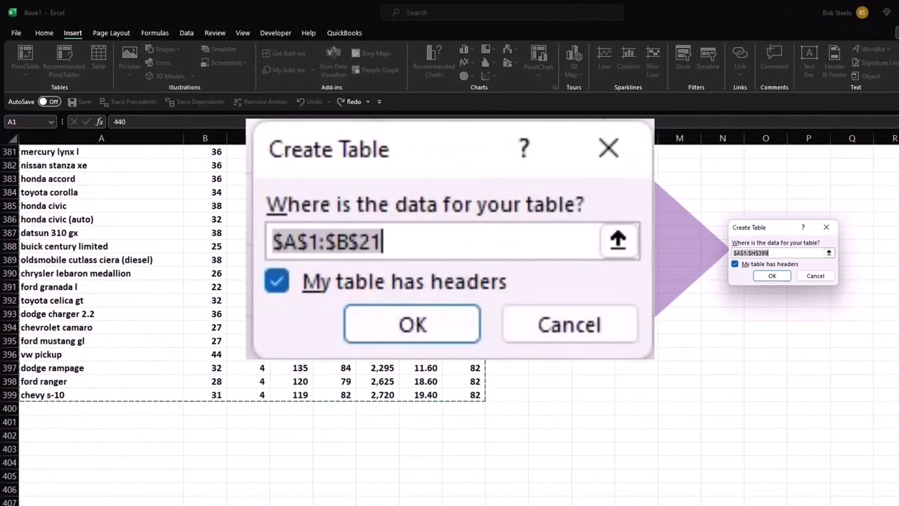
scroll(246, 316, "up", 20)
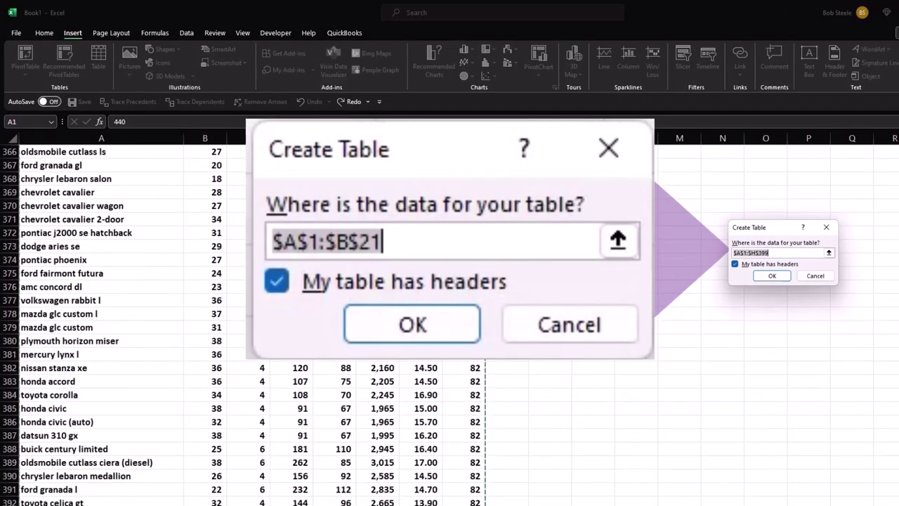
scroll(246, 316, "up", 20)
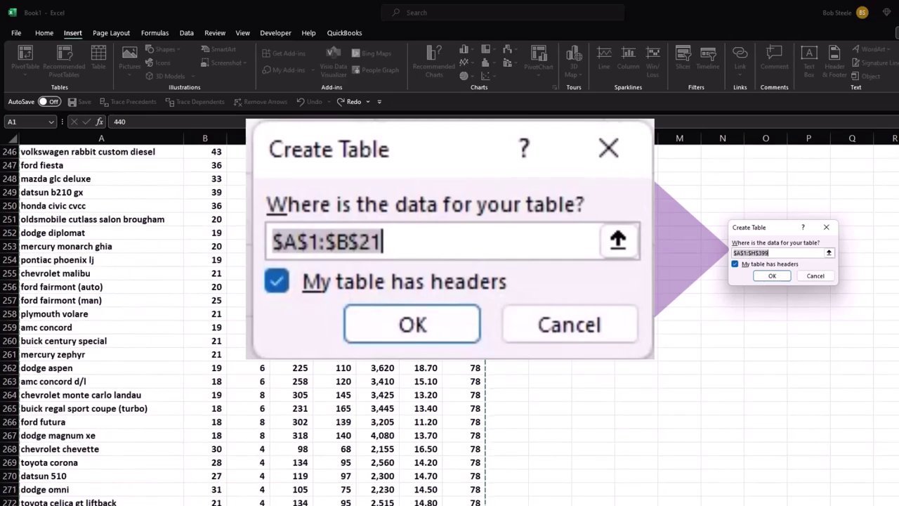
scroll(246, 316, "up", 12)
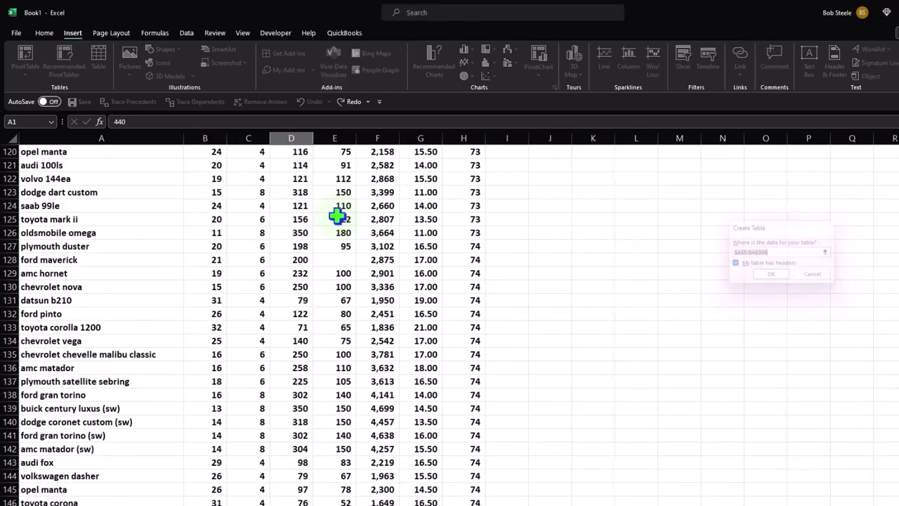
key("Return")
scroll(337, 248, "up", 6)
scroll(338, 248, "up", 20)
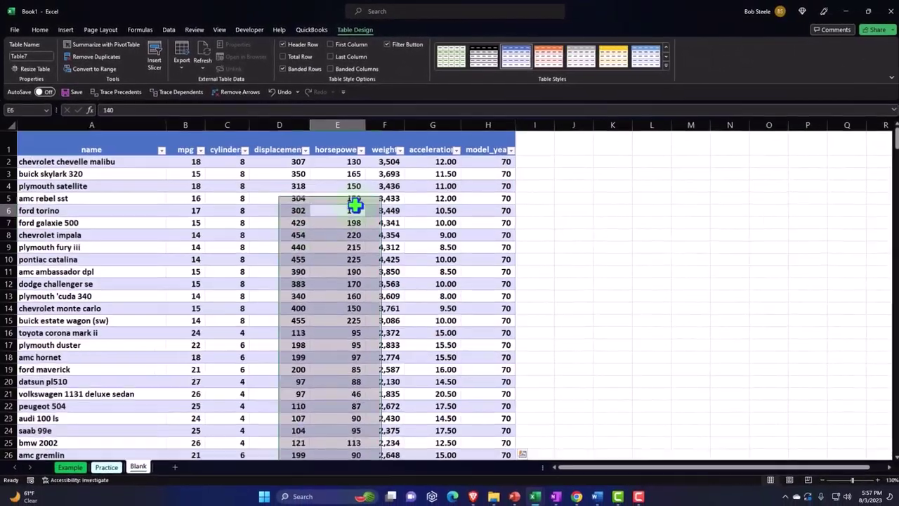
Look through the scatter chart types and locate the table's mpg and horsepower columns as the data to compare
left_click(365, 213)
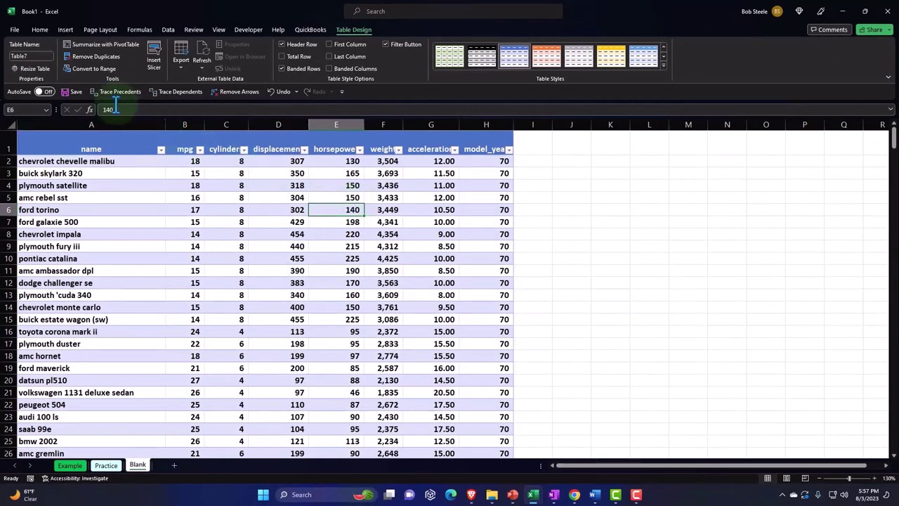
left_click(65, 30)
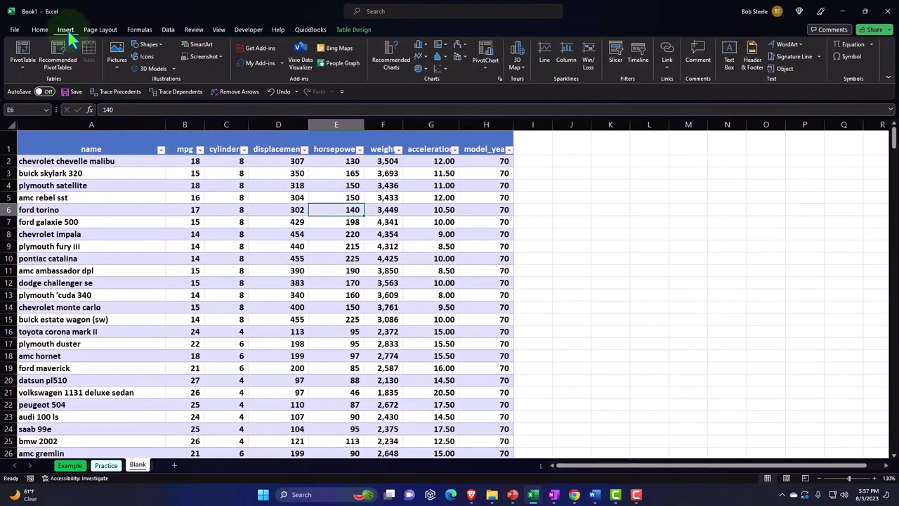
left_click(442, 69)
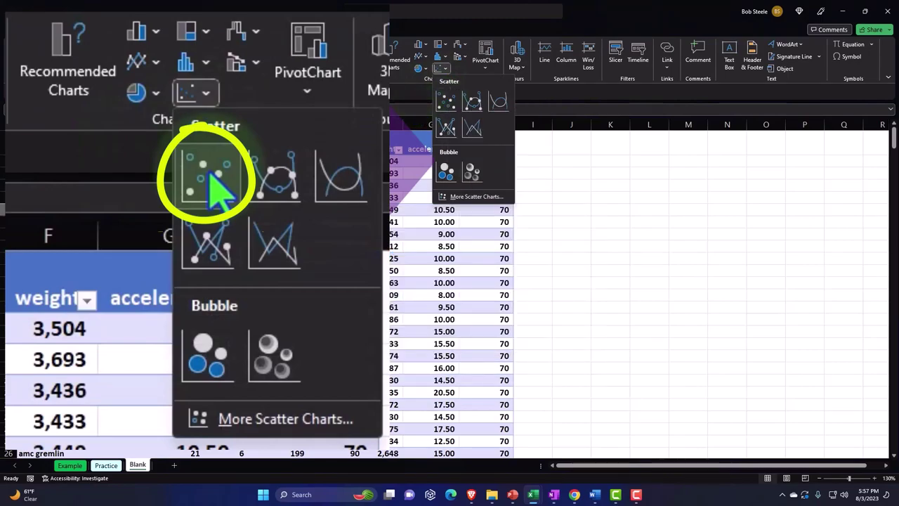
key("Escape")
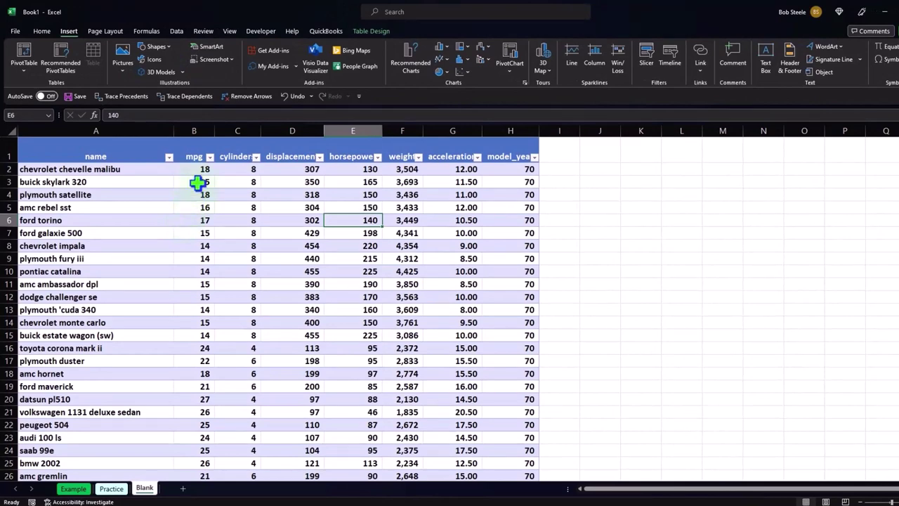
left_click(198, 157)
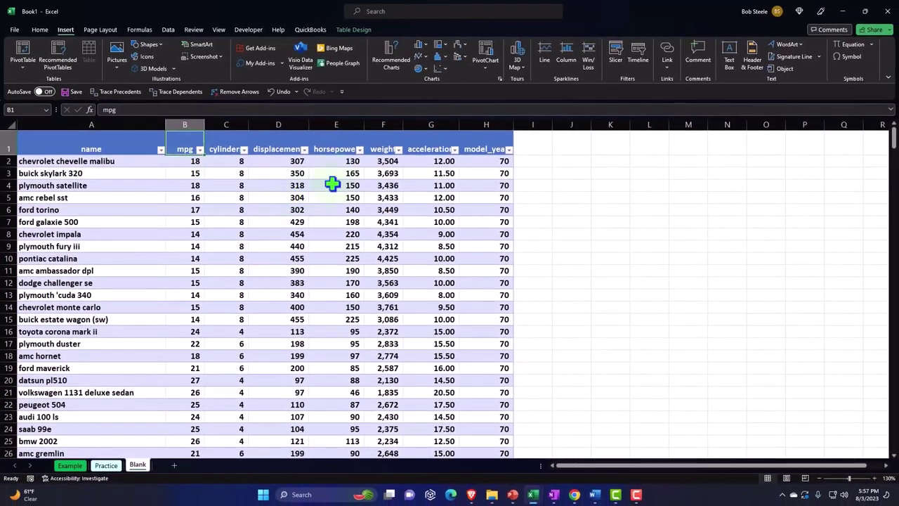
left_click(337, 151)
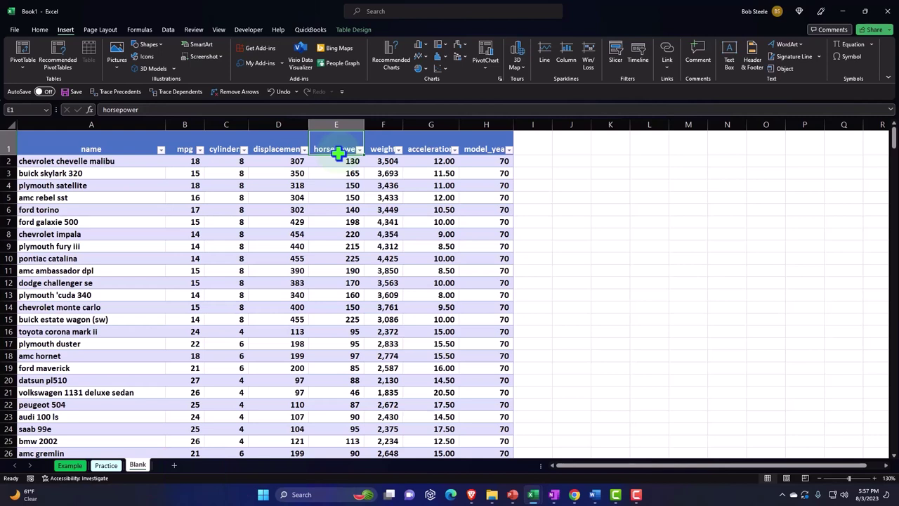
left_click_drag(635, 307, 805, 305)
left_click_drag(649, 198, 844, 319)
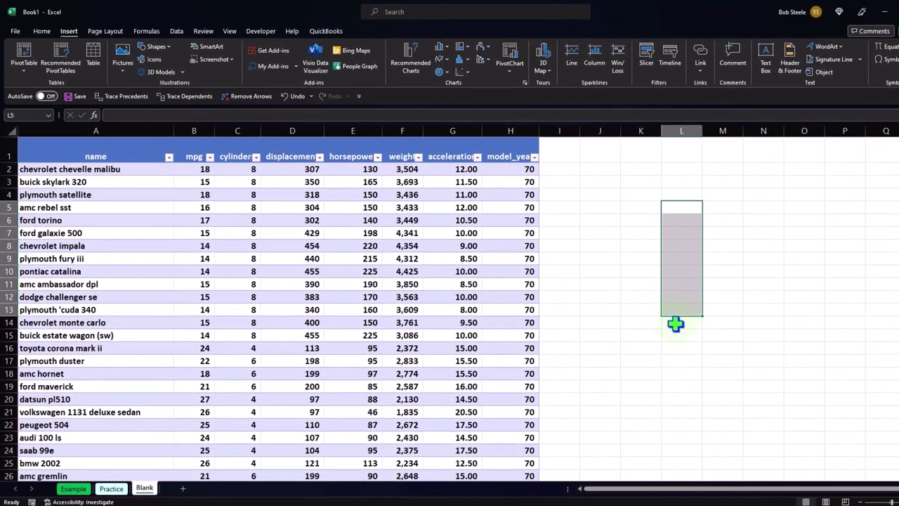
left_click_drag(866, 320, 888, 321)
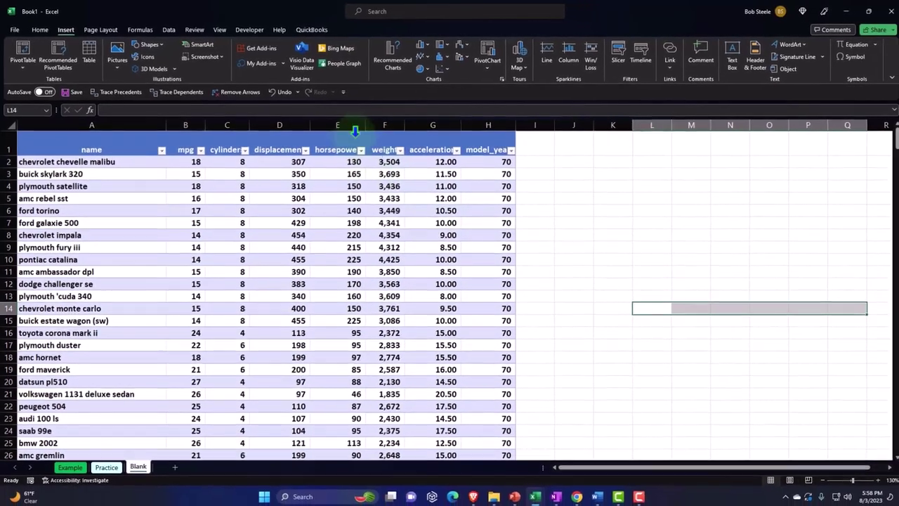
Copy the horsepower column E and paste it into column J, starting at J1
left_click(355, 132)
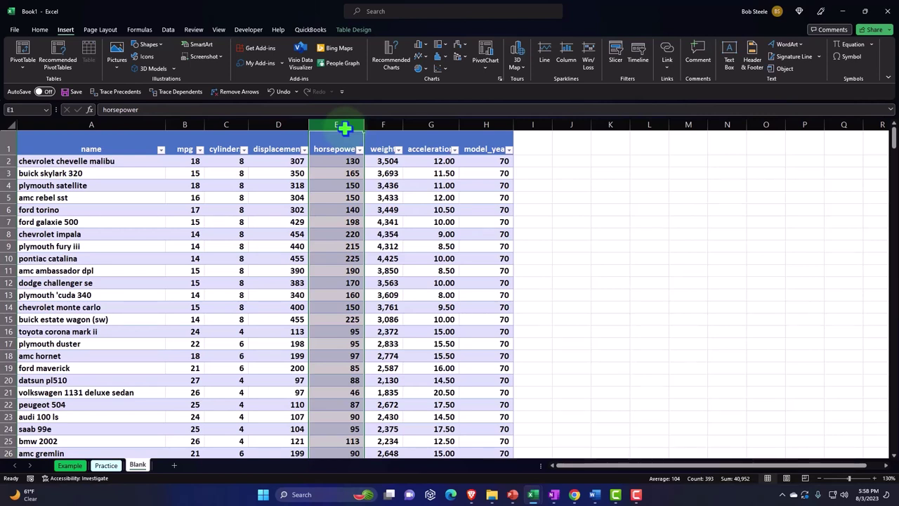
key("ctrl+c")
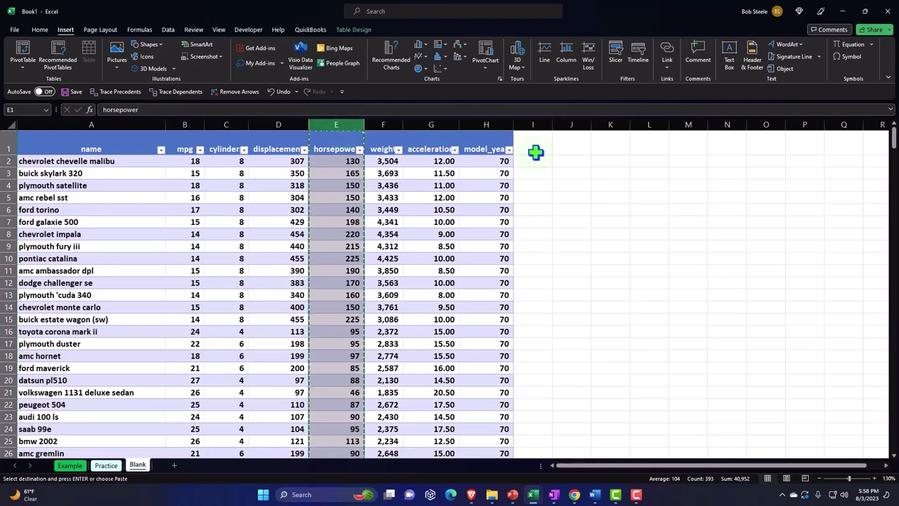
left_click(565, 144)
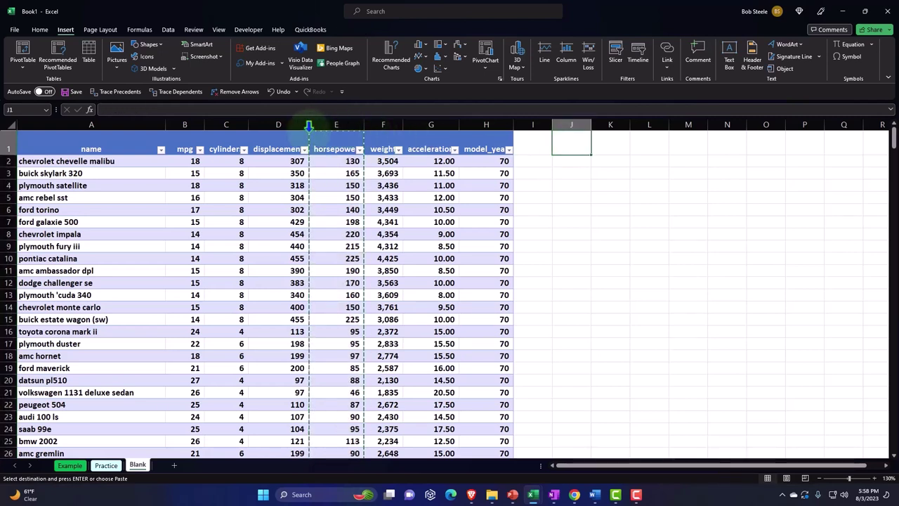
left_click(343, 121)
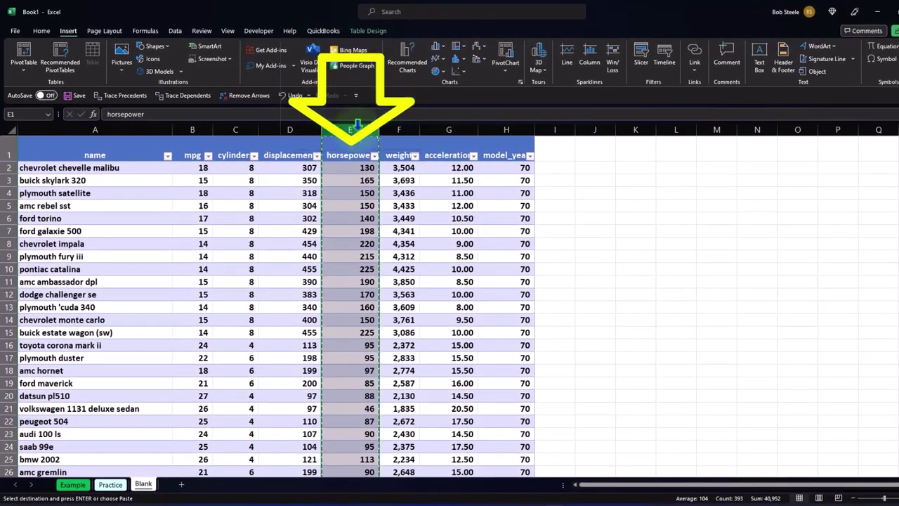
right_click(351, 160)
left_click(552, 191)
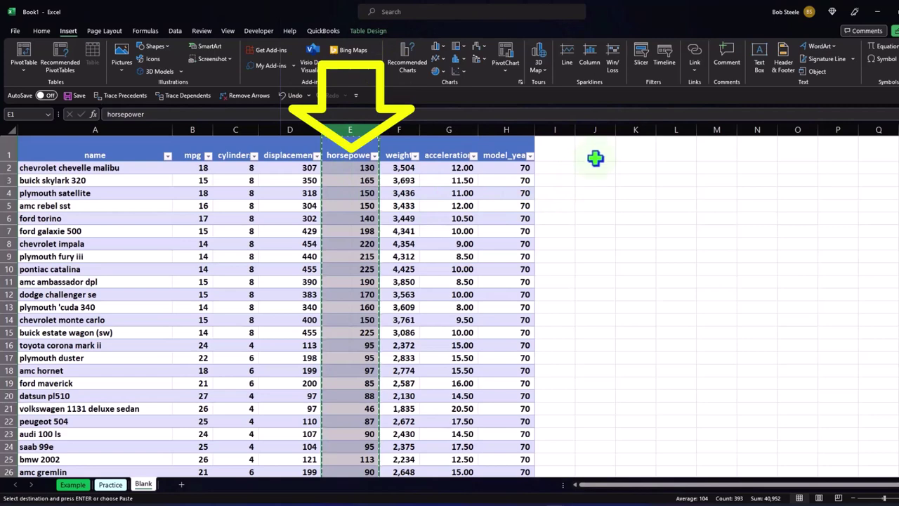
left_click(598, 148)
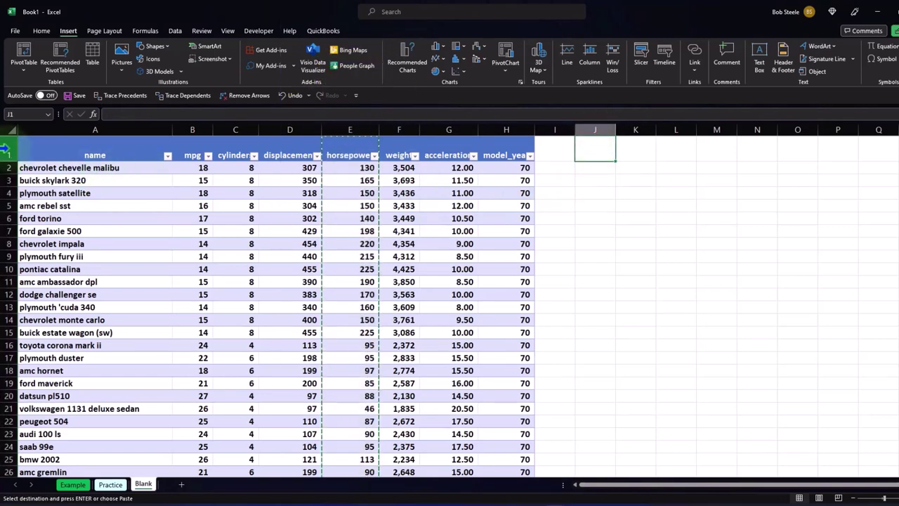
right_click(579, 147)
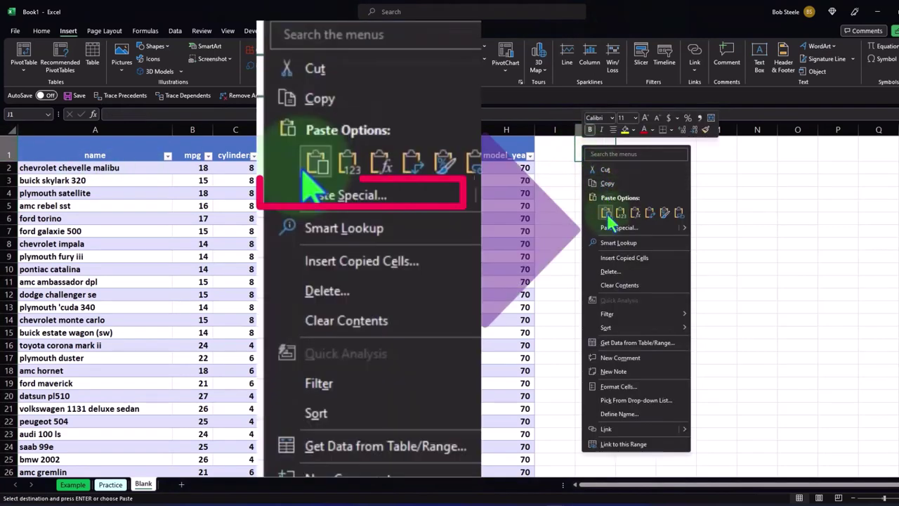
left_click(589, 202)
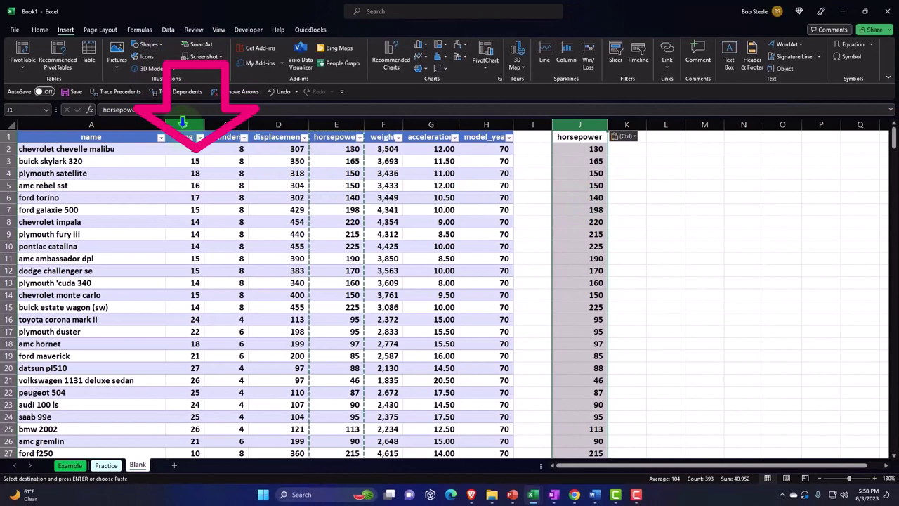
Copy the mpg column B into column K, beside the copied horsepower data, and check the pasted rows
left_click(182, 123)
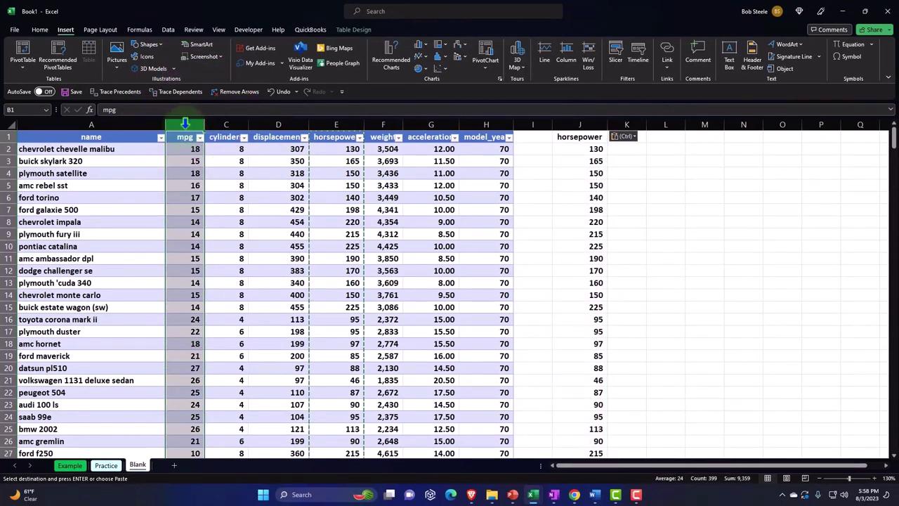
right_click(182, 160)
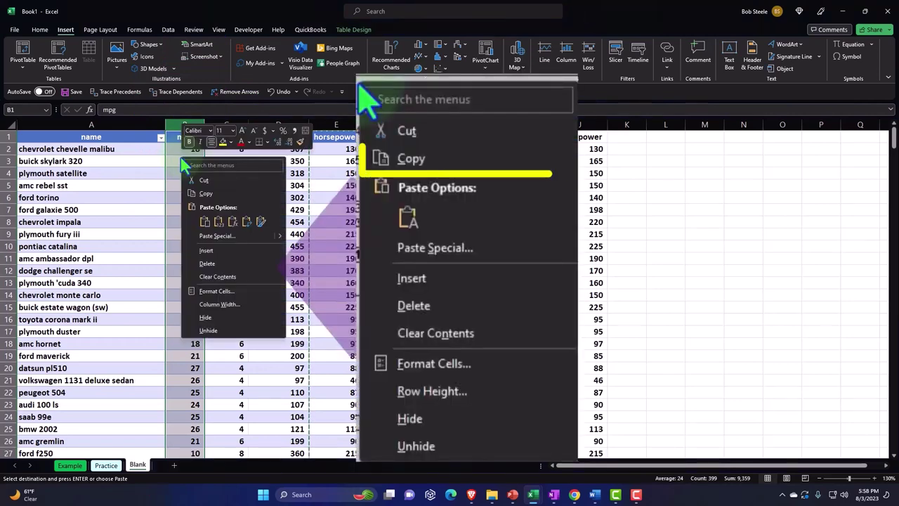
left_click(204, 193)
left_click(627, 136)
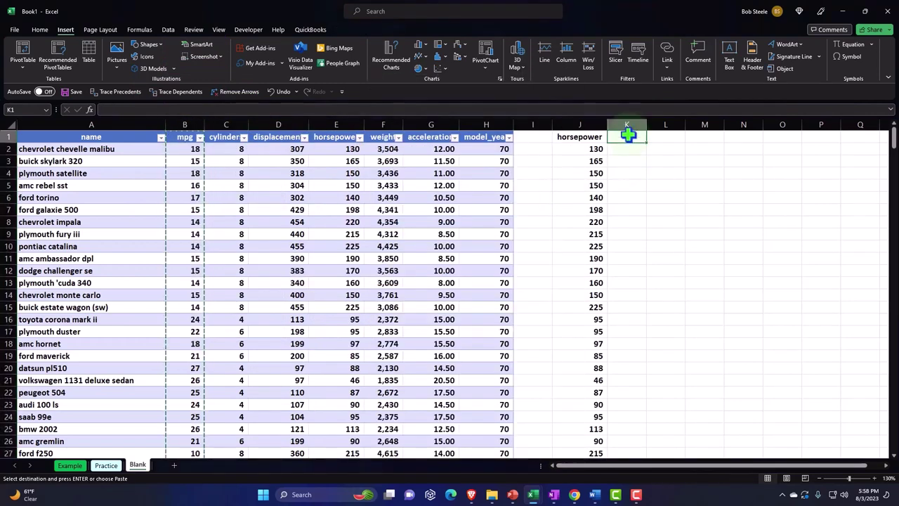
right_click(627, 136)
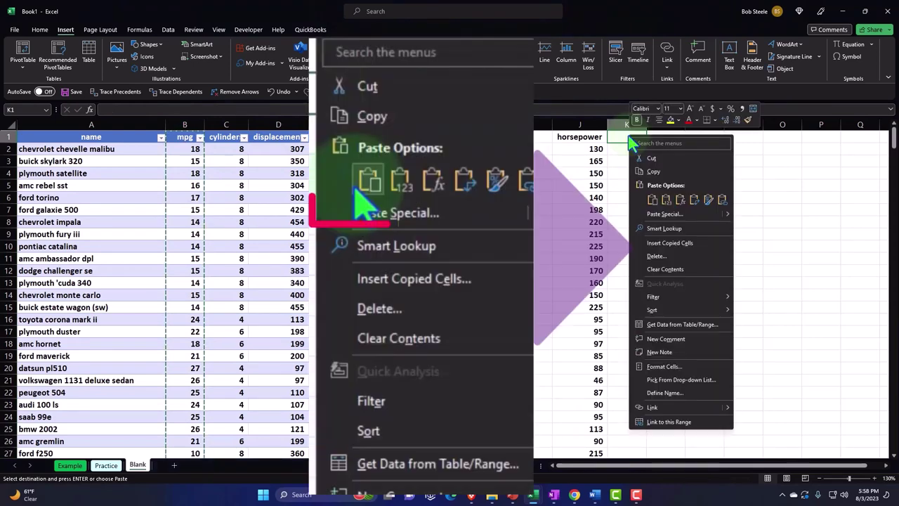
left_click(652, 201)
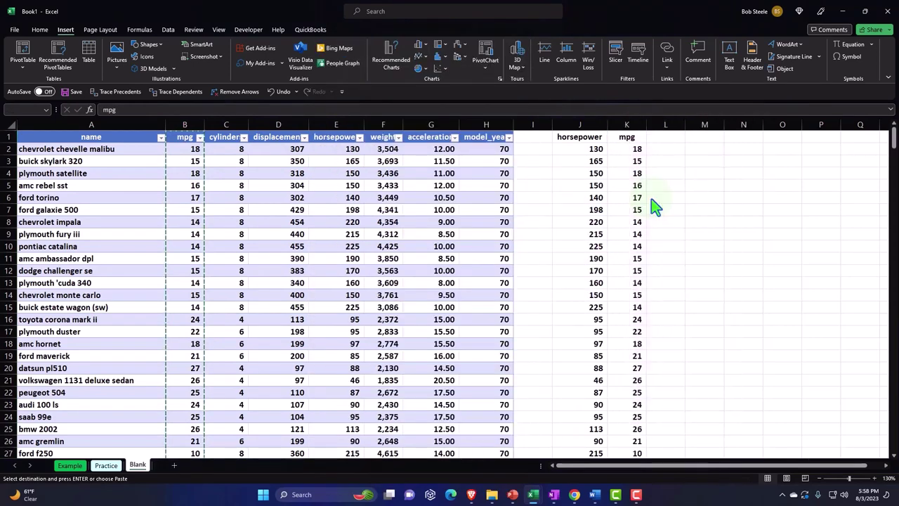
left_click(681, 272)
scroll(681, 272, "down", 4)
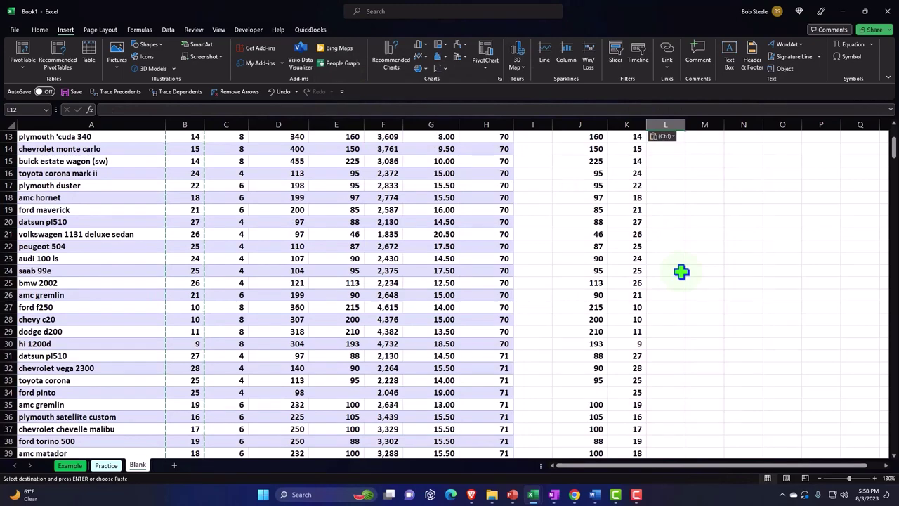
scroll(682, 272, "up", 4)
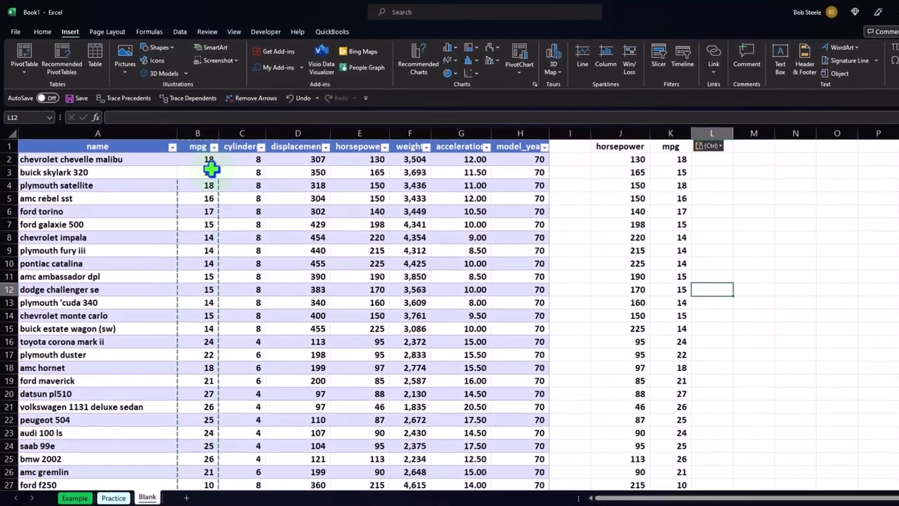
Convert the copied horsepower and mpg data in J1:K399 into a table with headers, checking that the range reaches the last row
left_click(625, 180)
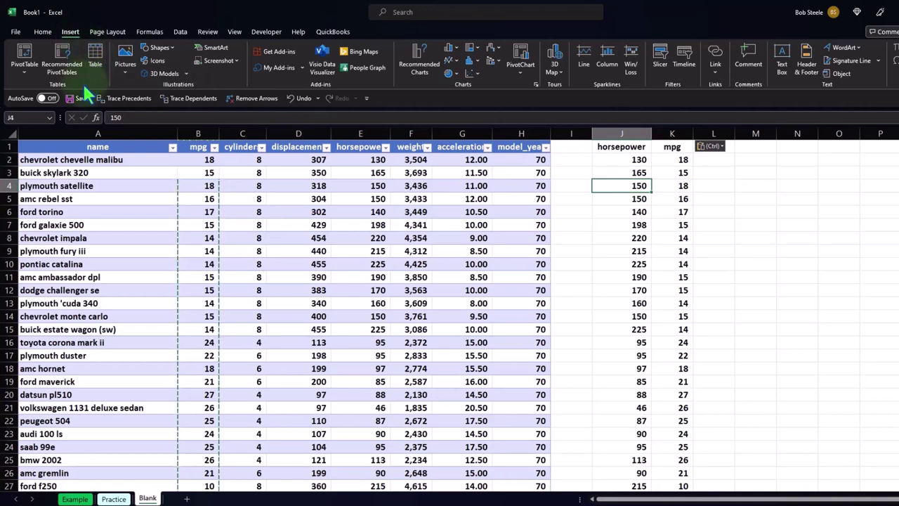
left_click(103, 59)
scroll(737, 392, "down", 20)
scroll(716, 394, "down", 20)
scroll(715, 394, "down", 20)
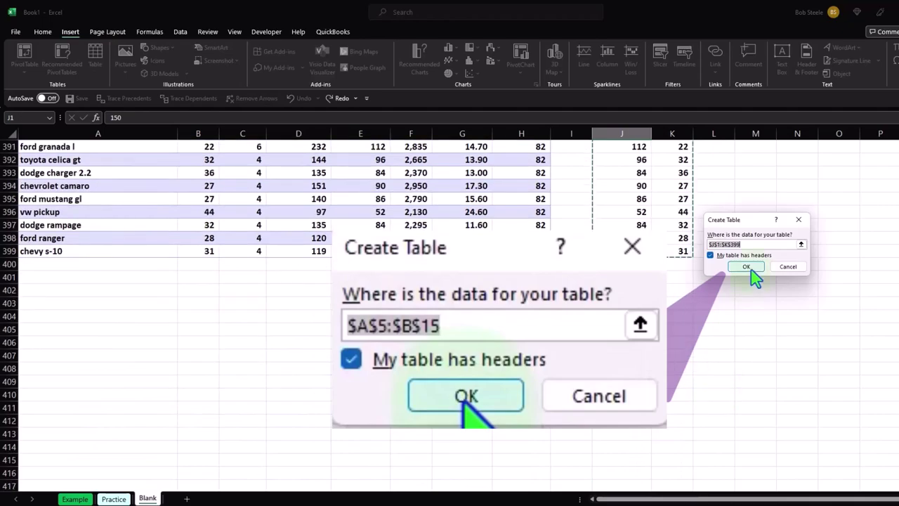
left_click(747, 267)
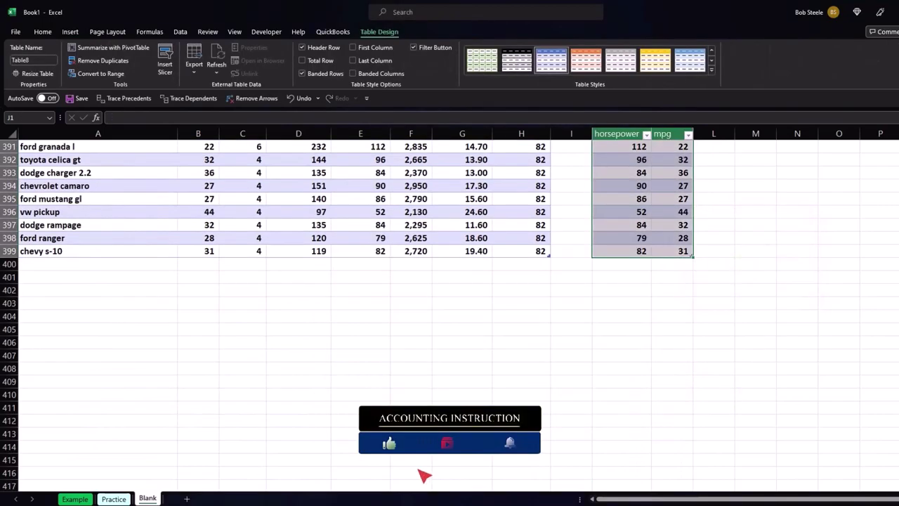
scroll(426, 477, "up", 20)
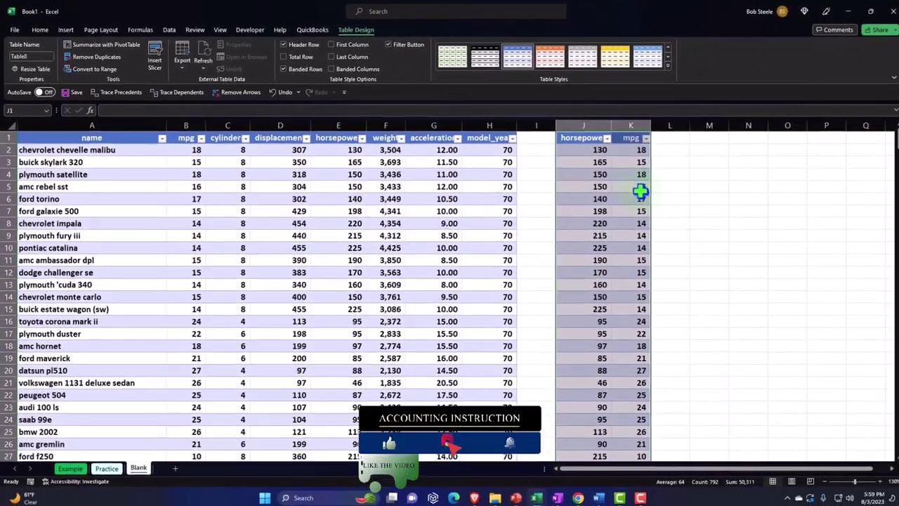
Try sorting the two-column table by horsepower, first smallest to largest and then largest to smallest
left_click(659, 192)
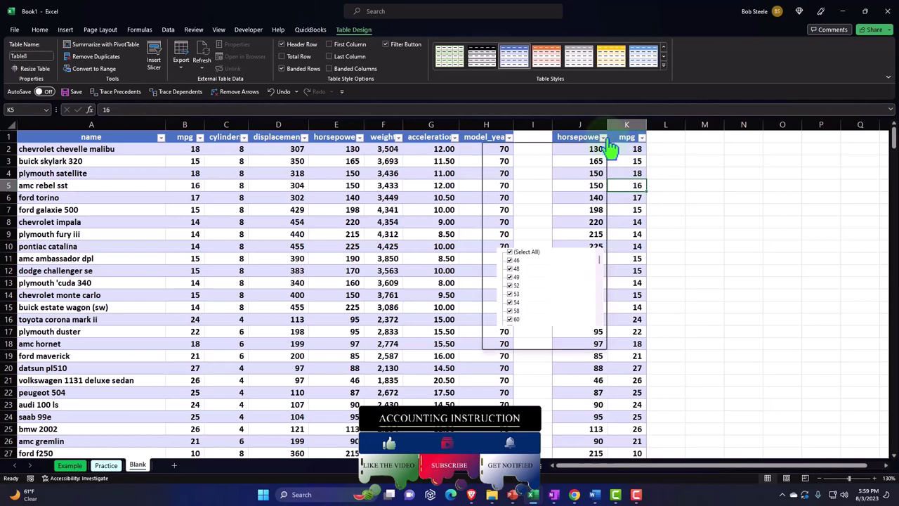
left_click(603, 137)
left_click(510, 151)
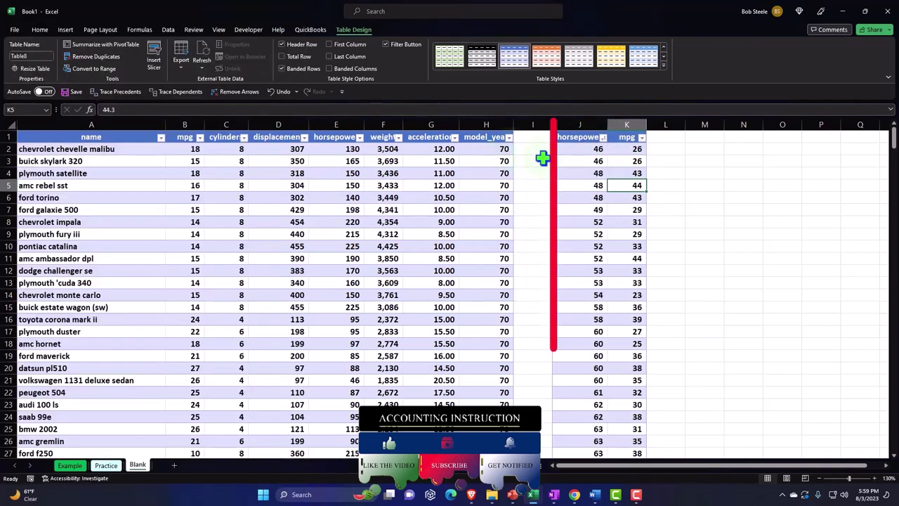
left_click(603, 137)
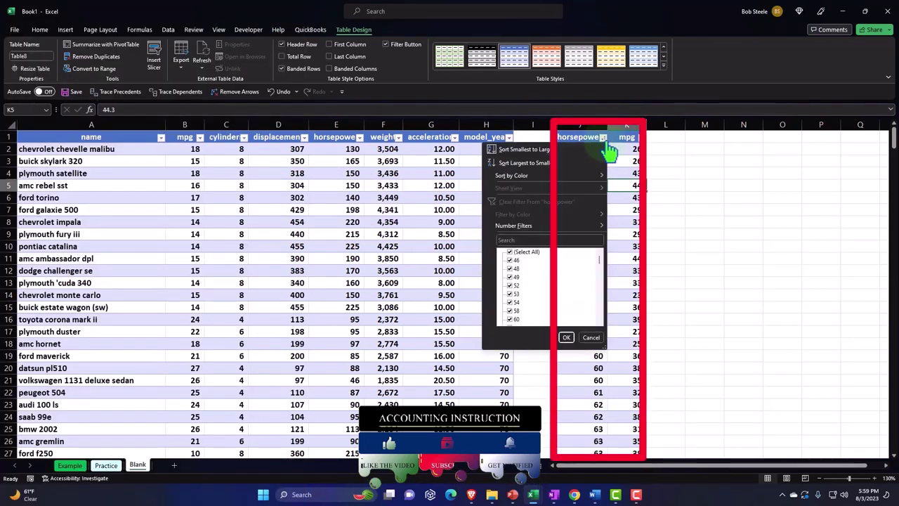
left_click(573, 159)
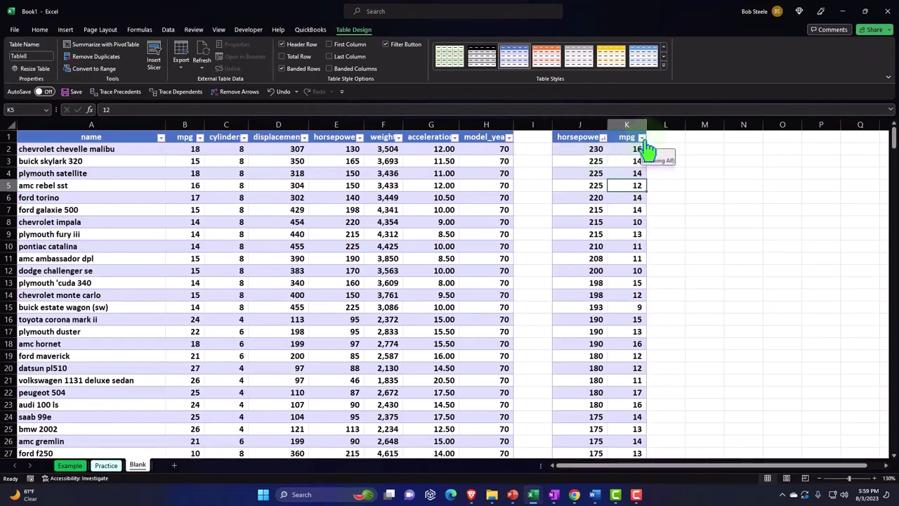
Sort the two-column table by mpg, trying smallest to largest before settling on largest to smallest
left_click(642, 137)
left_click(618, 150)
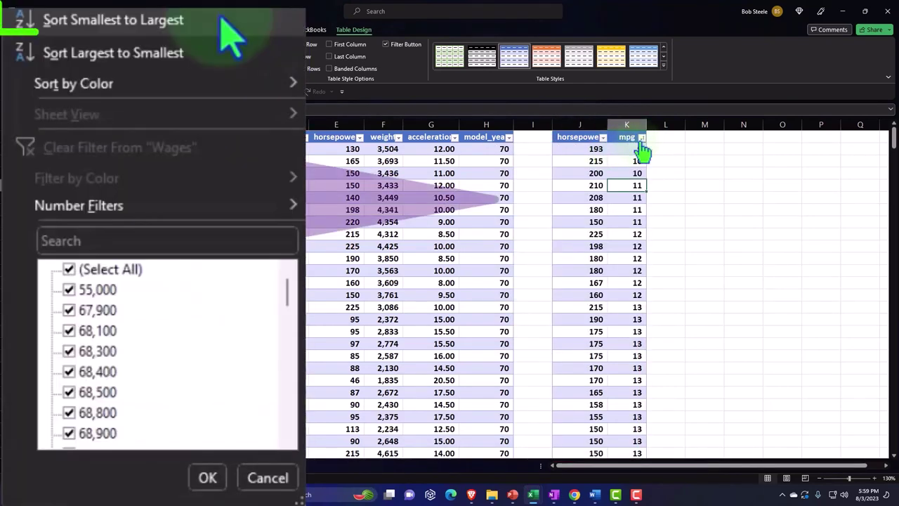
left_click(642, 138)
key("Escape")
key("alt+Down")
key("o")
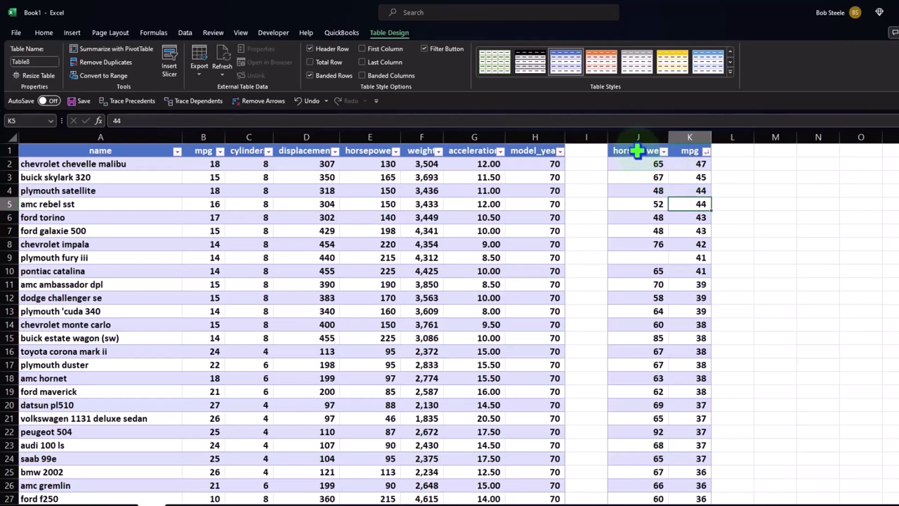
Select the whole horsepower and mpg table, J1:K399, with its headers and return to its first rows
key("Right")
key("Right")
key("Right")
key("Down")
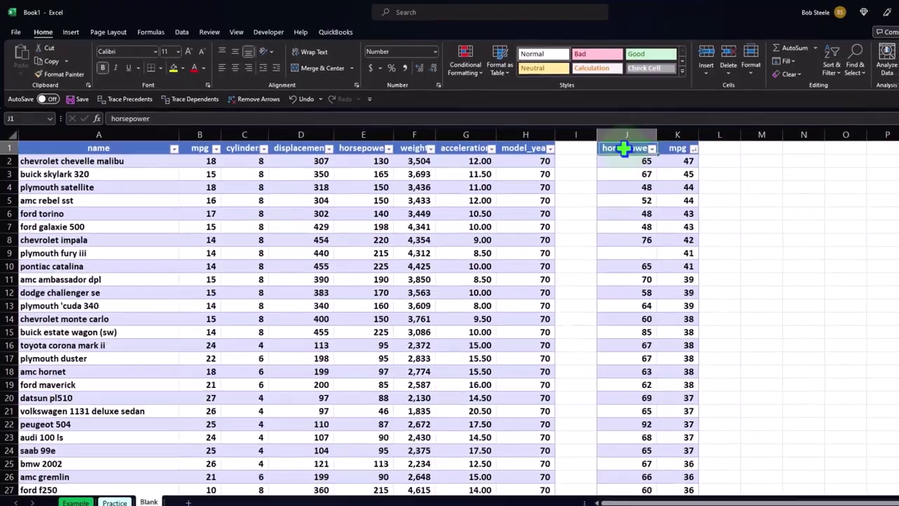
left_click_drag(637, 150, 683, 462)
left_click_drag(647, 438, 612, 430)
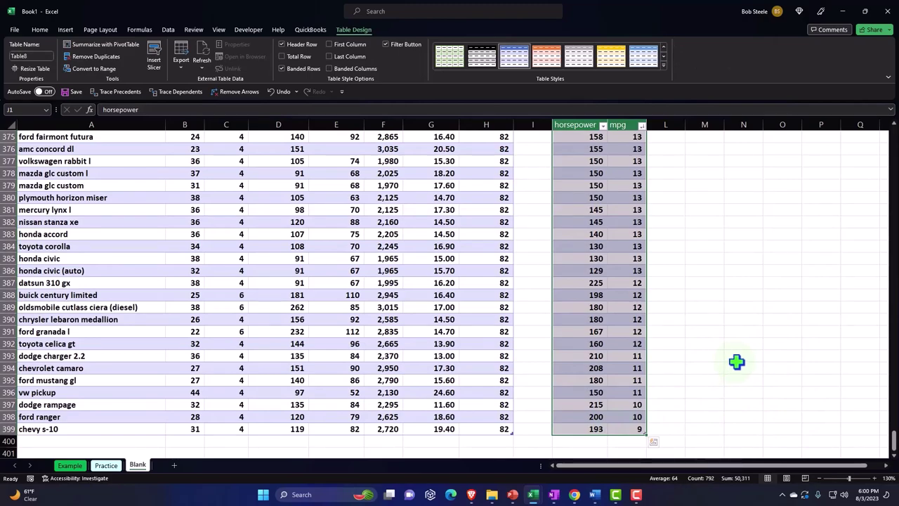
left_click_drag(894, 450, 885, 133)
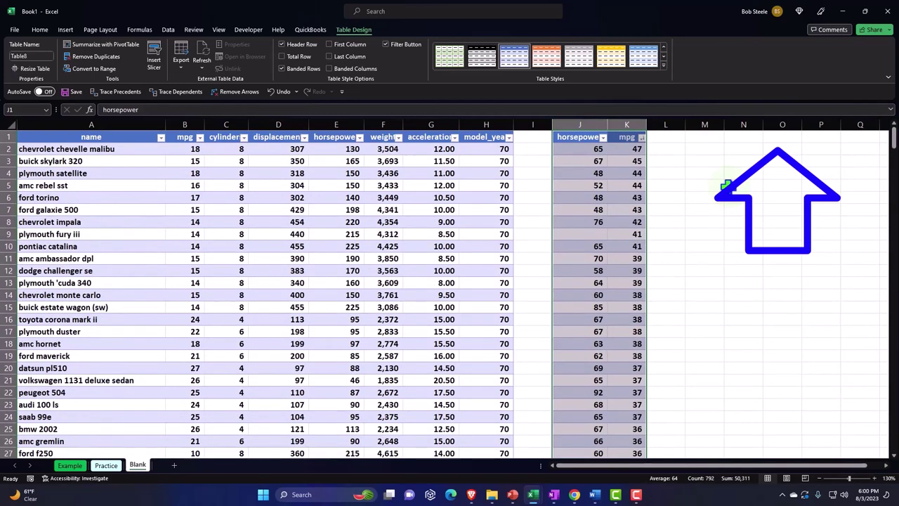
Select the horsepower column with and without its header, and extend the data-only selection across the mpg column, J2:K399
left_click(726, 185)
left_click(578, 126)
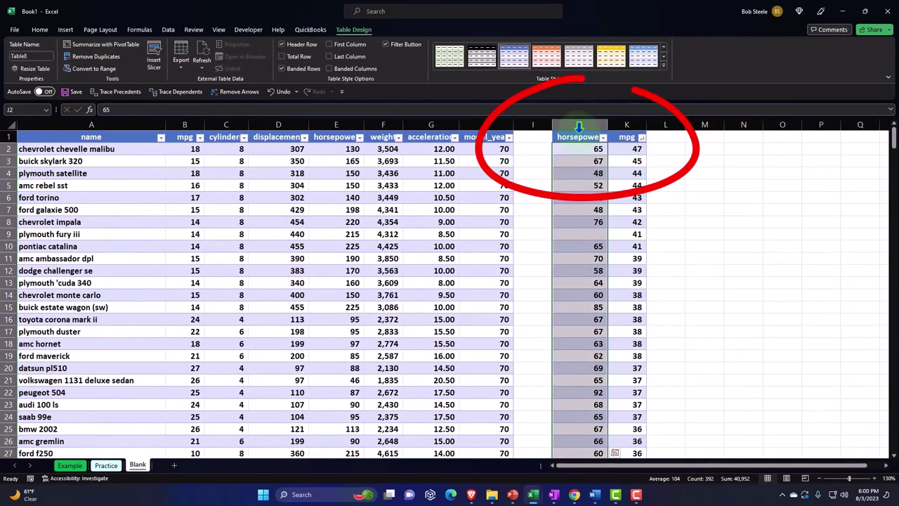
left_click(585, 132)
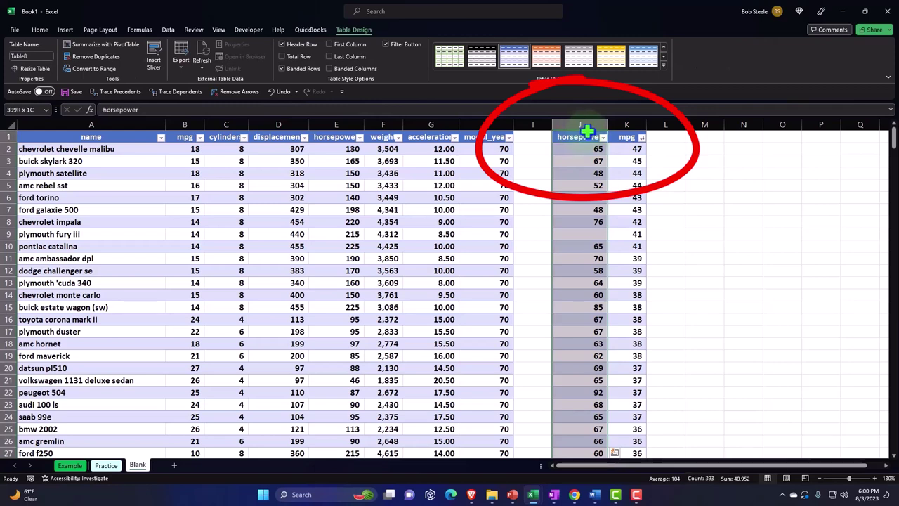
mouse_move(582, 133)
left_mouse_down()
mouse_move(614, 137)
mouse_move(584, 134)
left_mouse_up()
left_click(578, 150)
left_click(579, 127)
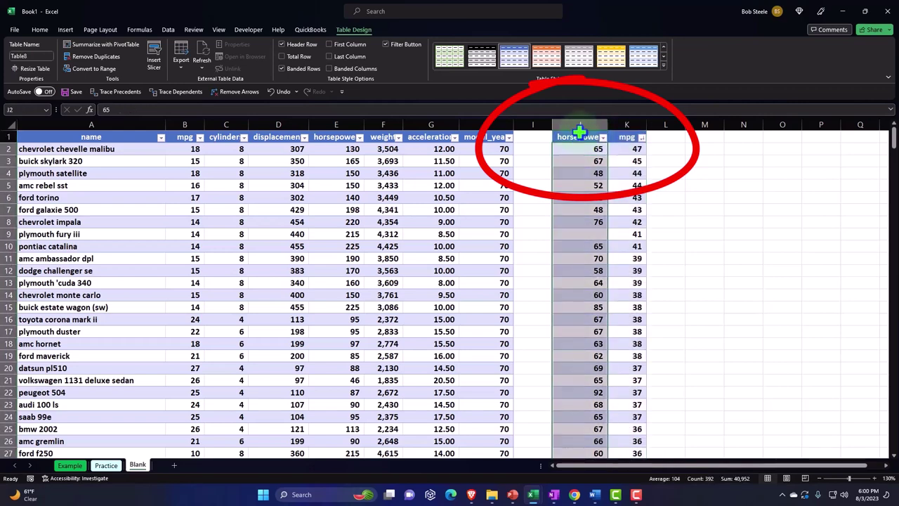
left_click(579, 132)
left_click_drag(579, 128, 620, 130)
left_click(582, 128)
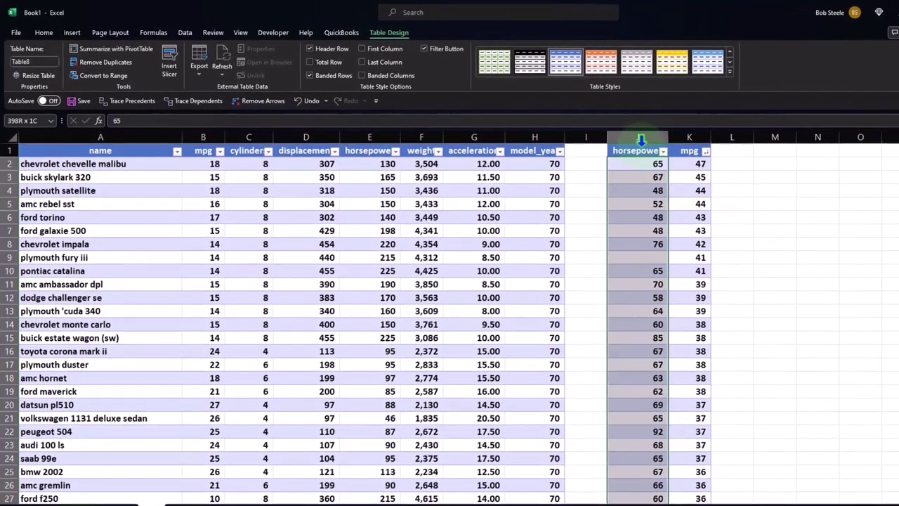
left_click_drag(641, 141, 693, 141)
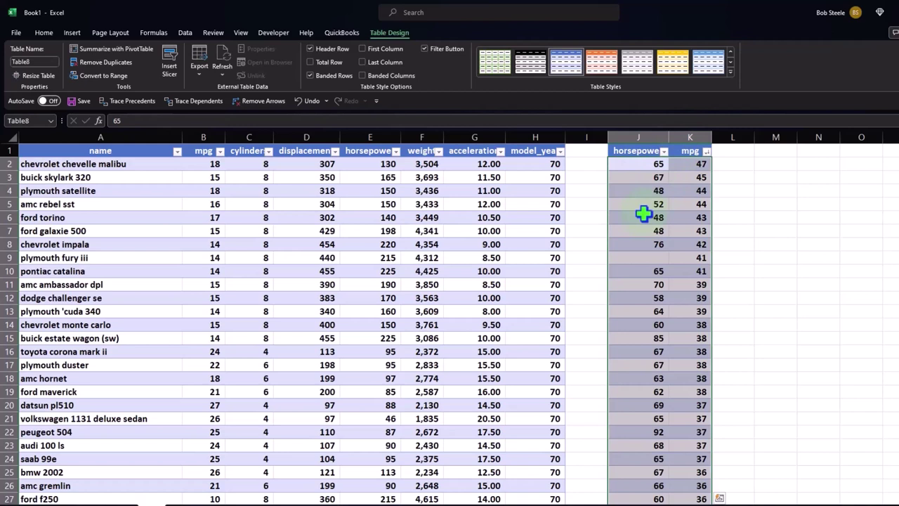
Insert a markers-only scatter chart from the whole horsepower and mpg table
key("ctrl+a")
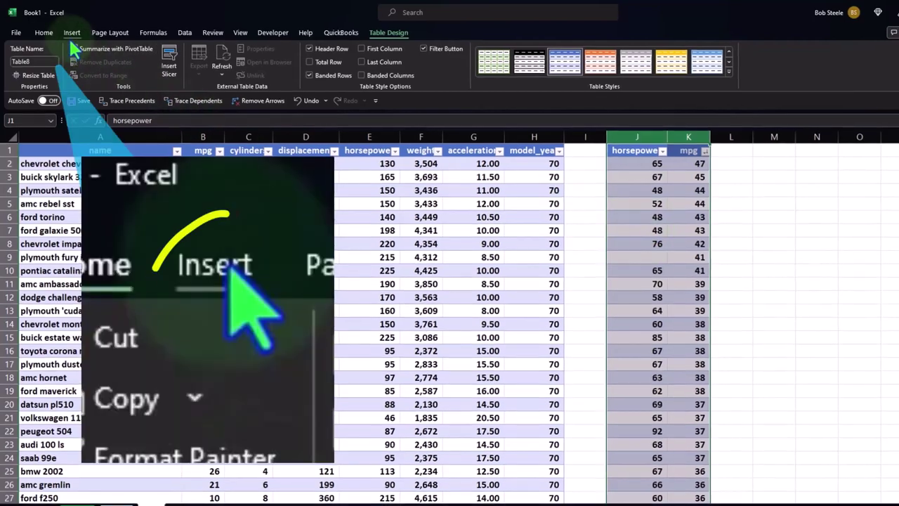
left_click(70, 33)
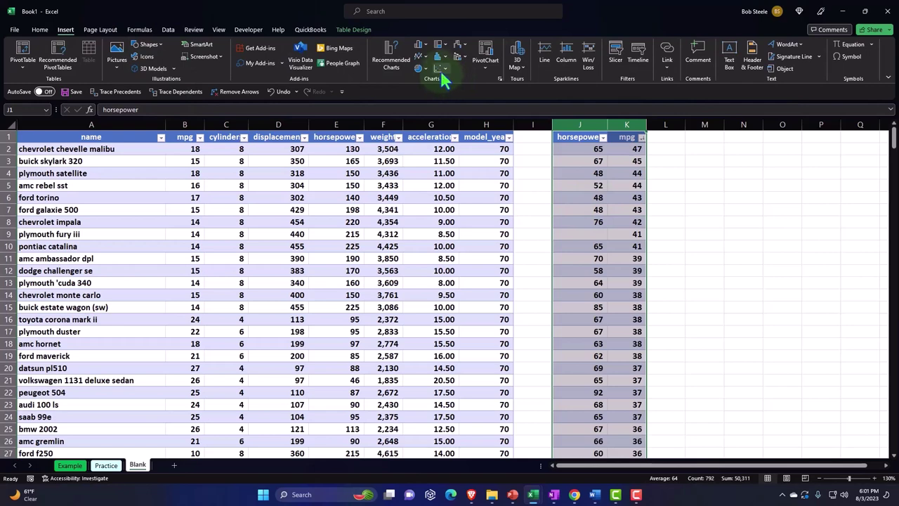
left_click(441, 69)
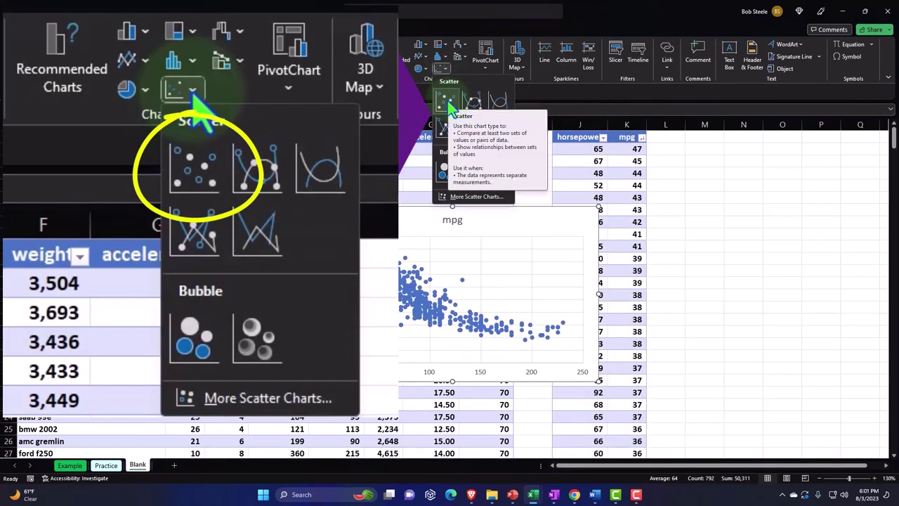
left_click(447, 102)
Move the scatter chart beside the two-column table, starting in column L, and enlarge it to about column W
left_click_drag(333, 225, 685, 152)
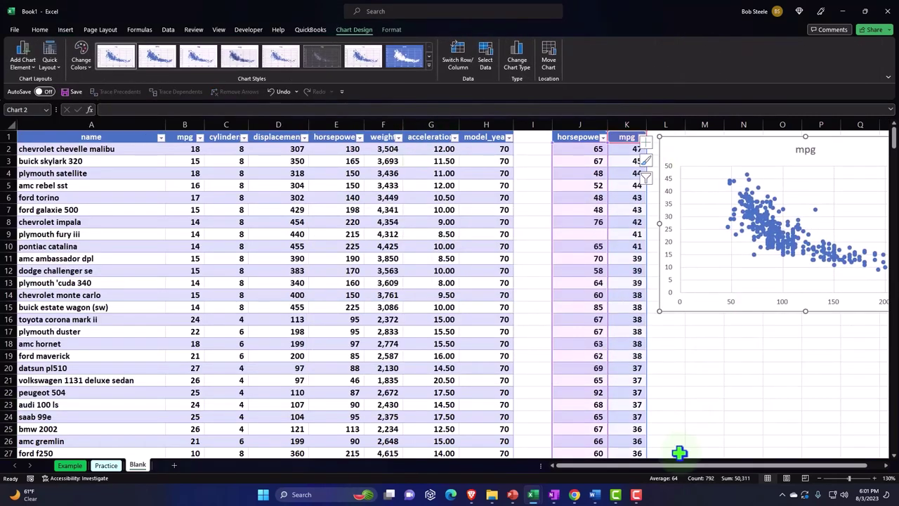
left_click_drag(675, 466, 769, 467)
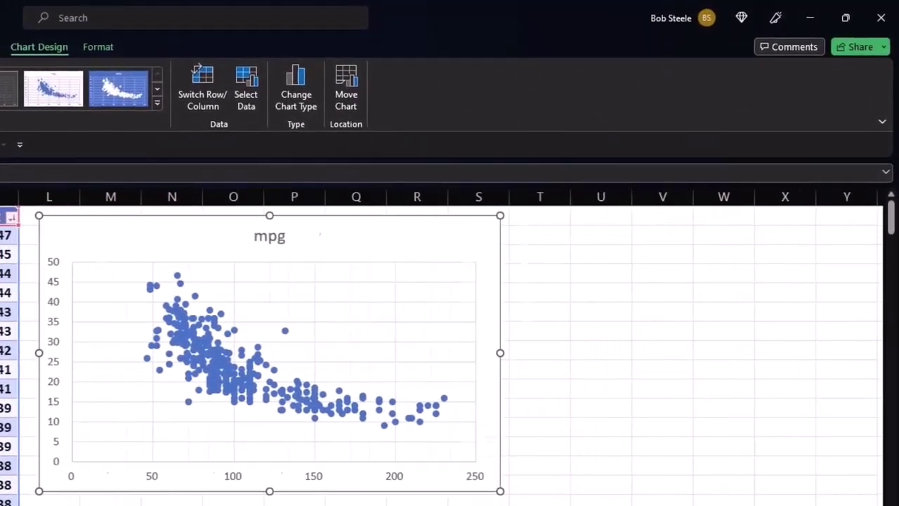
scroll(450, 492, "right", 1)
left_click_drag(432, 492, 638, 502)
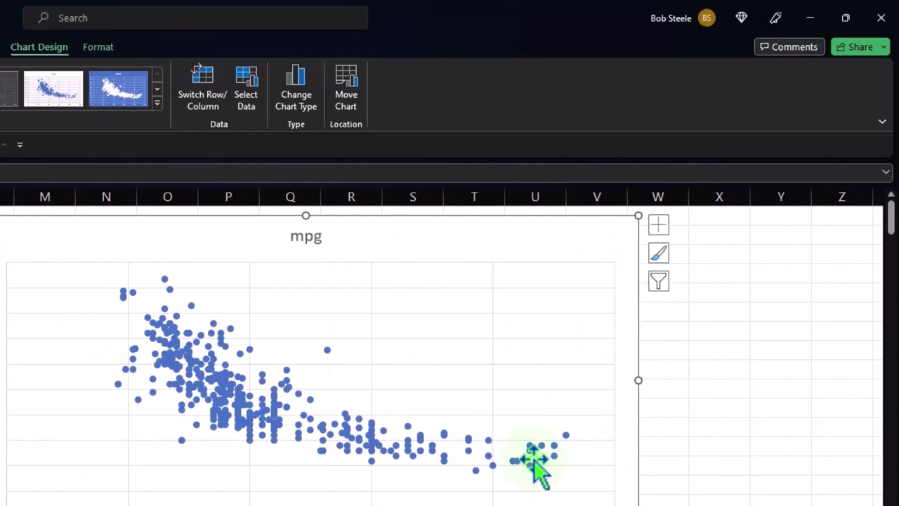
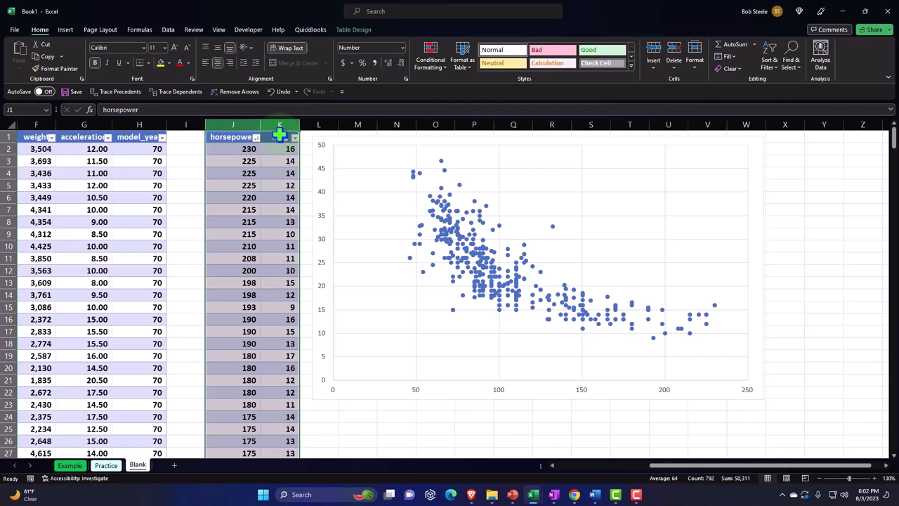
Add axis titles to the scatter chart
left_click(405, 203)
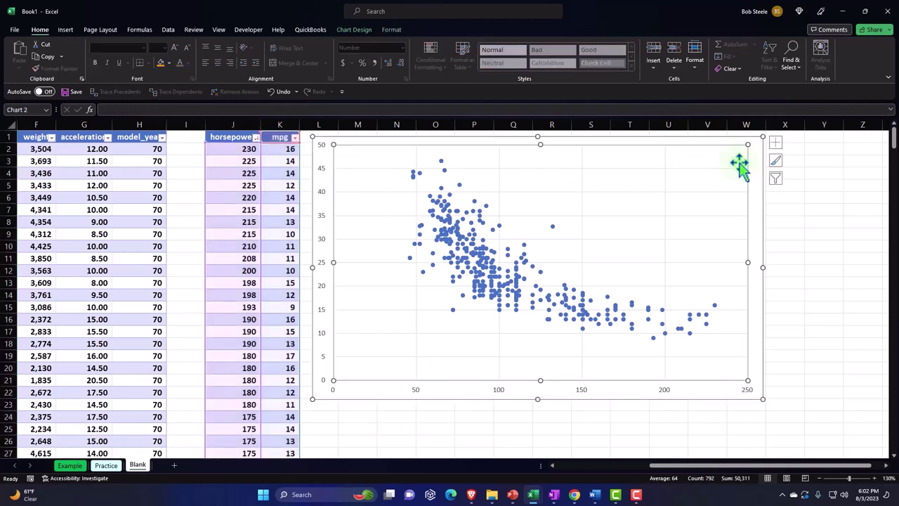
left_click(776, 144)
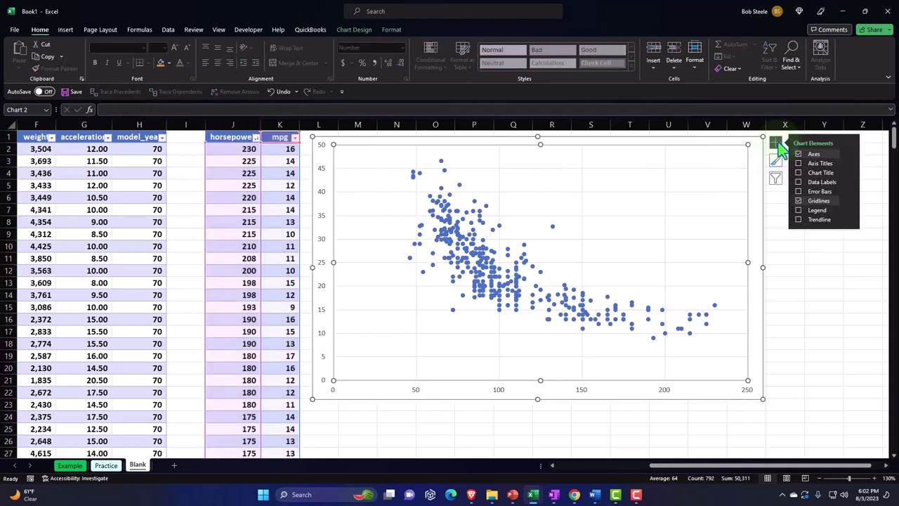
left_click(799, 164)
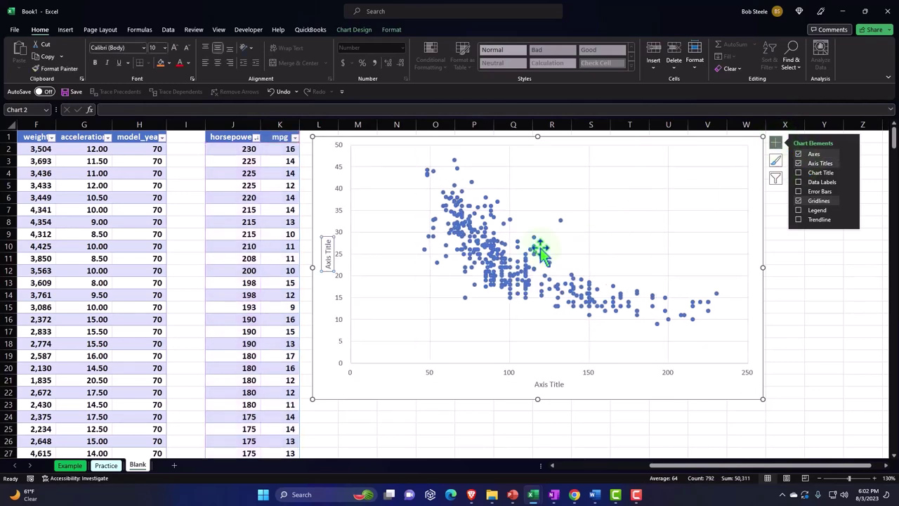
Link the horizontal axis title to the horsepower header in cell J1
left_click(563, 379)
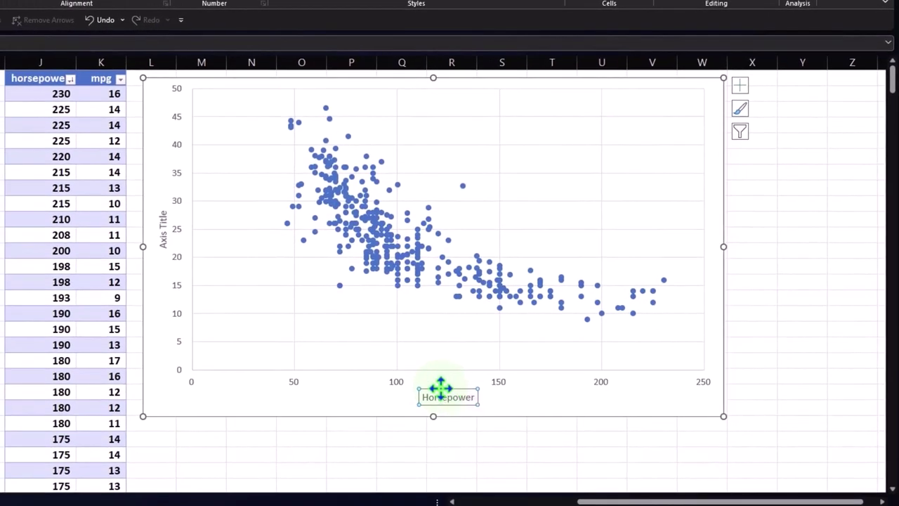
key("ctrl+z")
left_click(38, 79)
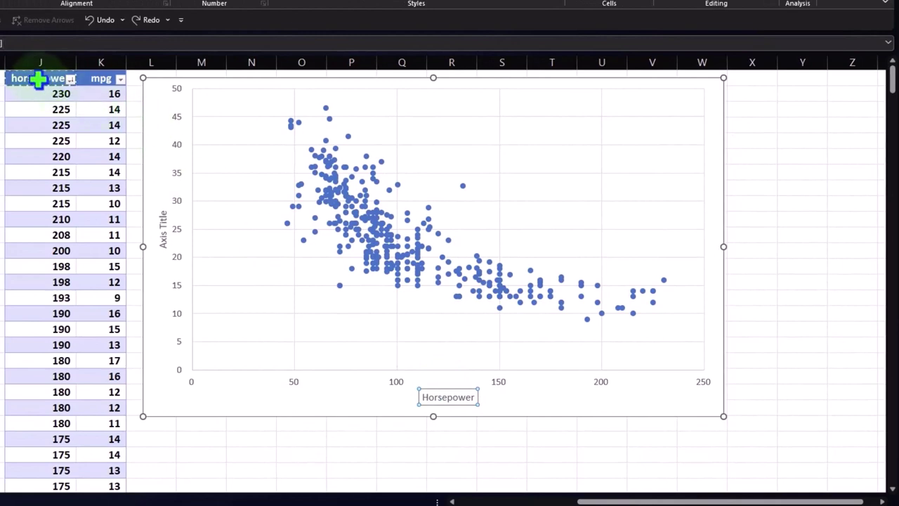
key("Return")
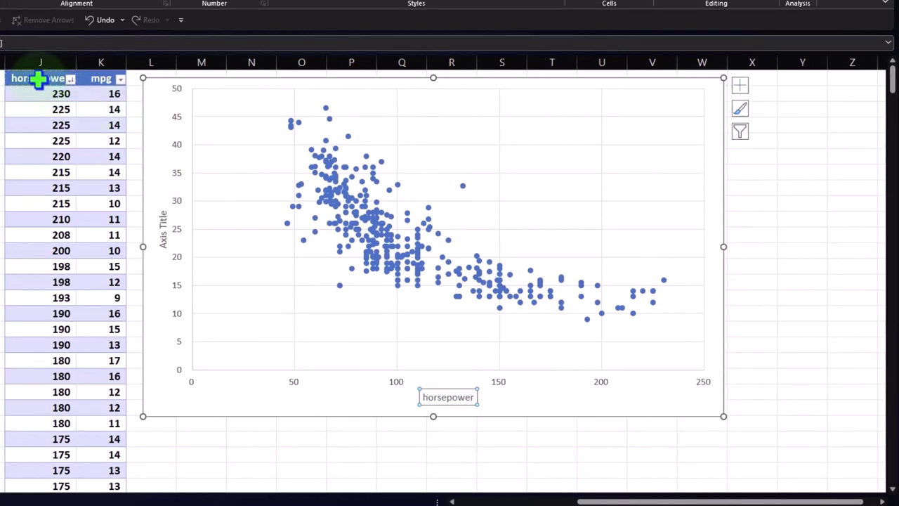
left_click(449, 437)
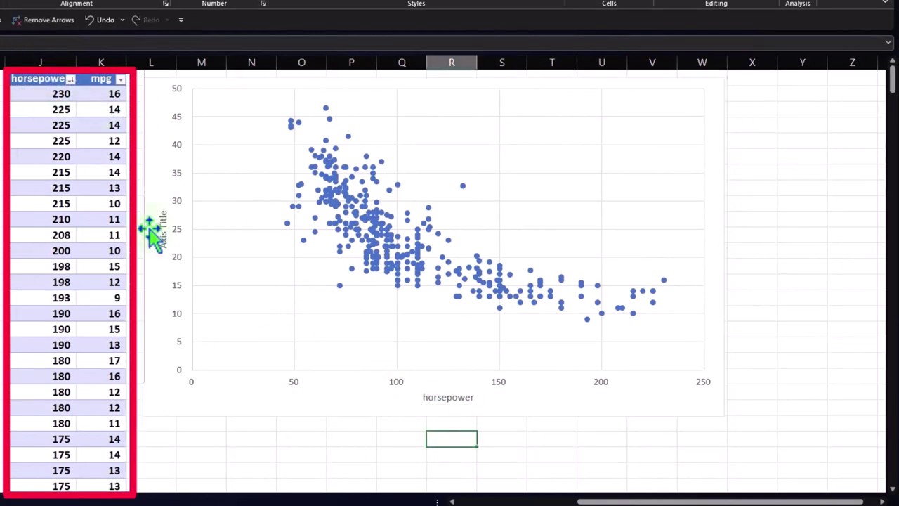
Test the linked axis title by replacing the horsepower header in J1 with 4, and undo the change
left_click(49, 79)
type("4")
key("Return")
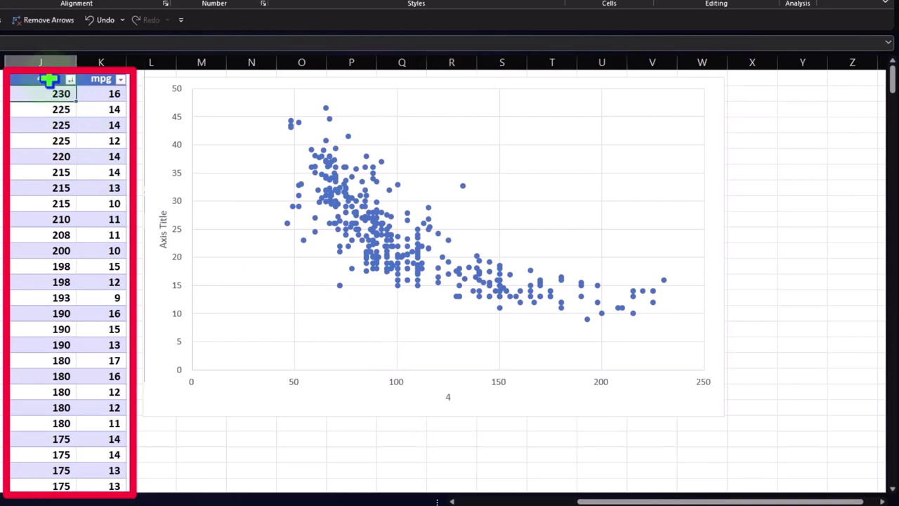
left_click(100, 19)
Link the vertical axis title to the mpg header in cell K1
left_click(163, 227)
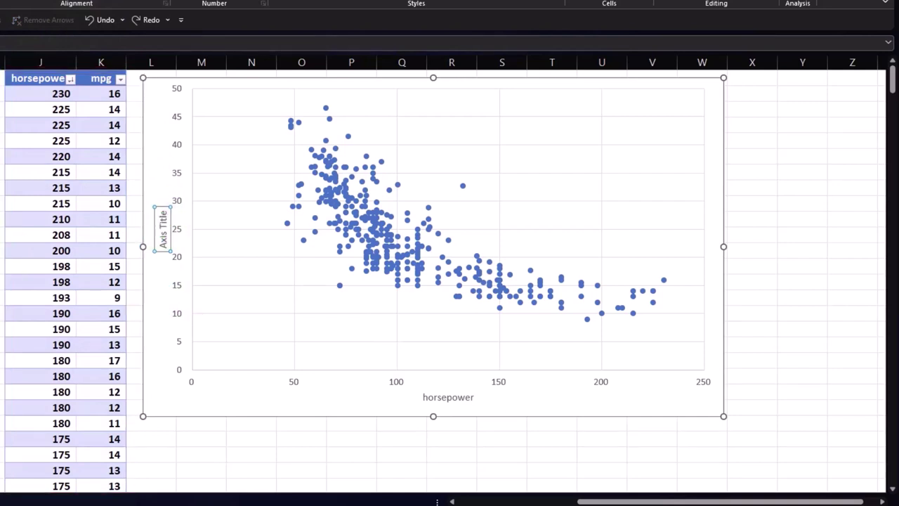
left_click(99, 78)
key("Return")
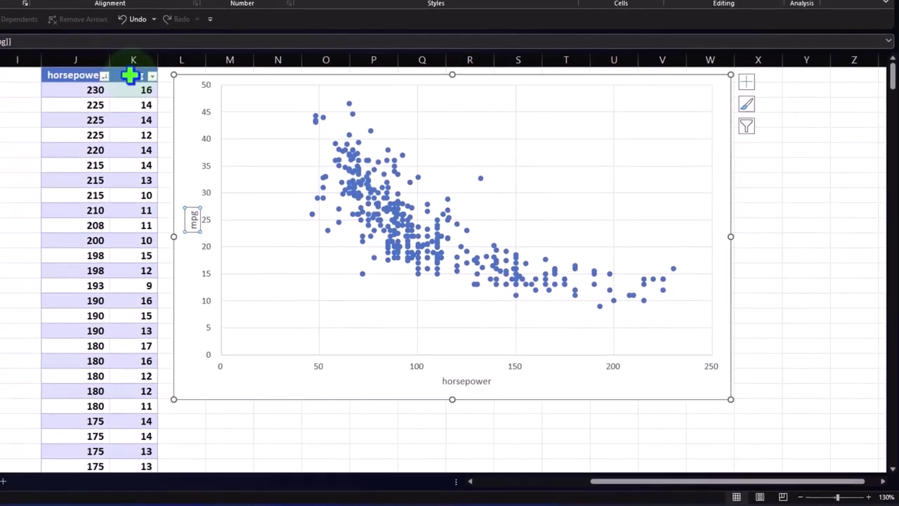
left_click(360, 437)
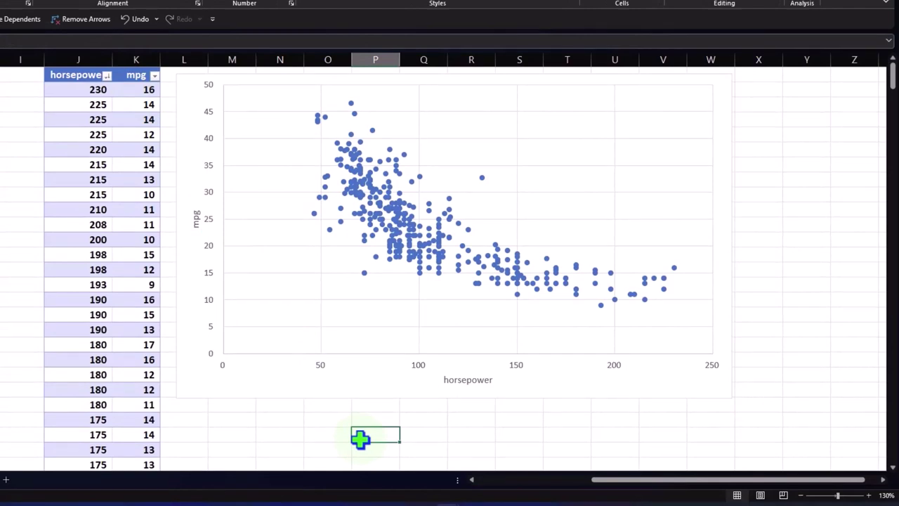
Examine the plotted data series and the chart elements that can be added, including the axis title and chart title options
left_click(415, 269)
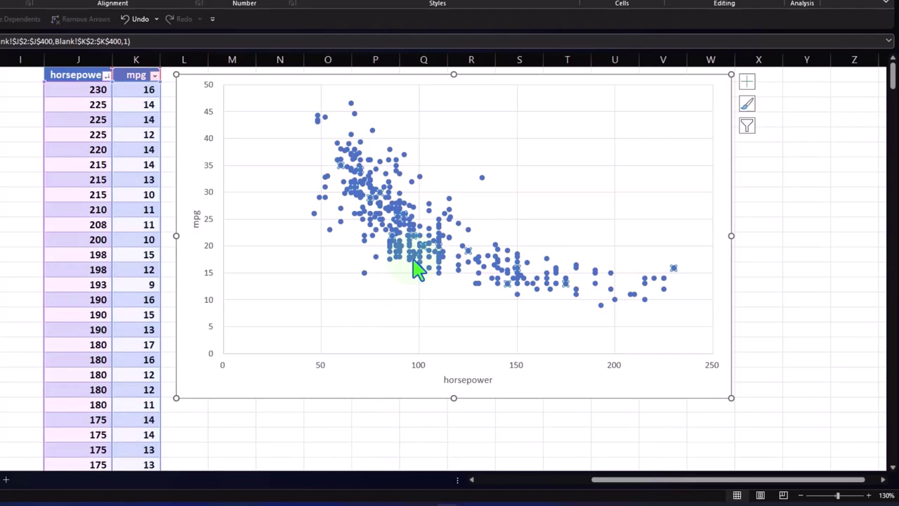
left_click(801, 280)
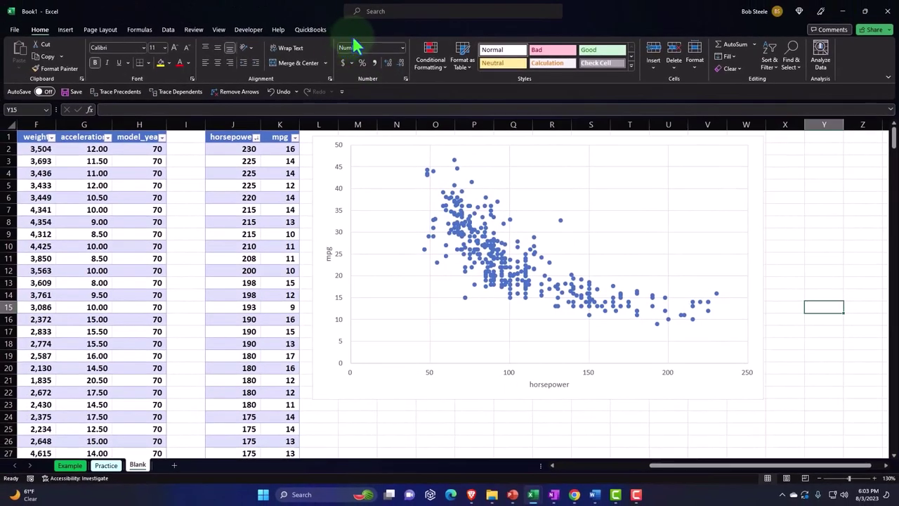
left_click(433, 181)
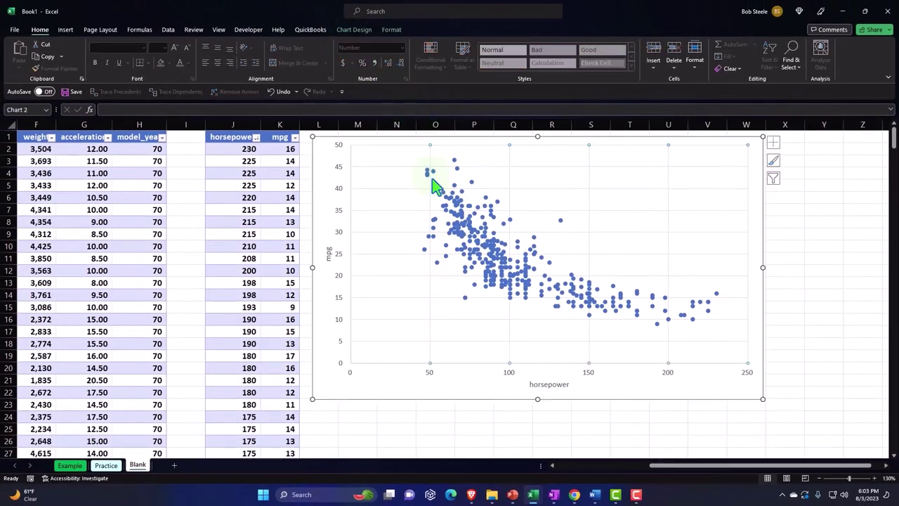
left_click(365, 34)
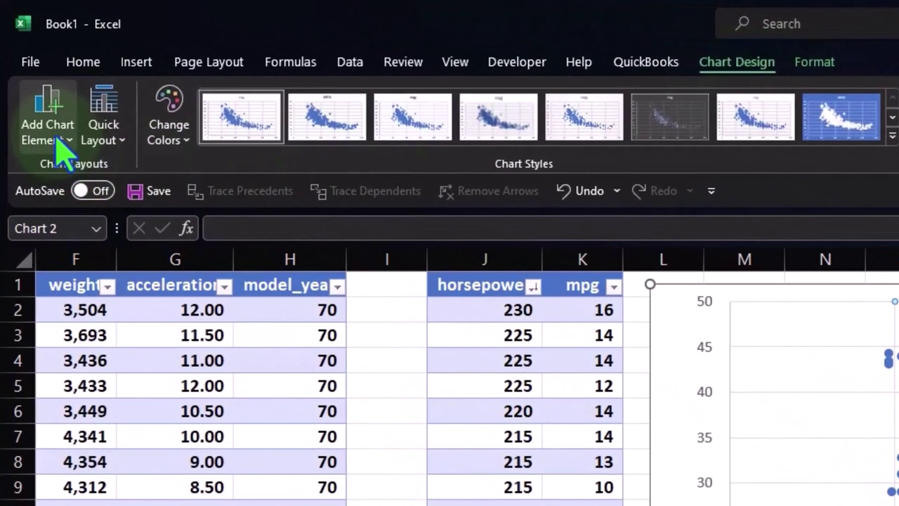
left_click(47, 109)
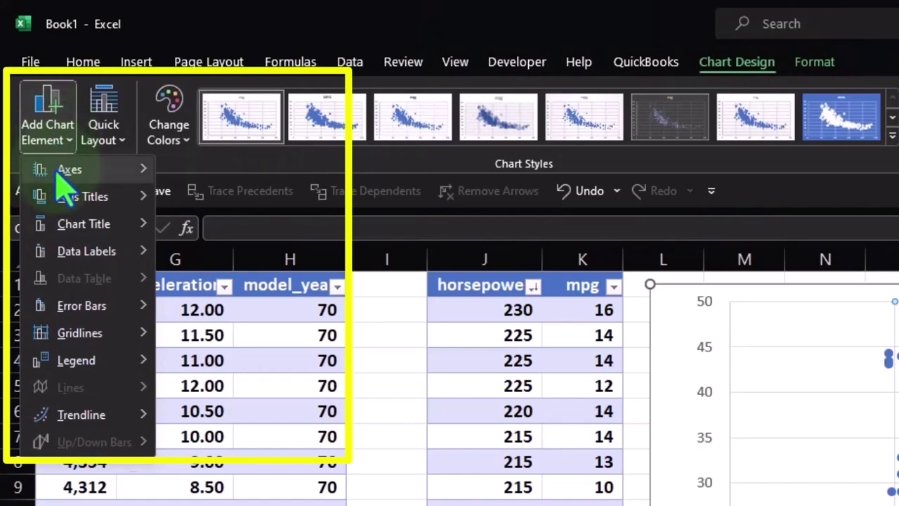
mouse_move(59, 198)
mouse_move(58, 224)
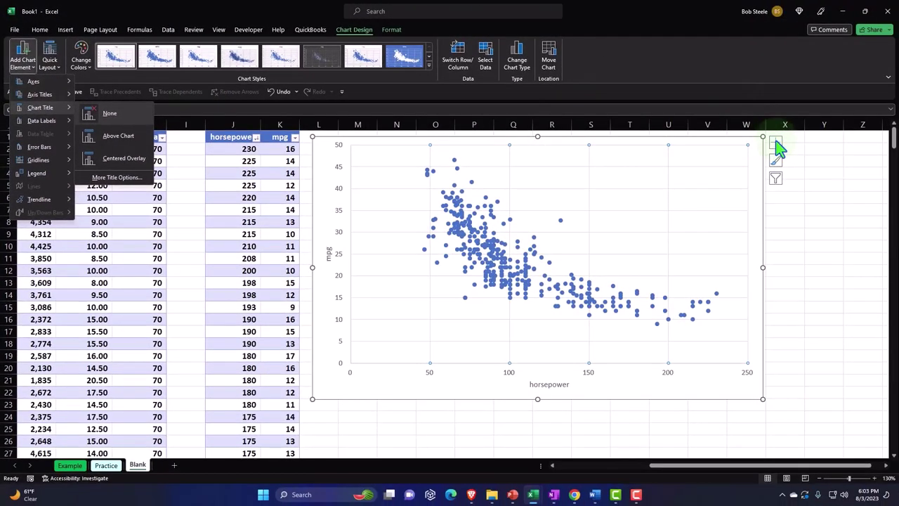
Preview quick layouts, colour palettes and styles on the scatter chart, and try to switch its rows and columns
left_click(49, 58)
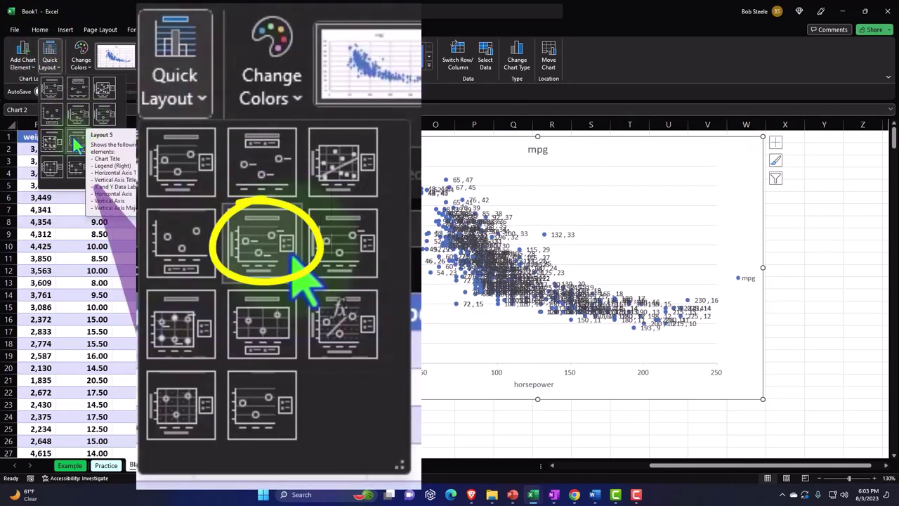
left_click(80, 62)
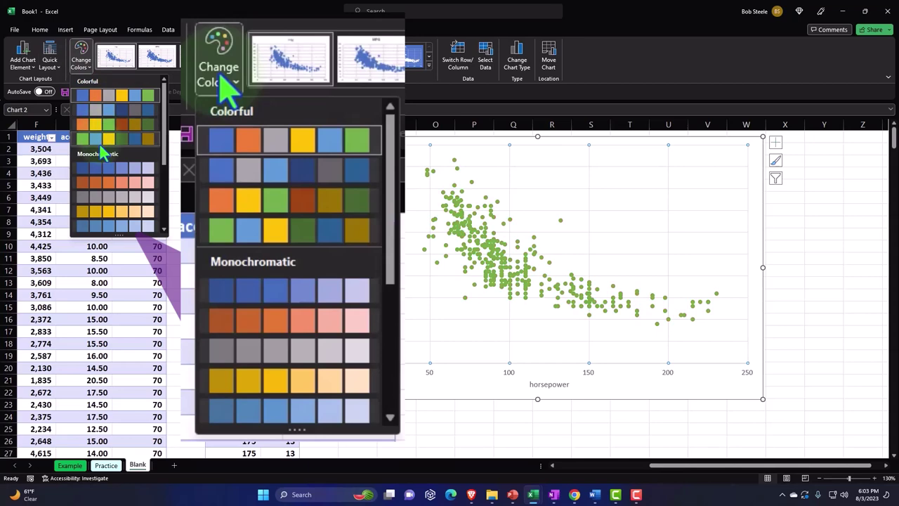
left_click(430, 69)
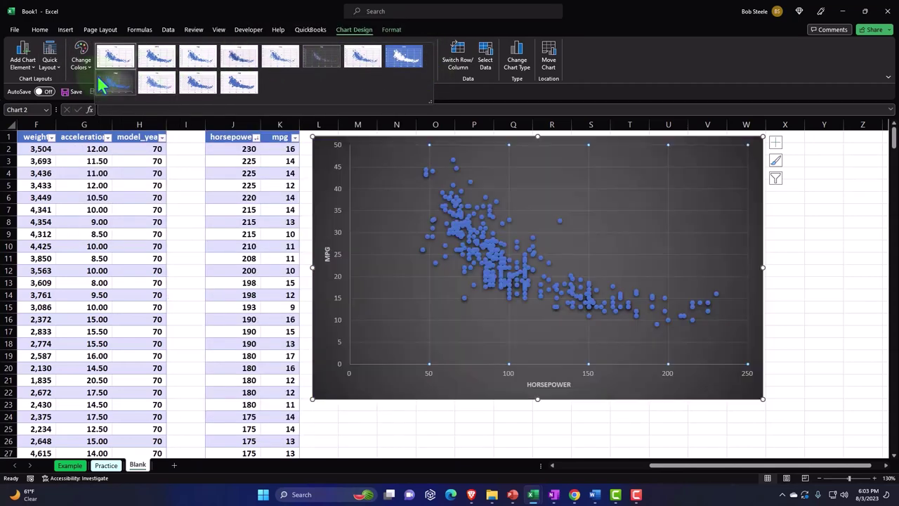
left_click(465, 70)
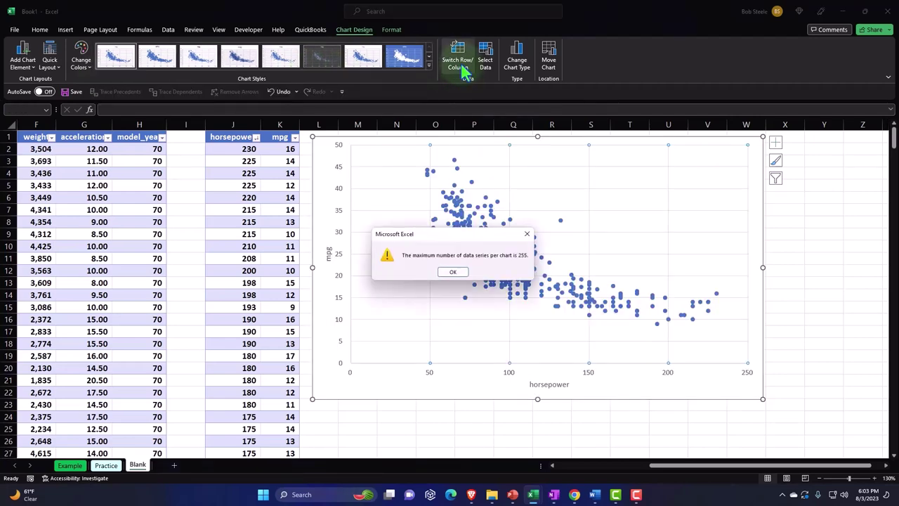
left_click(526, 234)
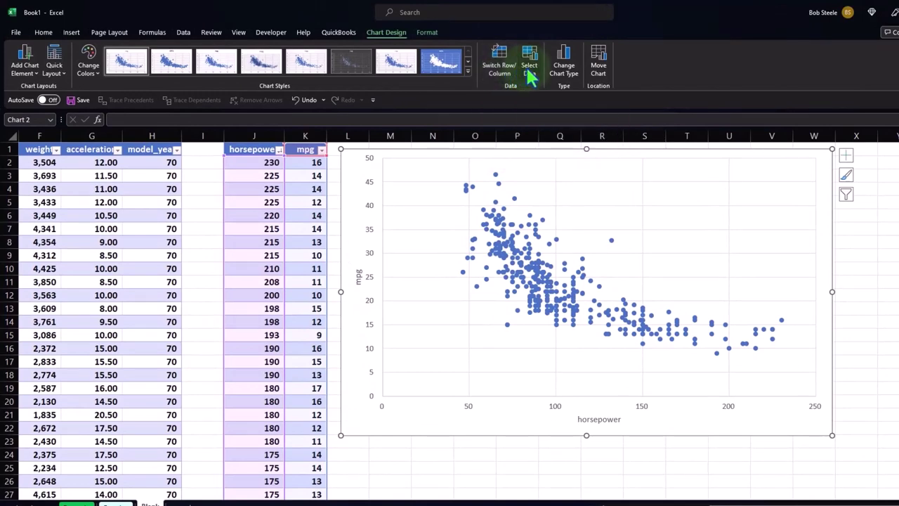
Examine the chart's data source and the mpg series' X and Y value ranges, and leave the series editor without changes
left_click(526, 68)
mouse_move(723, 177)
left_mouse_down()
mouse_move(614, 179)
mouse_move(568, 281)
mouse_move(534, 281)
left_mouse_up()
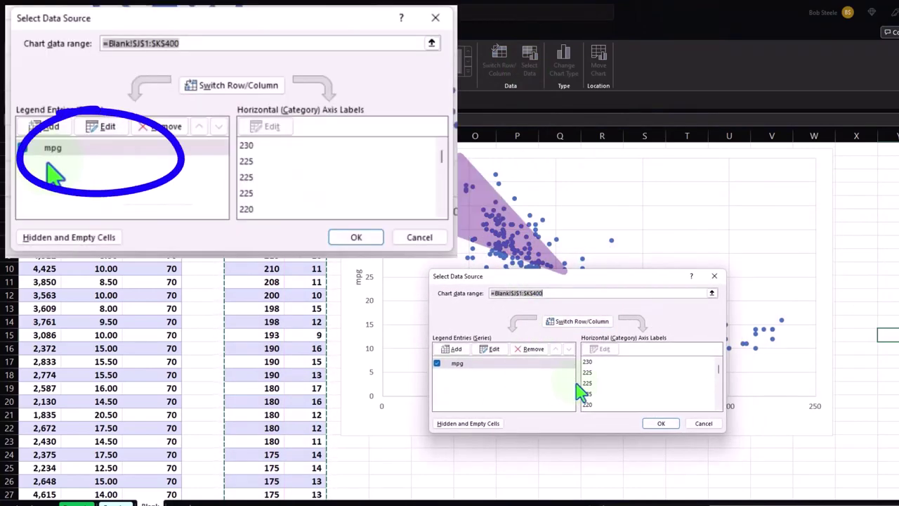
left_click(492, 350)
left_click_drag(783, 211, 542, 215)
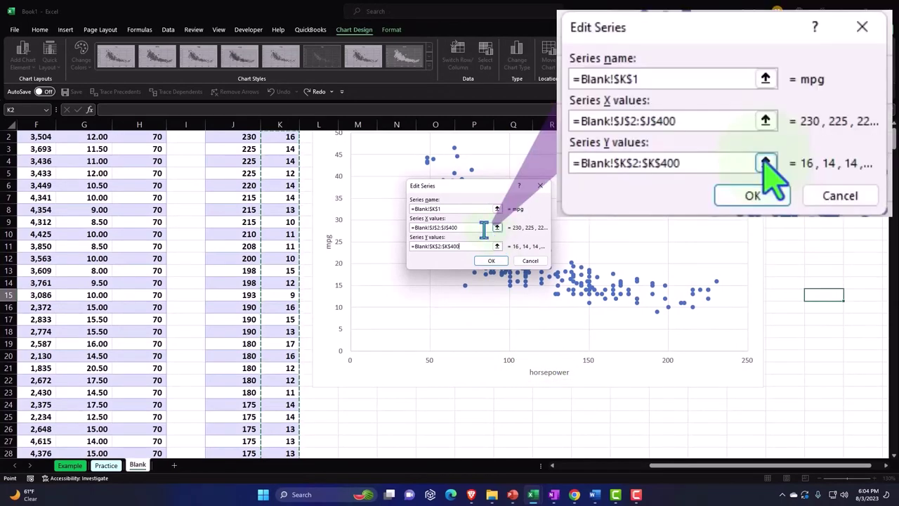
left_click(484, 228)
scroll(354, 273, "up", 1)
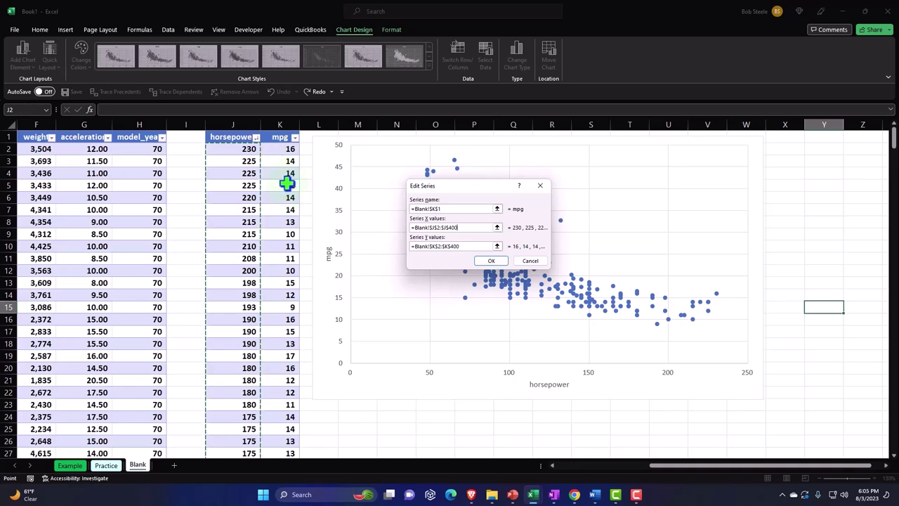
left_click(479, 248)
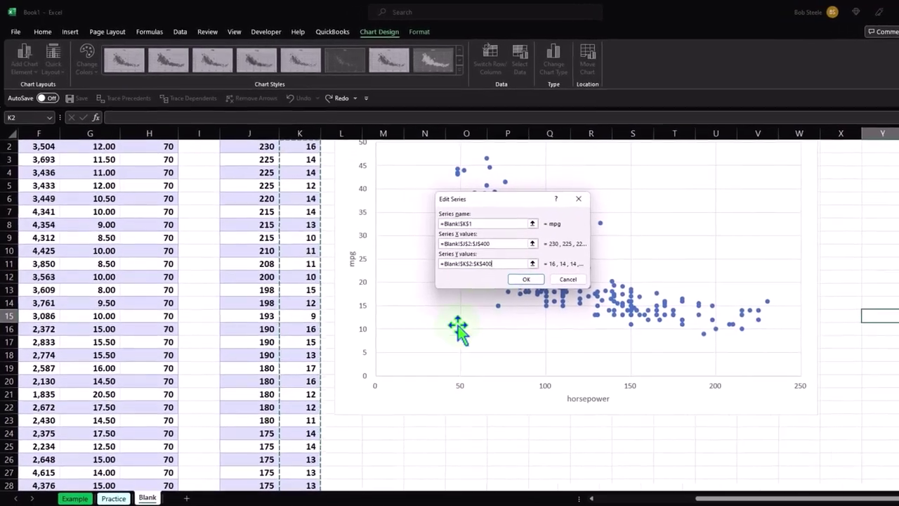
scroll(449, 323, "up", 3)
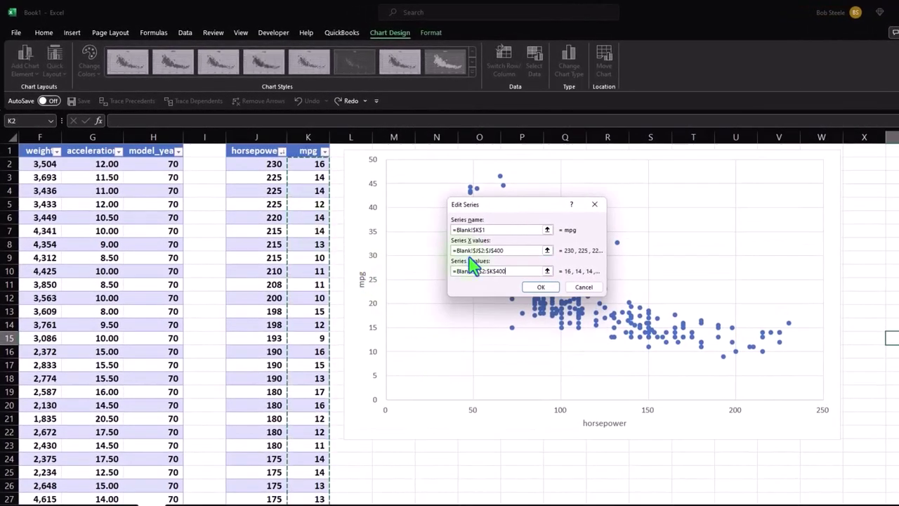
left_click(594, 205)
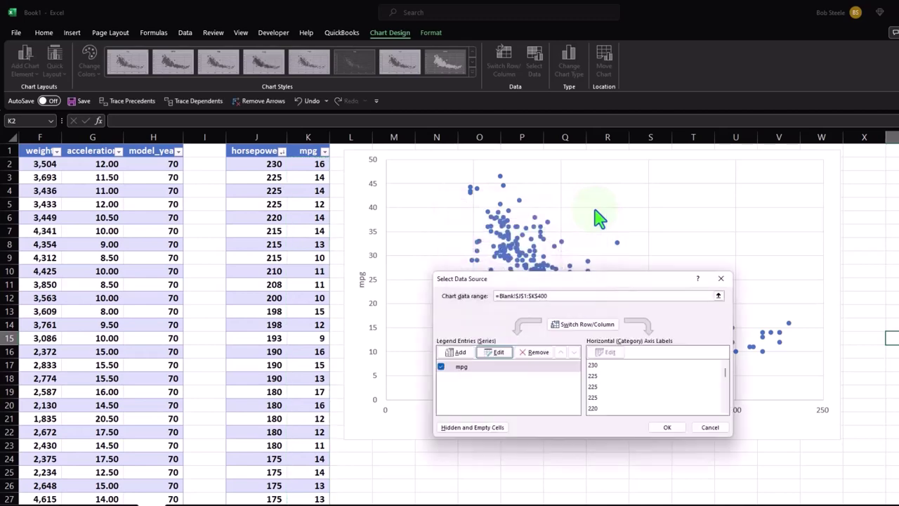
Leave the data source settings and try out data labels, gridlines and a legend on the scatter chart
left_click(721, 279)
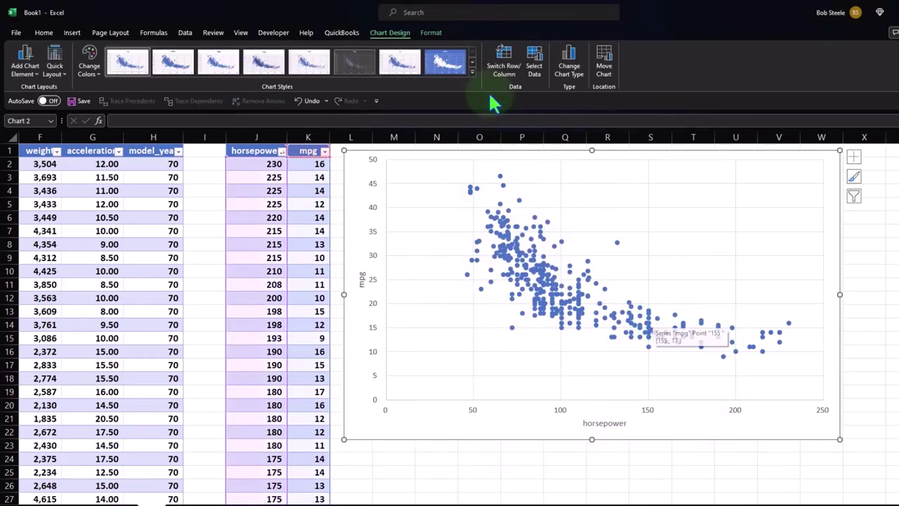
left_click(429, 32)
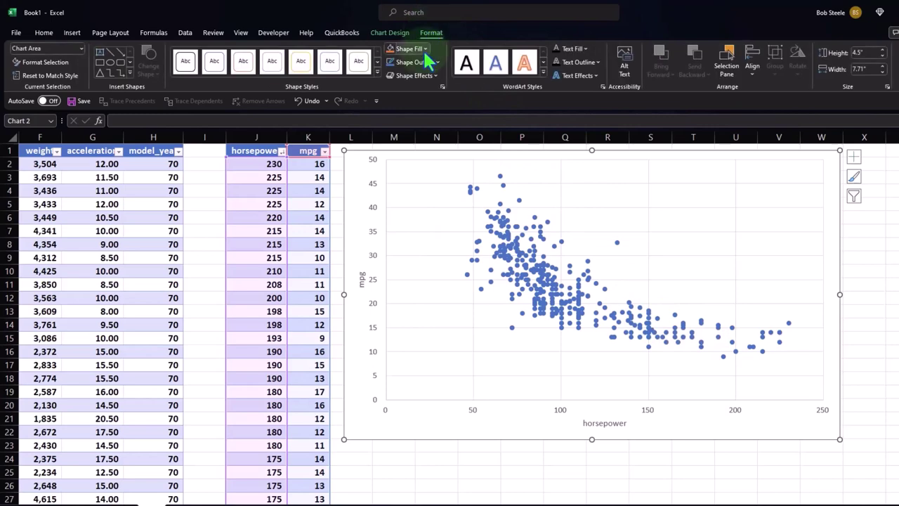
left_click(534, 251)
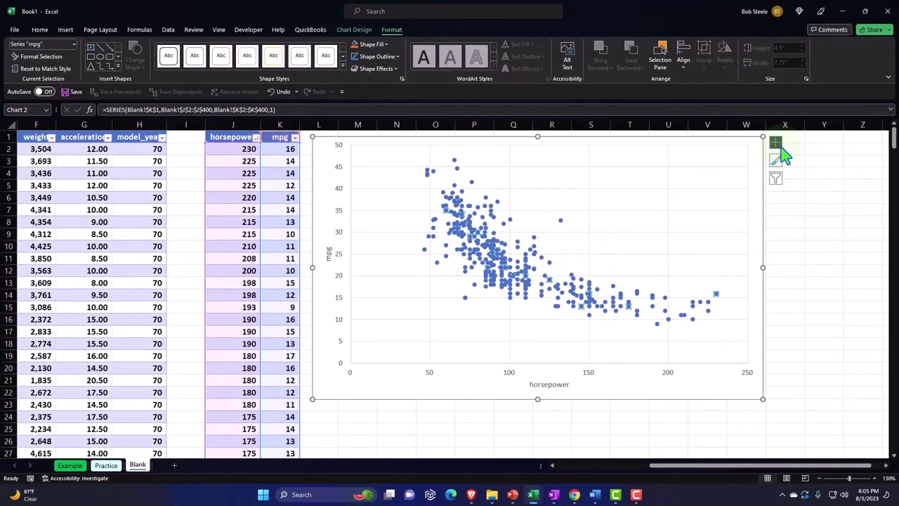
left_click(776, 145)
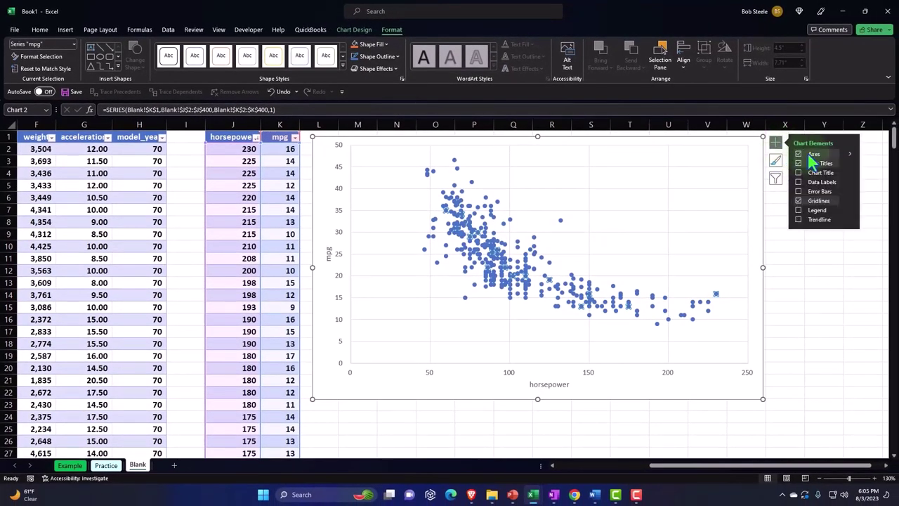
left_click(812, 172)
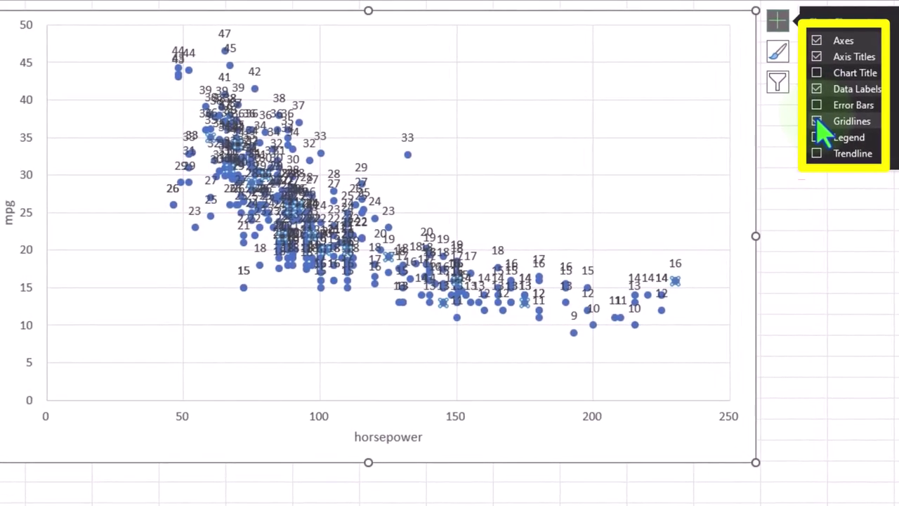
left_click(817, 121)
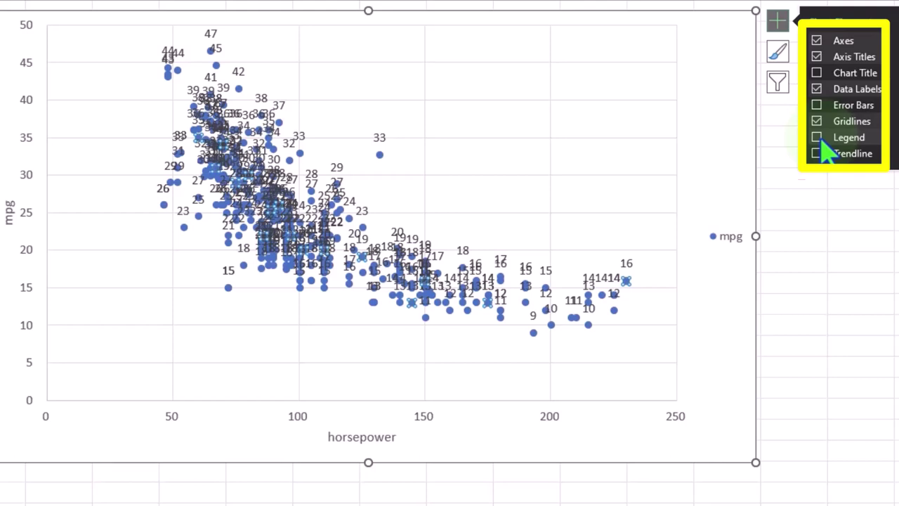
Add a trendline to the horsepower and mpg scatter chart
left_click(818, 154)
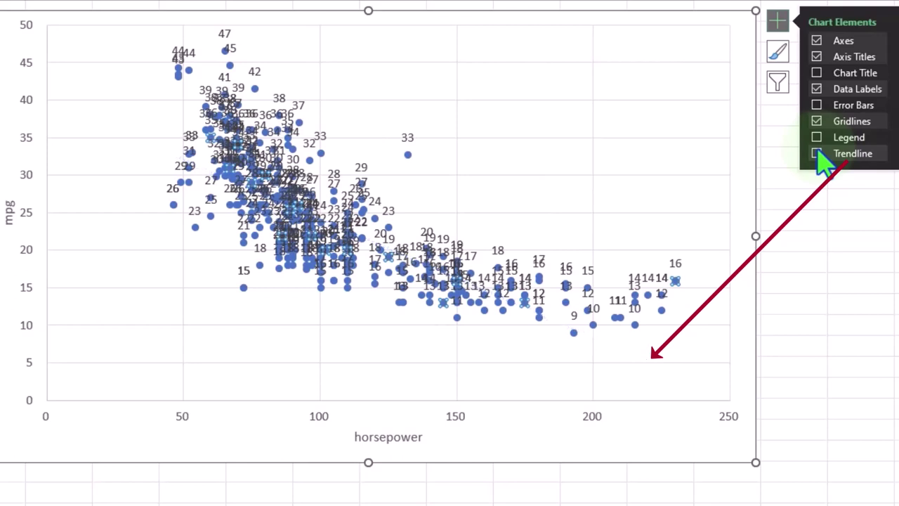
left_click(866, 283)
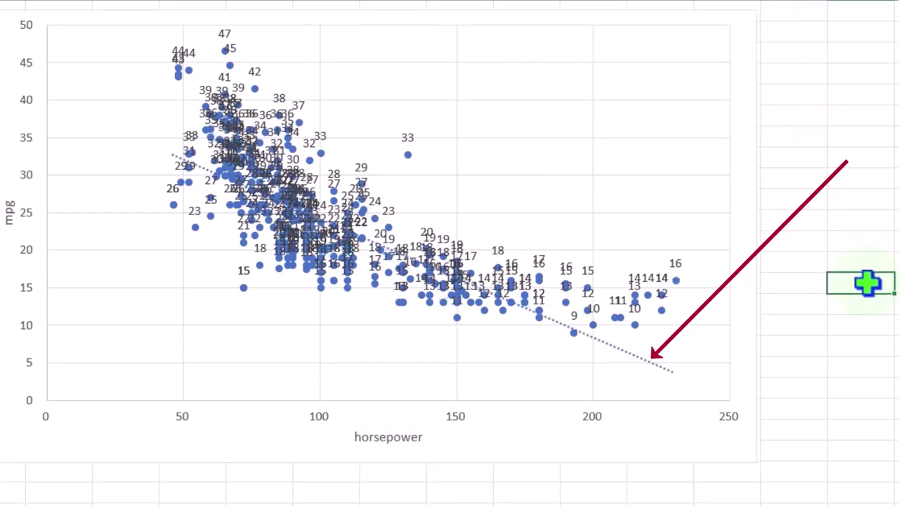
left_click(838, 388)
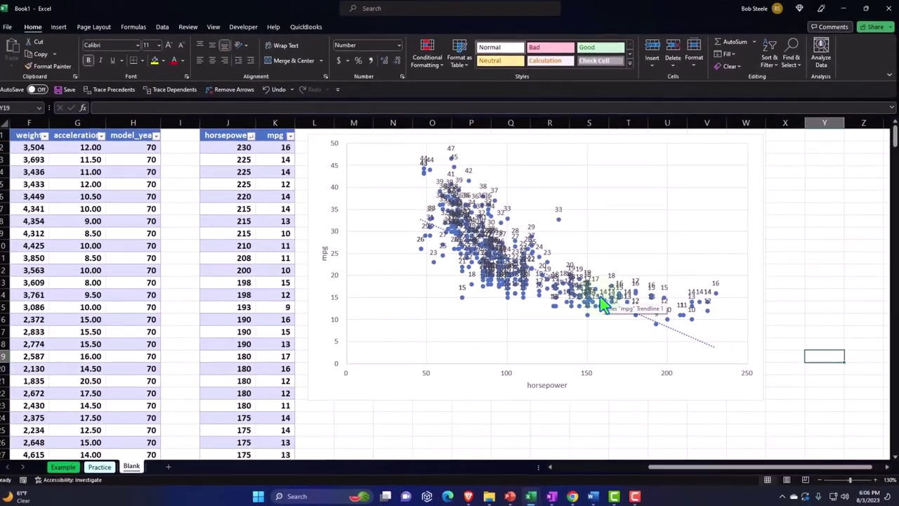
Remove the data labels from the scatter chart while keeping its trendline
left_click(758, 165)
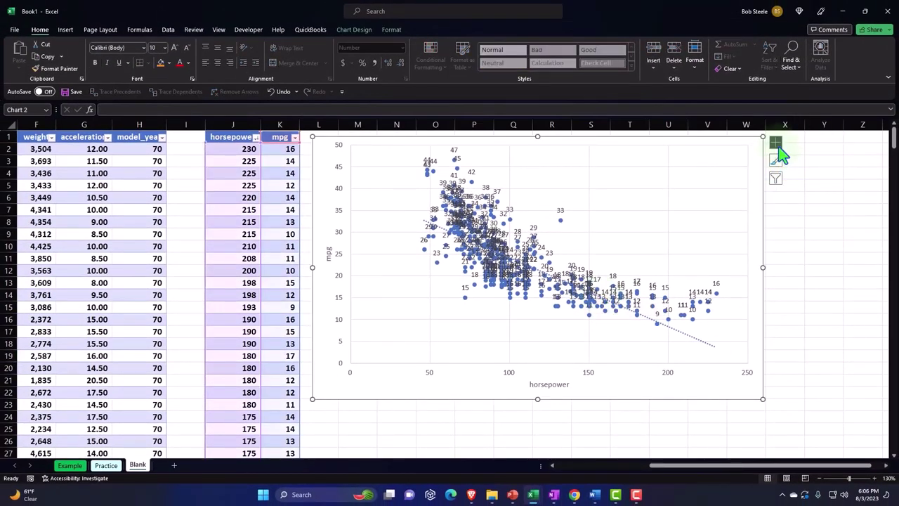
left_click(776, 144)
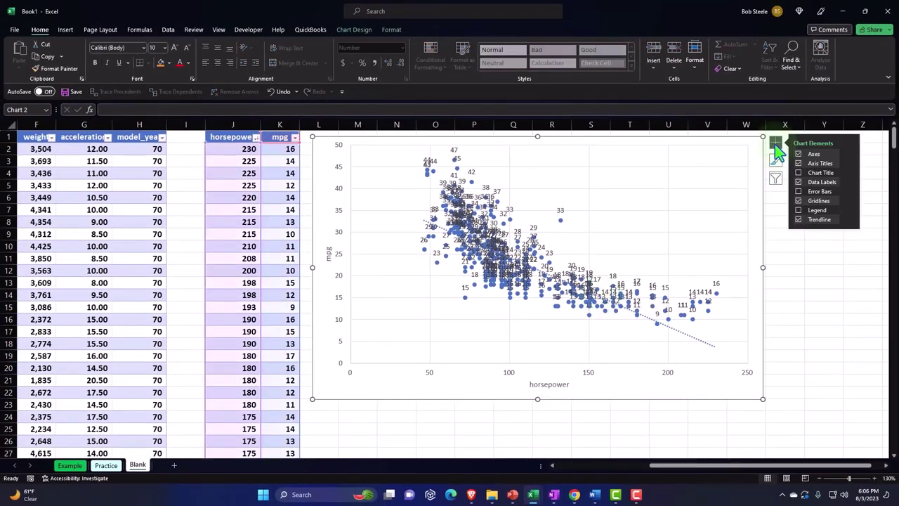
left_click(799, 184)
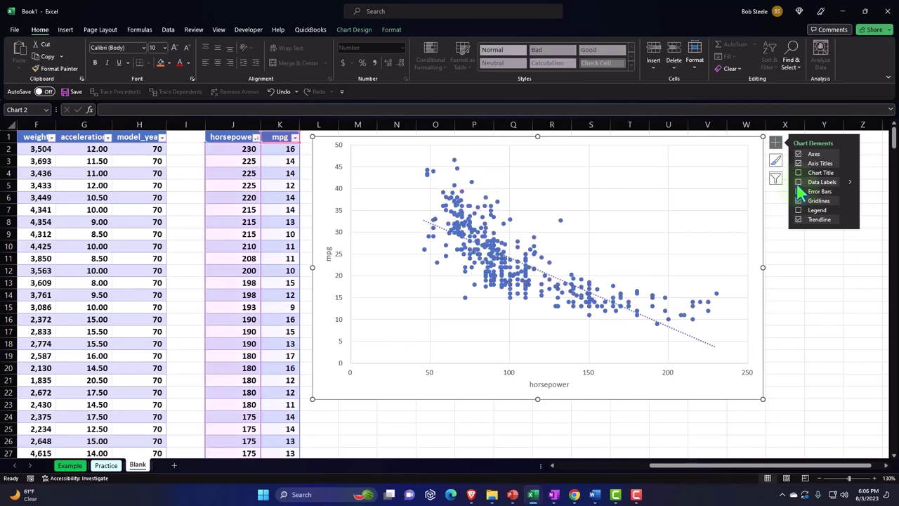
left_click(821, 283)
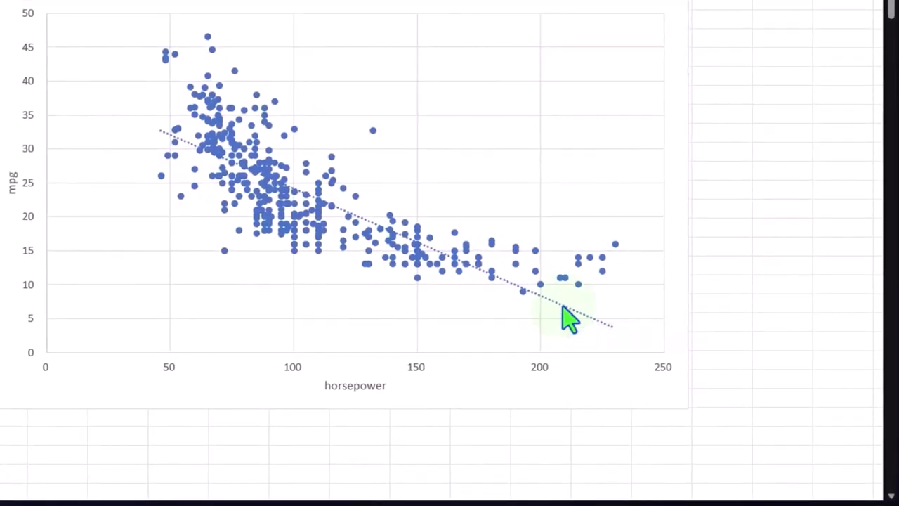
Open the trendline's options, compare the Exponential, Logarithmic, Polynomial and Power types, and return it to Linear
left_click(568, 308)
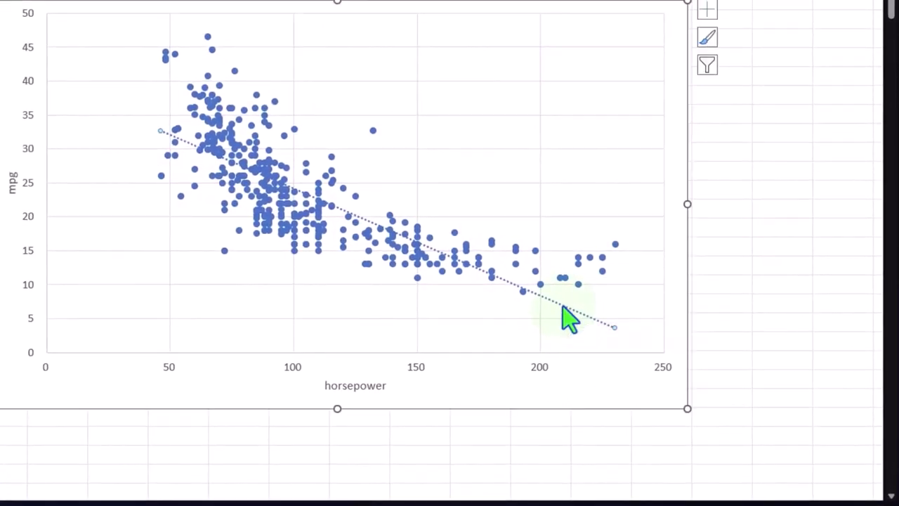
double_click(610, 331)
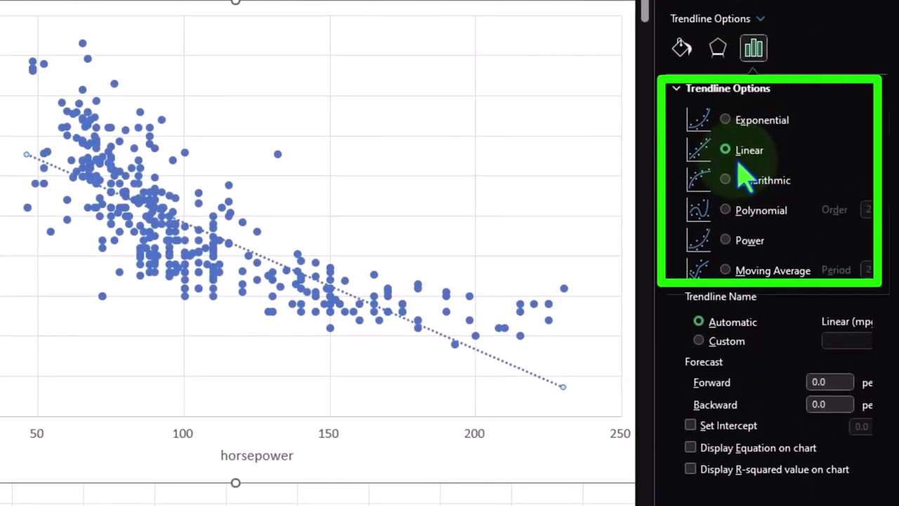
left_click(725, 121)
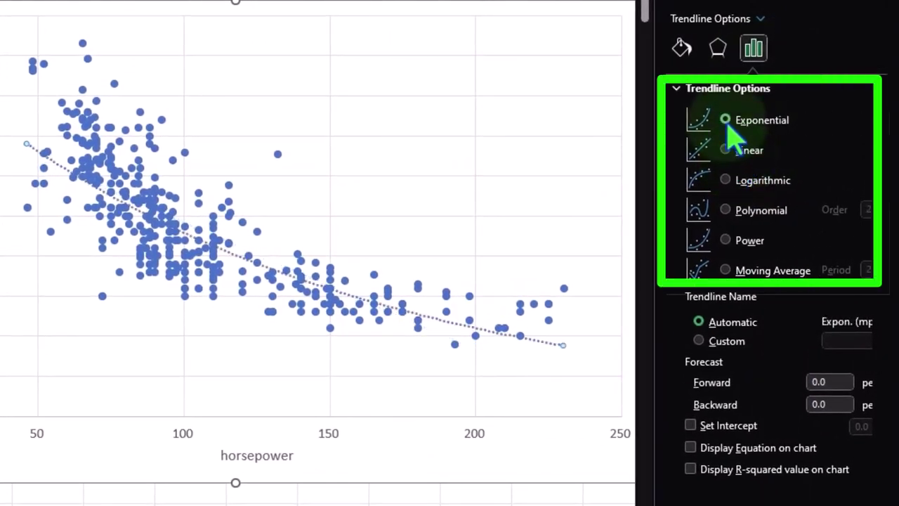
left_click(725, 180)
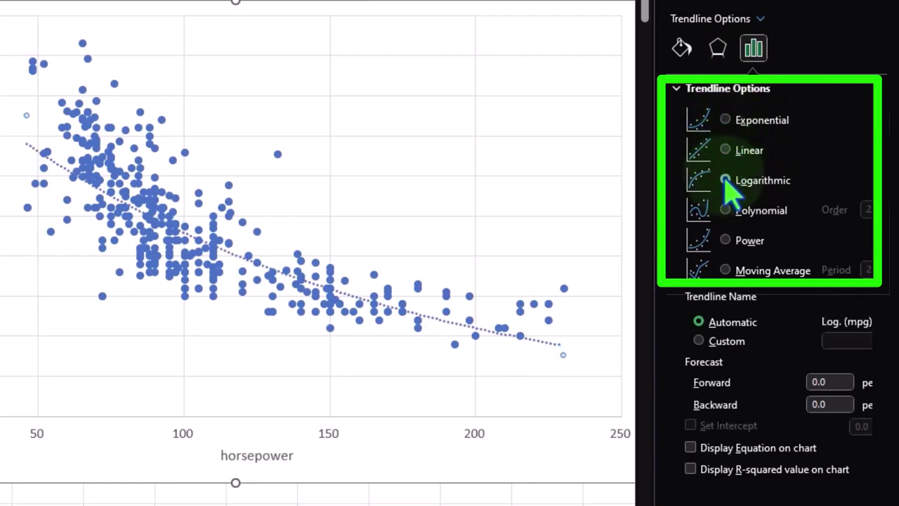
left_click(725, 150)
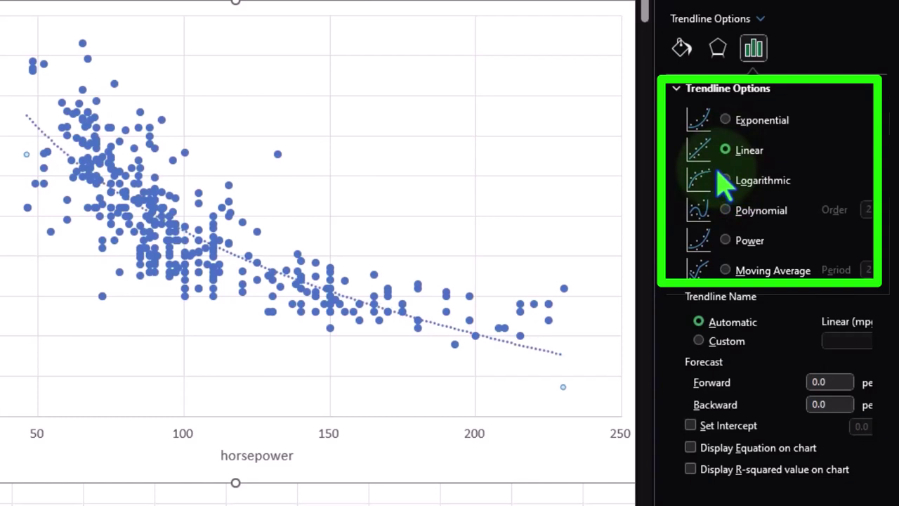
left_click(726, 181)
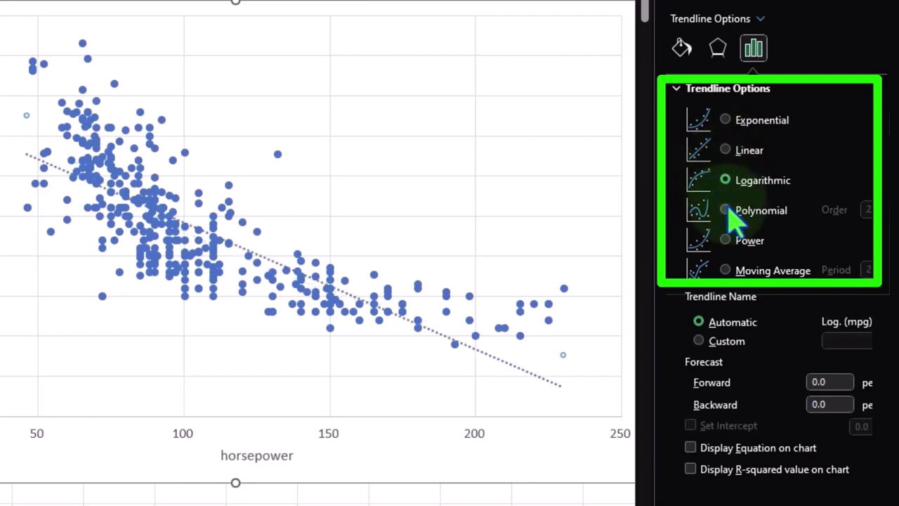
left_click(726, 210)
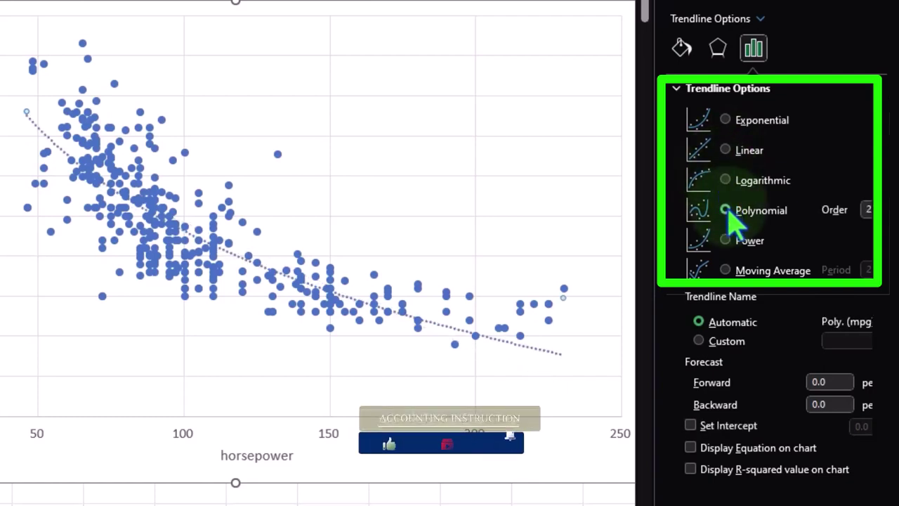
left_click(727, 241)
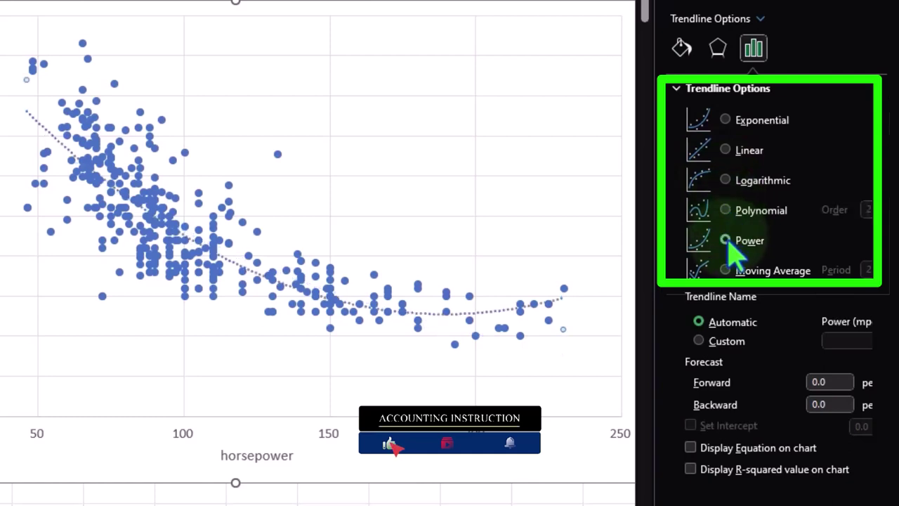
left_click(726, 150)
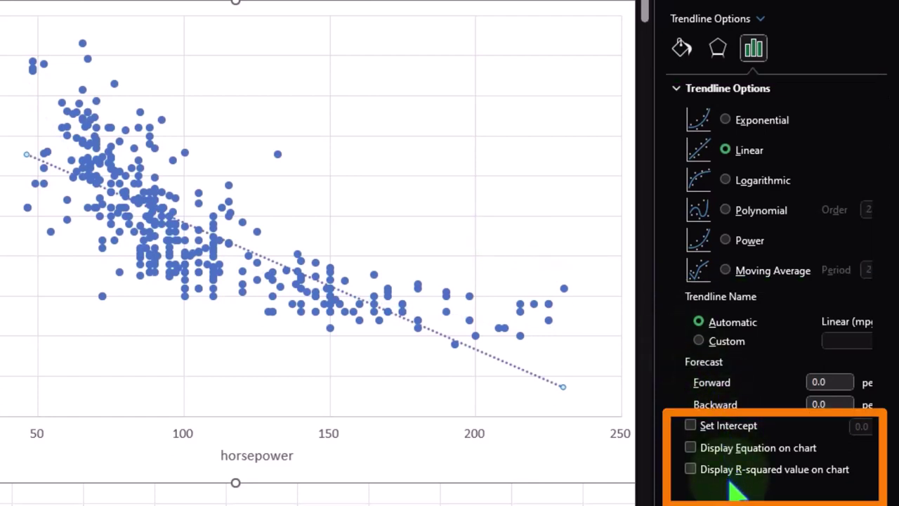
Display the linear trendline's equation on the chart and enlarge the equation text to 16 pt
left_click(690, 448)
left_click(510, 387)
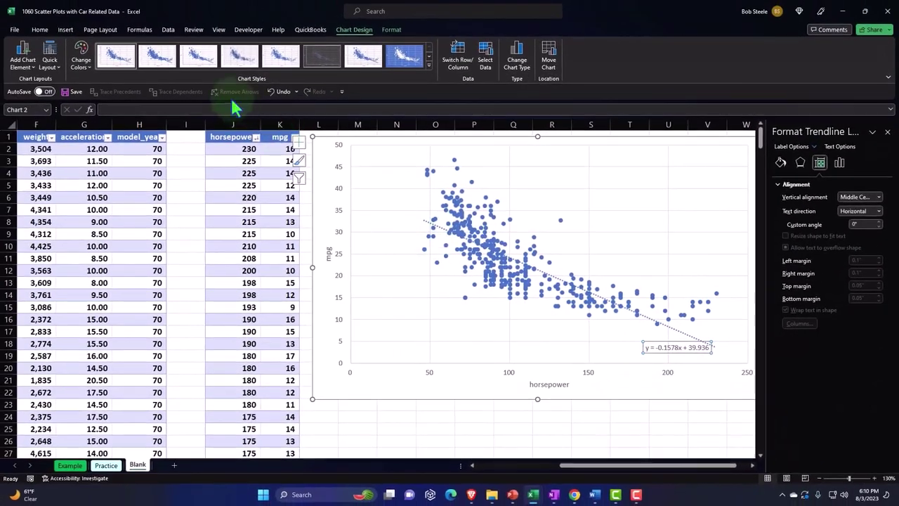
left_click(39, 30)
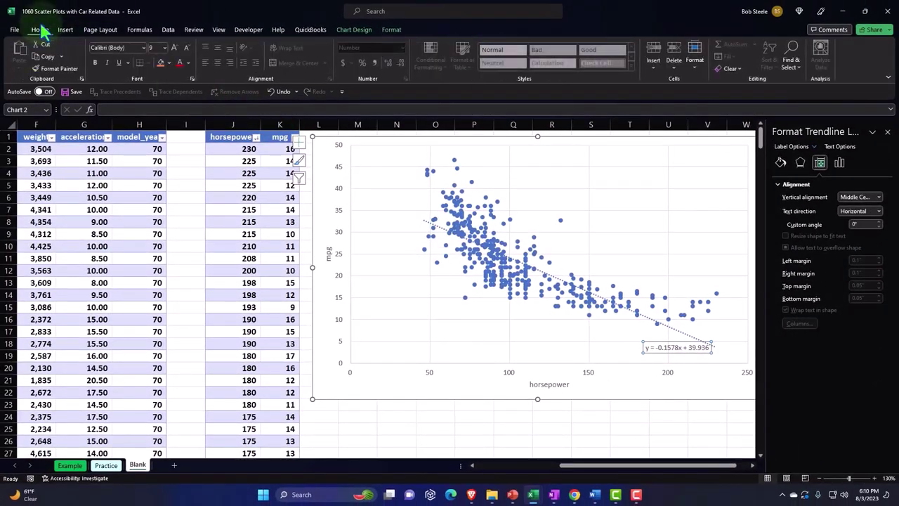
left_click(175, 48)
left_click(175, 48)
left_click(174, 48)
left_click(174, 48)
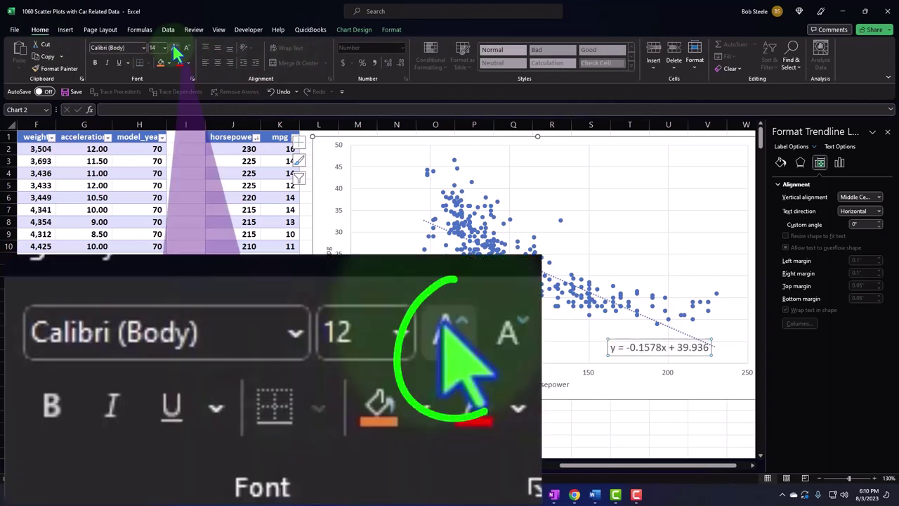
left_click(175, 48)
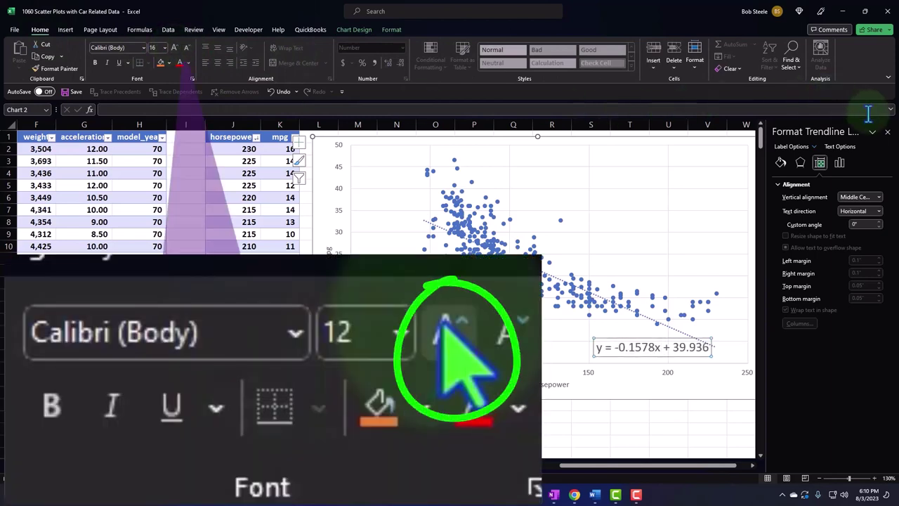
left_click(887, 131)
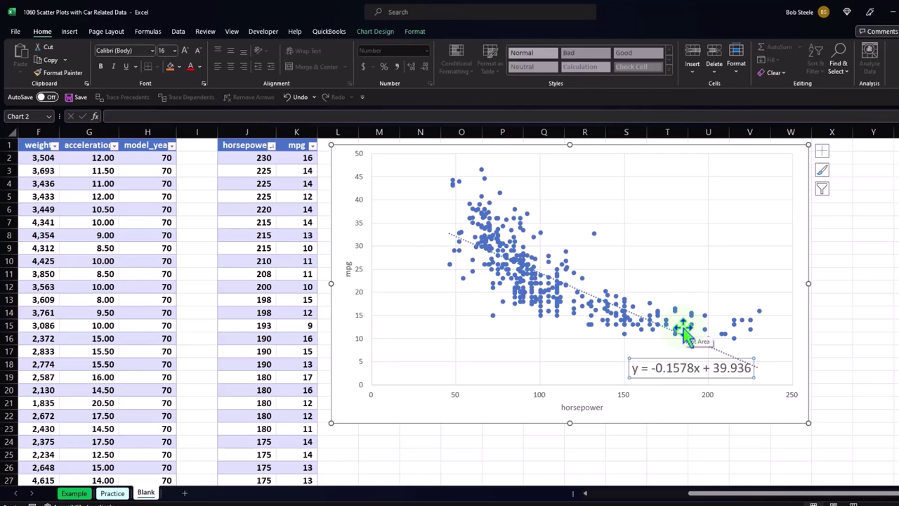
Open the trendline's line formatting, set its colour to standard red, and check the compound type choices
left_click(822, 151)
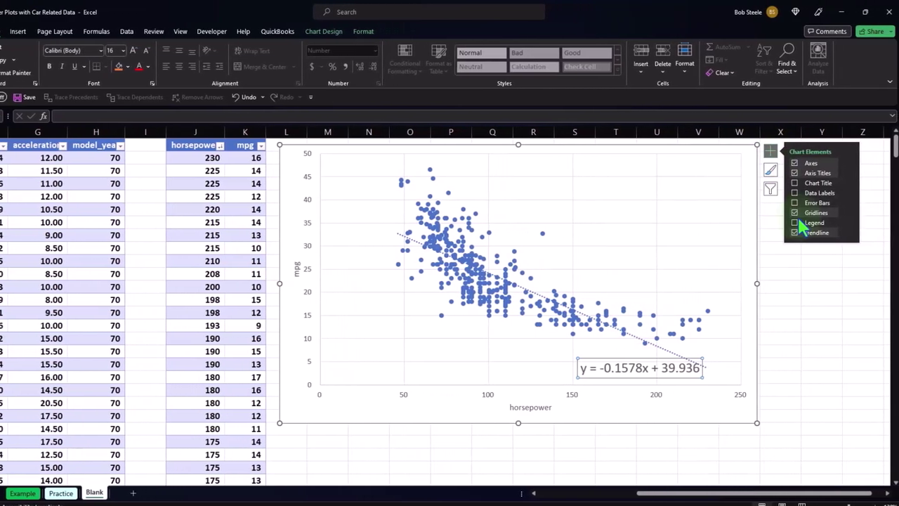
left_click(845, 232)
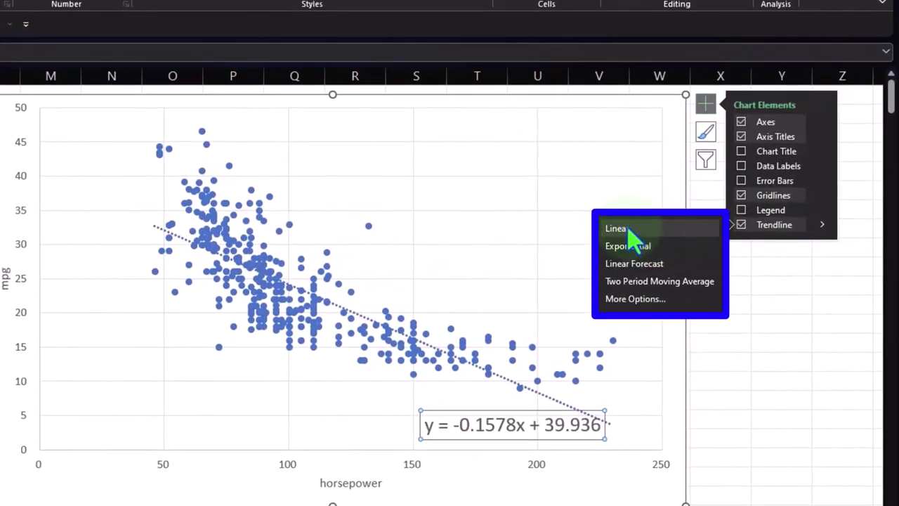
left_click(625, 305)
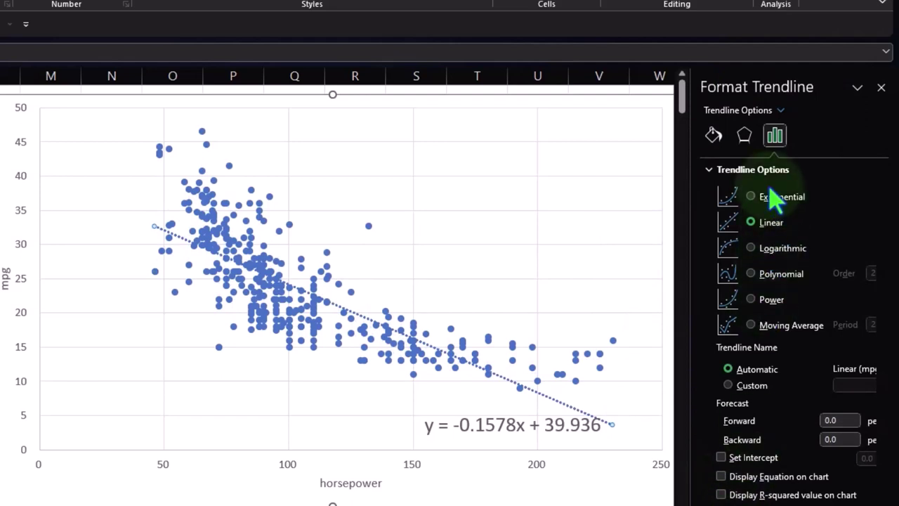
left_click(714, 135)
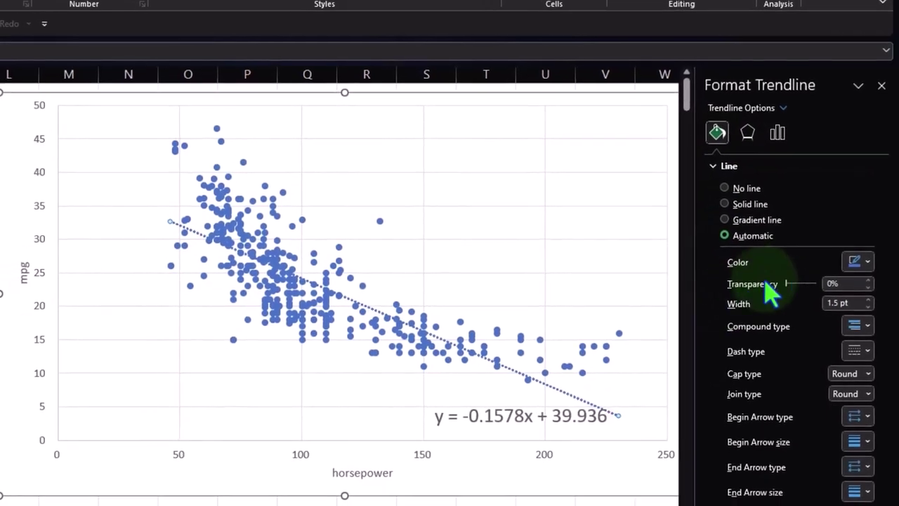
left_click(869, 261)
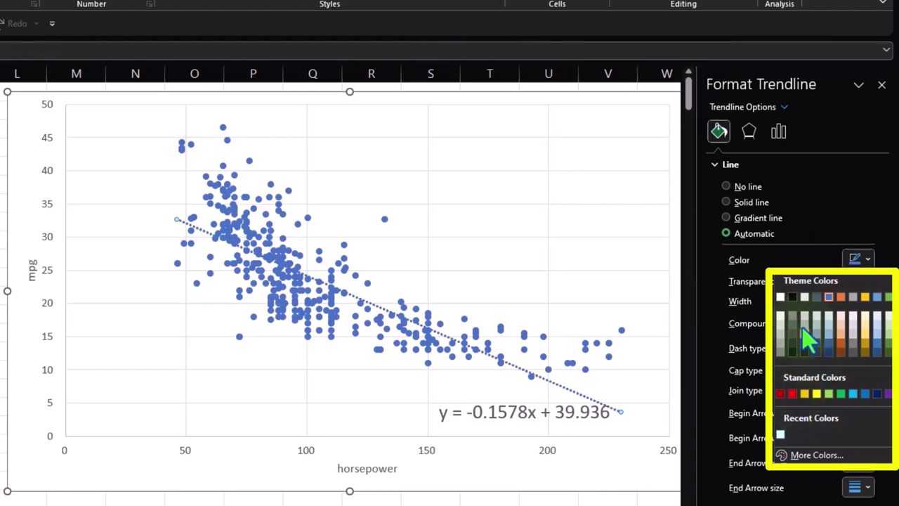
left_click(719, 281)
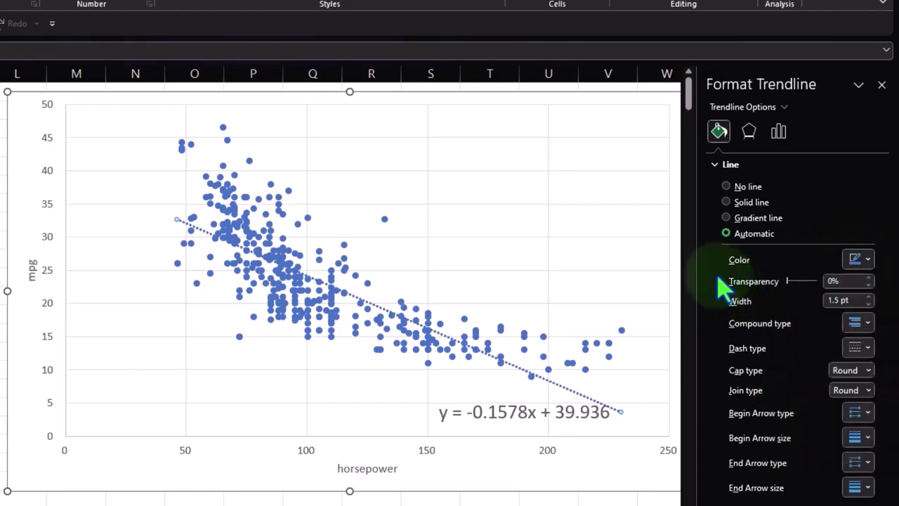
left_click(870, 258)
left_click(791, 394)
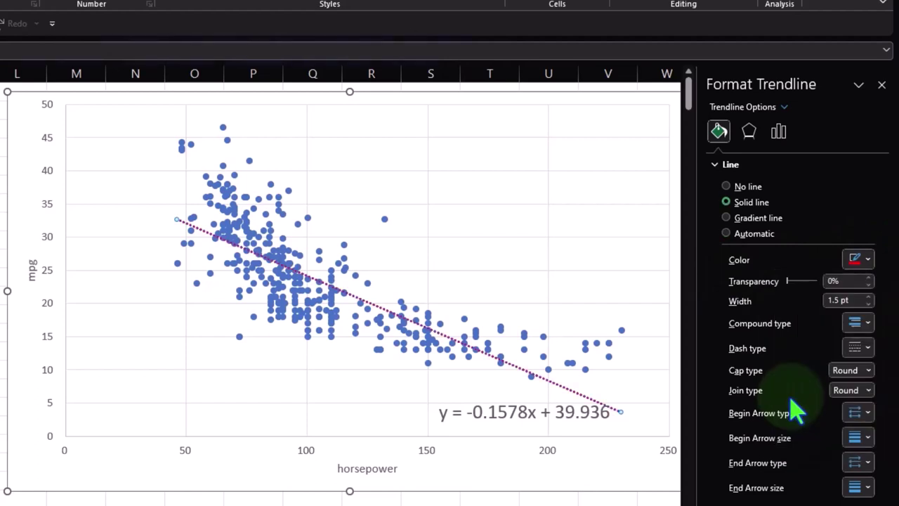
left_click(869, 323)
left_click(871, 321)
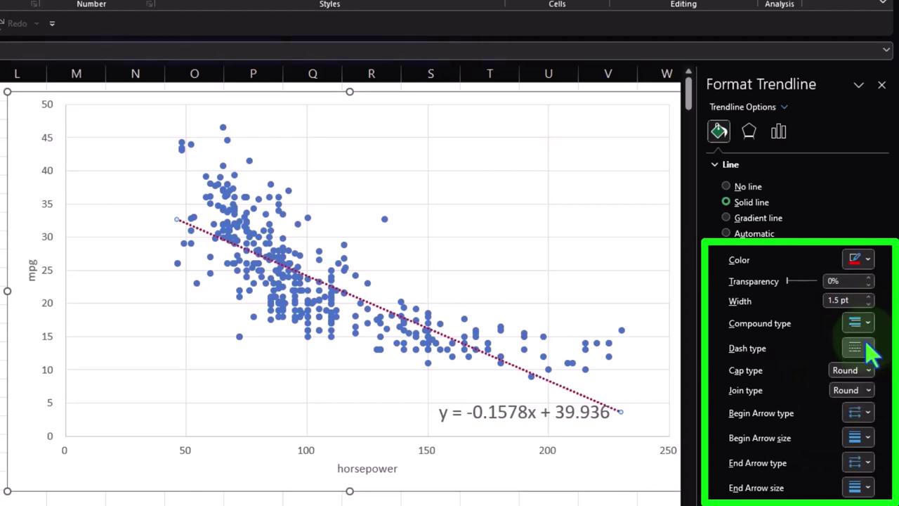
Set the trendline's dash type to a solid line and close its formatting options
left_click(869, 348)
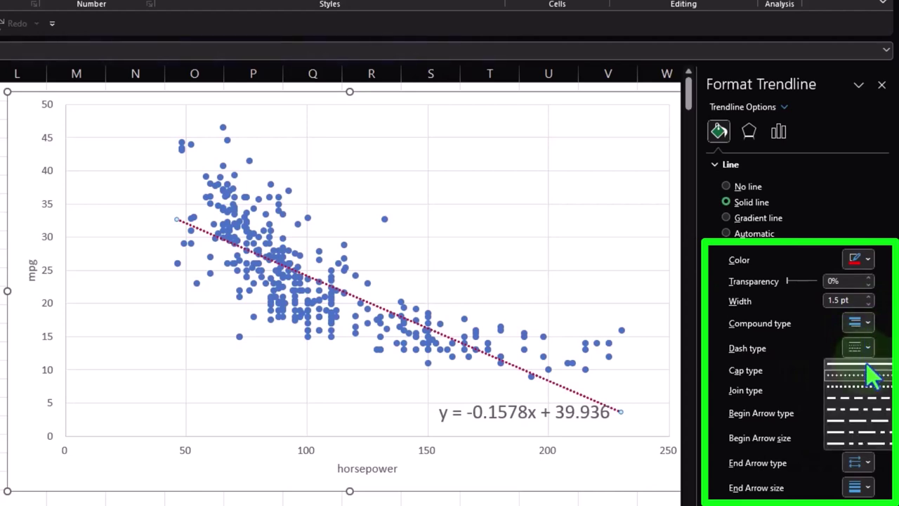
left_click(868, 364)
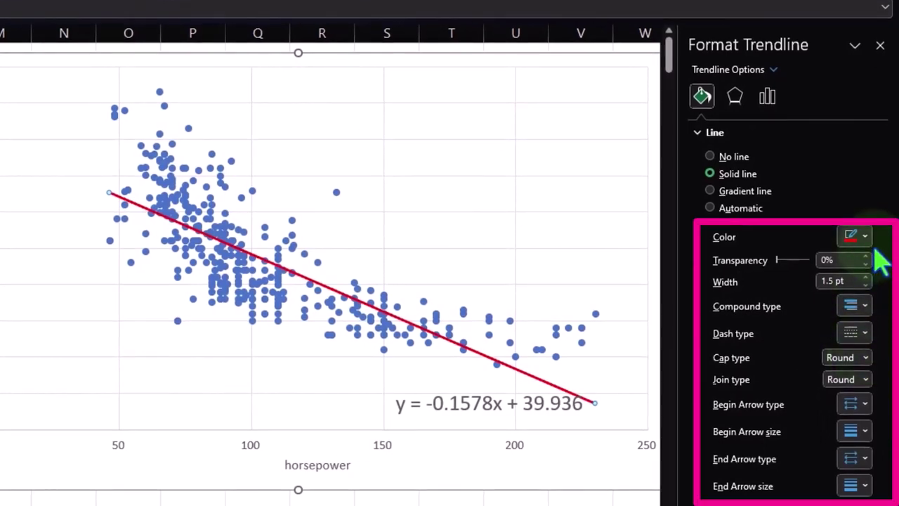
left_click(880, 44)
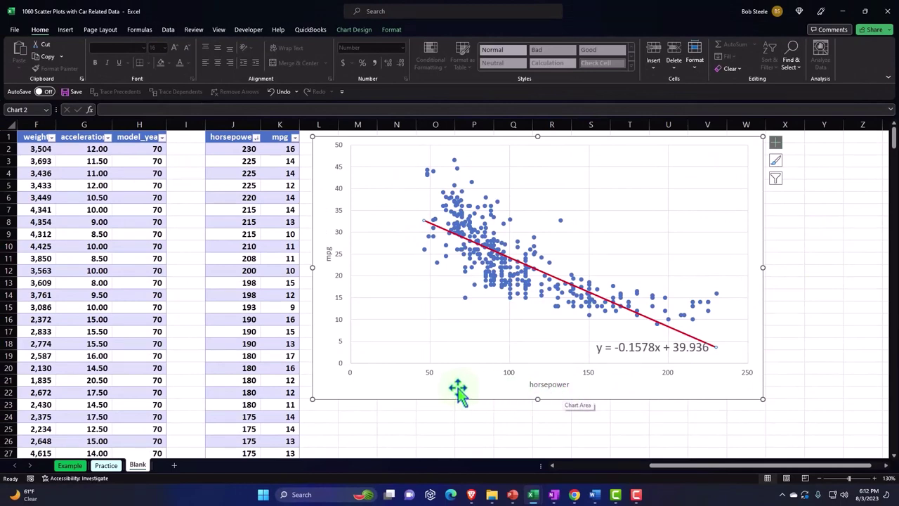
Sort the horsepower/mpg comparison table by horsepower smallest to largest, compare it with the chart points, and sort it back largest to smallest
left_click(256, 137)
left_click(242, 156)
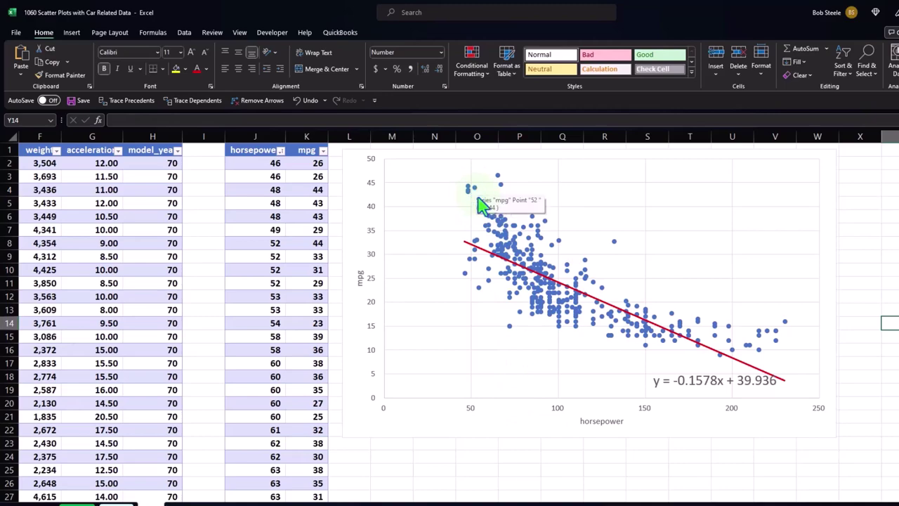
mouse_move(543, 253)
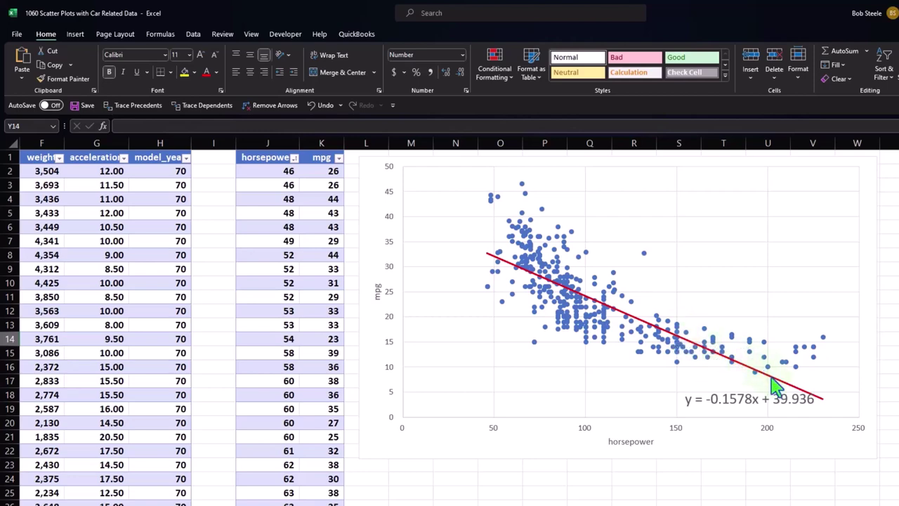
left_click(294, 158)
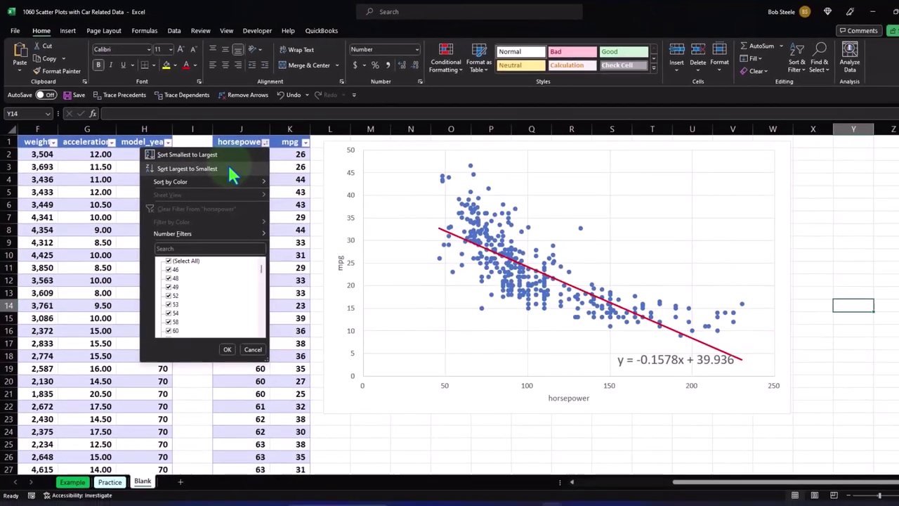
left_click(246, 180)
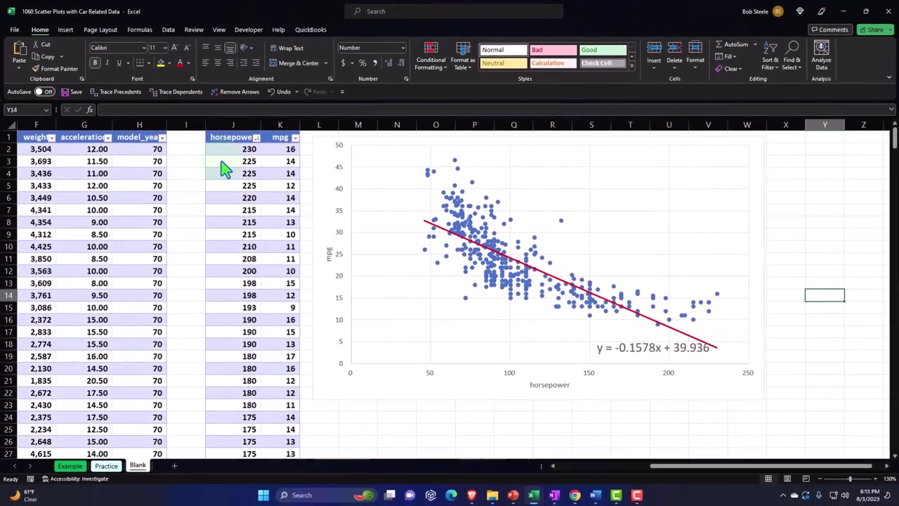
Examine the high-horsepower points against the trendline in the scatter chart, and deselect the chart
left_click(716, 295)
left_click(717, 299)
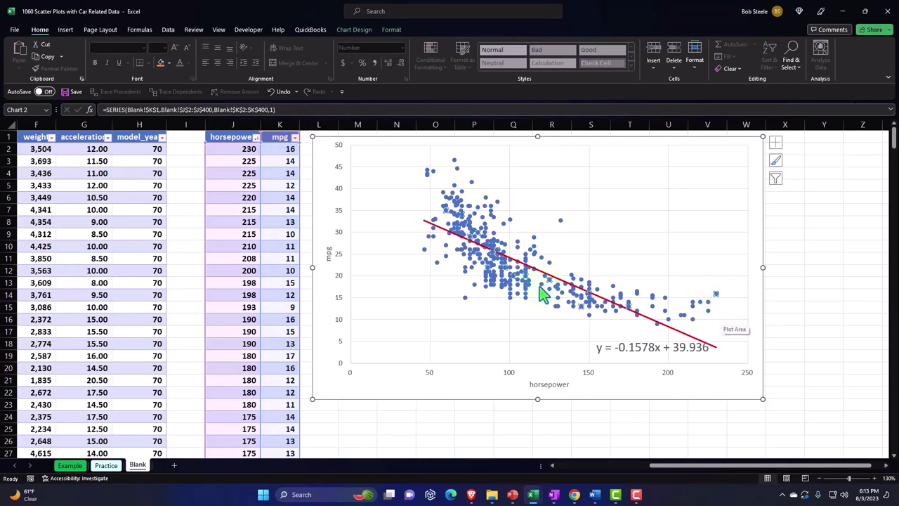
left_click(695, 320)
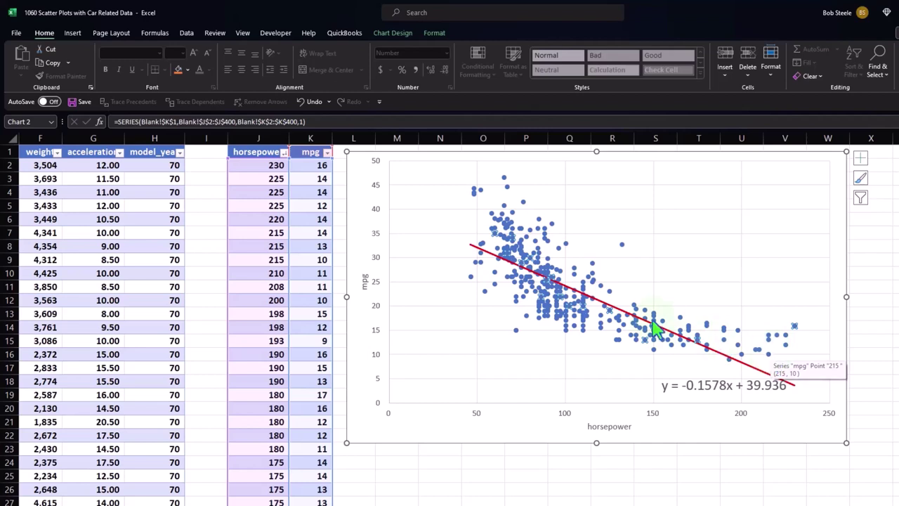
mouse_move(495, 221)
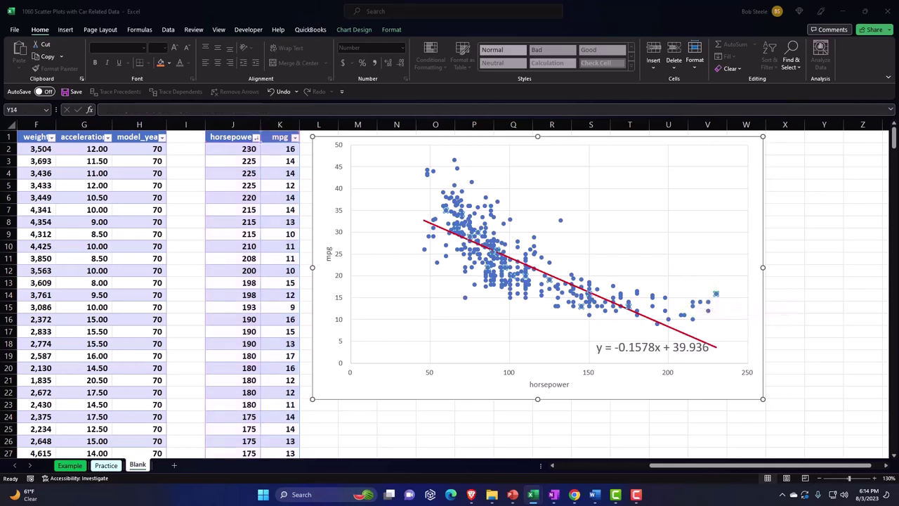
left_click(824, 295)
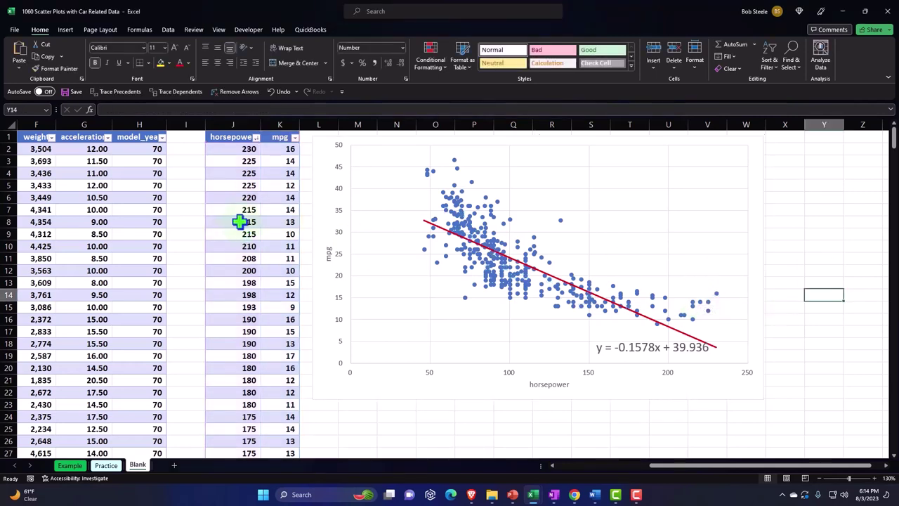
Return to the main car table, try selecting its entire horsepower and mpg columns together, and check how far down the selection reaches
key("Left")
key("Left")
key("Left")
key("Left")
key("Left")
key("Left")
key("Left")
key("Left")
key("Left")
key("Left")
key("Left")
key("Left")
key("Left")
key("Left")
key("Left")
key("Left")
key("Left")
key("Left")
key("Left")
key("Left")
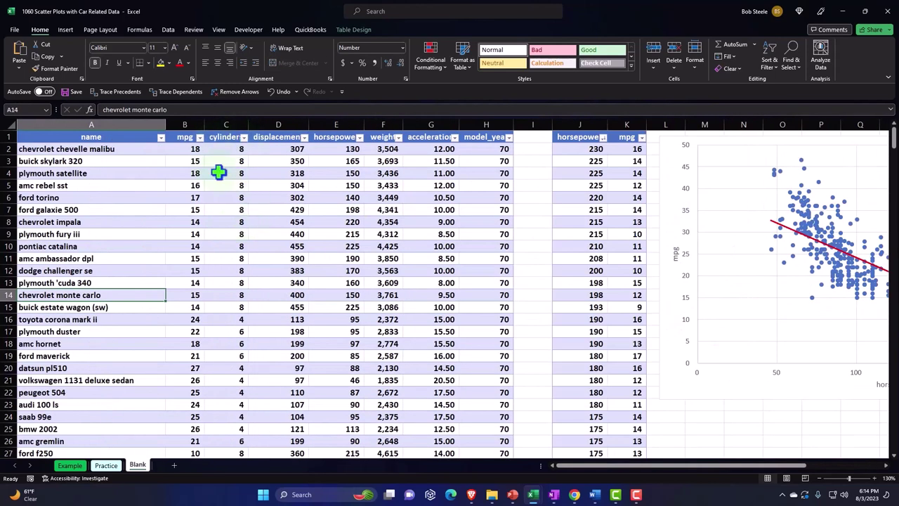
left_click(330, 126)
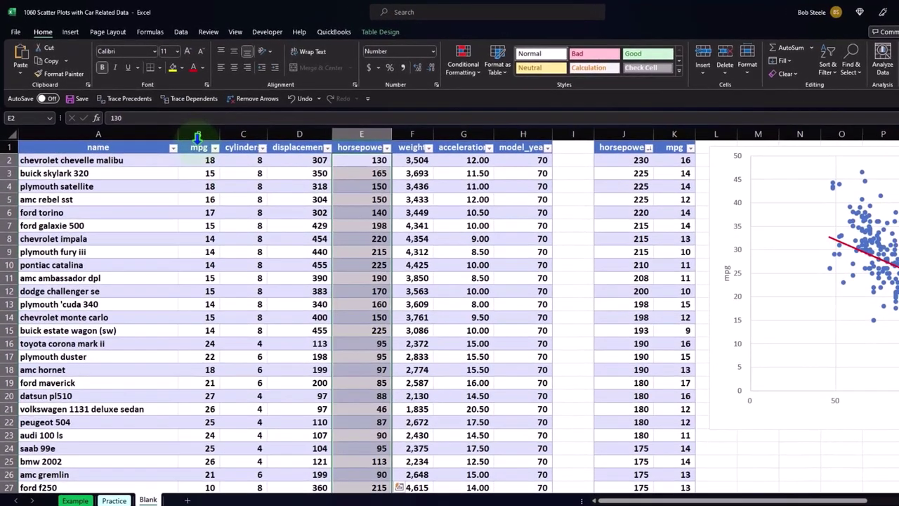
left_click(198, 137, "ctrl")
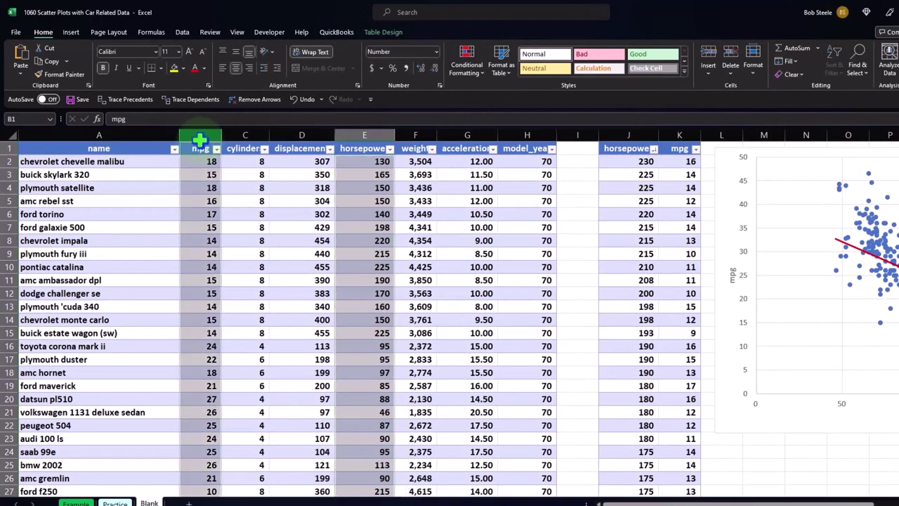
scroll(246, 252, "down", 20)
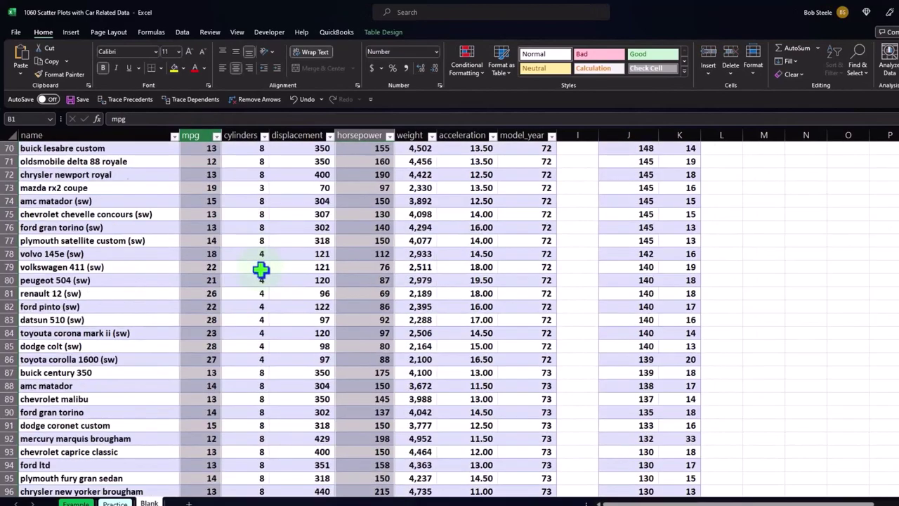
scroll(260, 269, "down", 20)
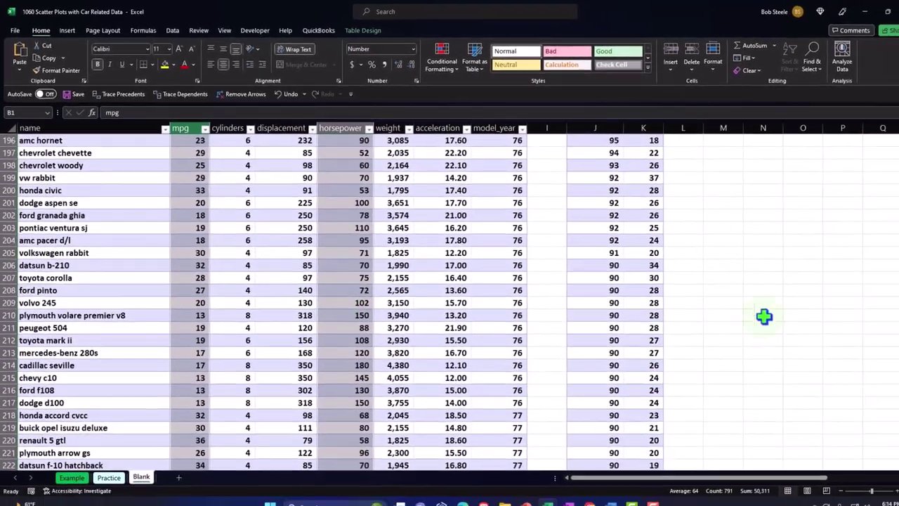
scroll(764, 316, "down", 20)
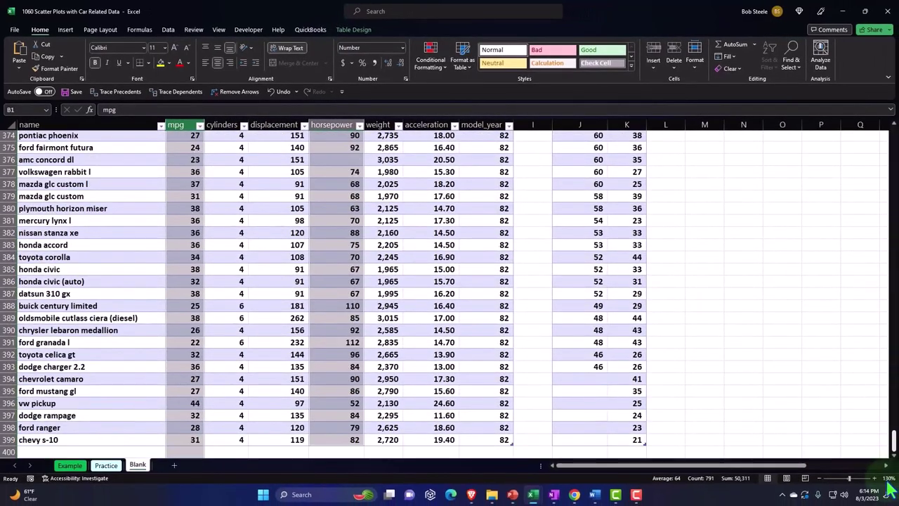
scroll(562, 404, "down", 3)
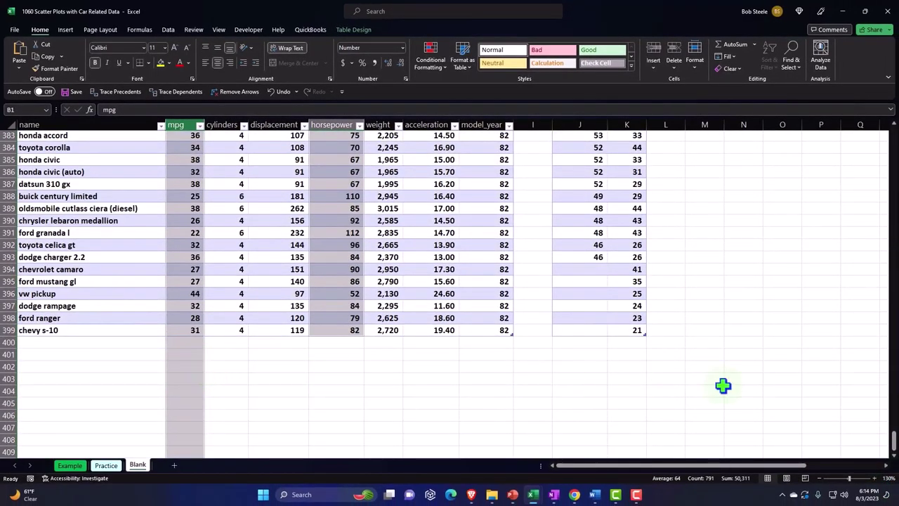
left_click_drag(893, 441, 888, 135)
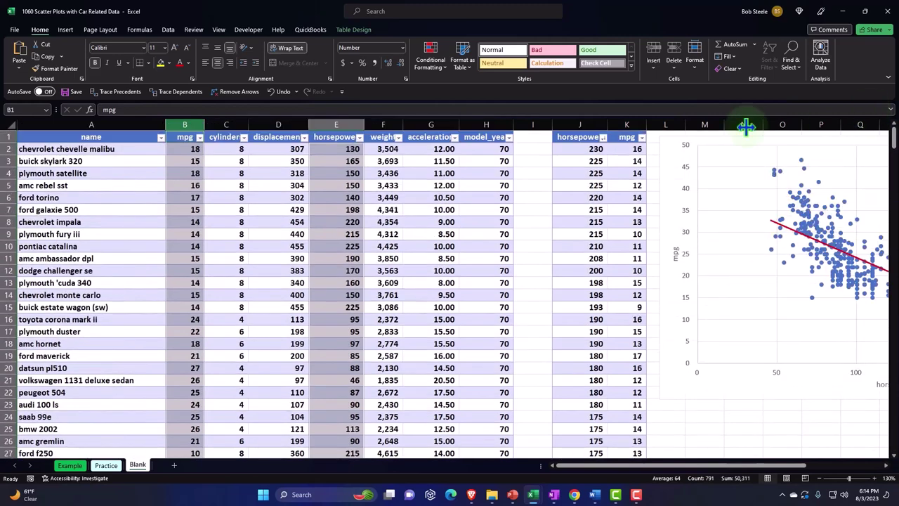
Try selecting the horsepower data E1:E399 together with the mpg data B1:B399 in the main table, and clear the selection
left_click(336, 173)
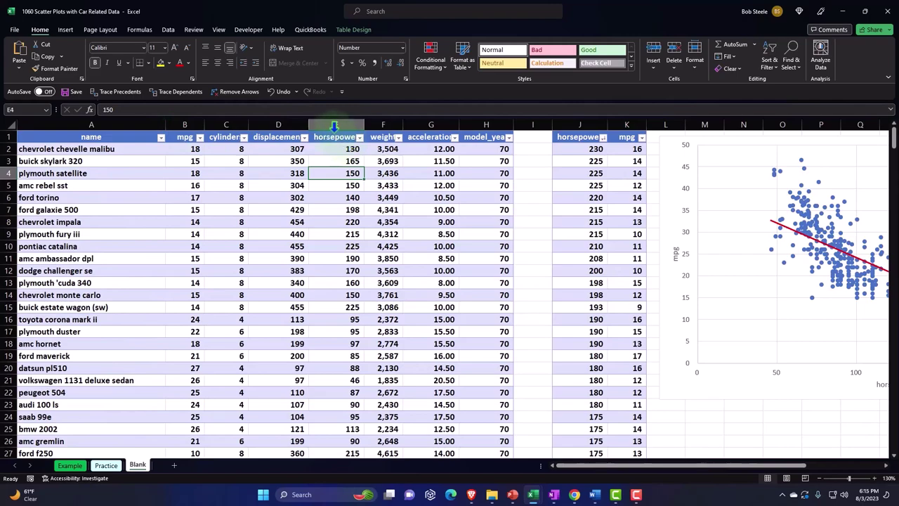
key("ctrl+a")
key("ctrl+a")
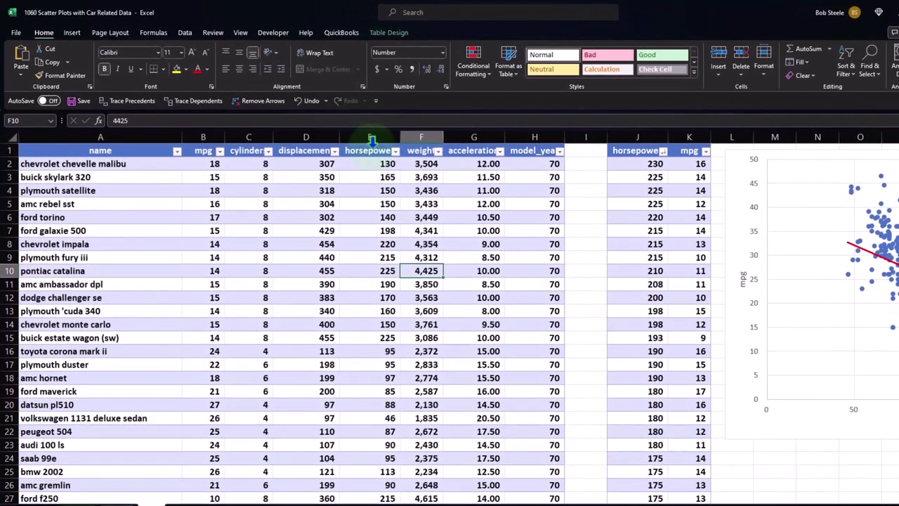
left_click_drag(372, 150, 377, 474)
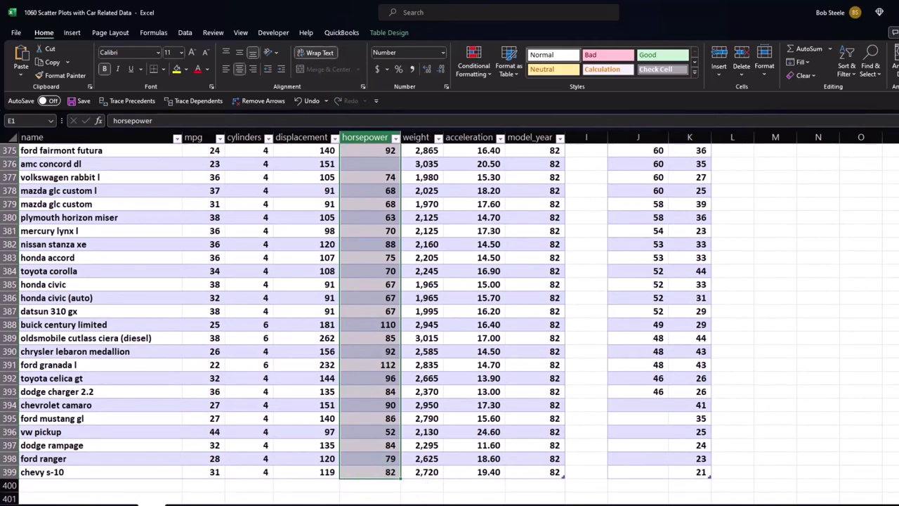
scroll(329, 183, "up", 20)
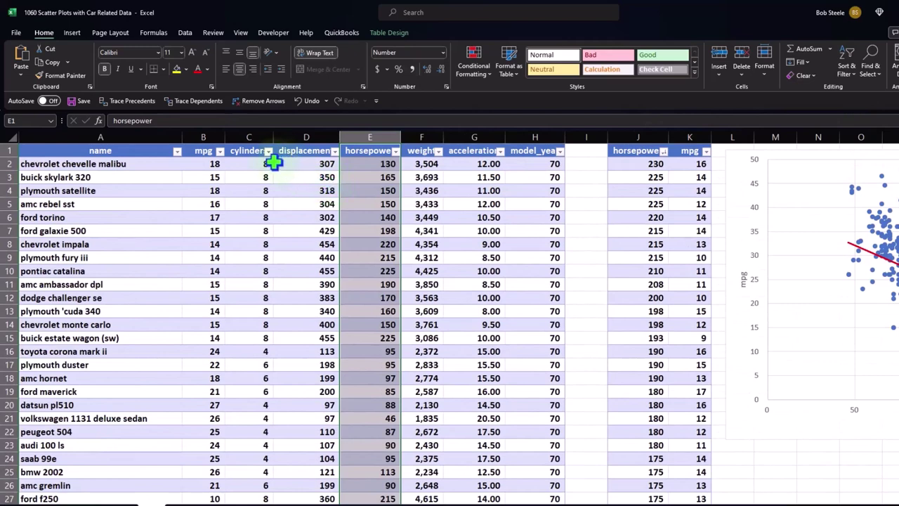
left_click(198, 152, "ctrl")
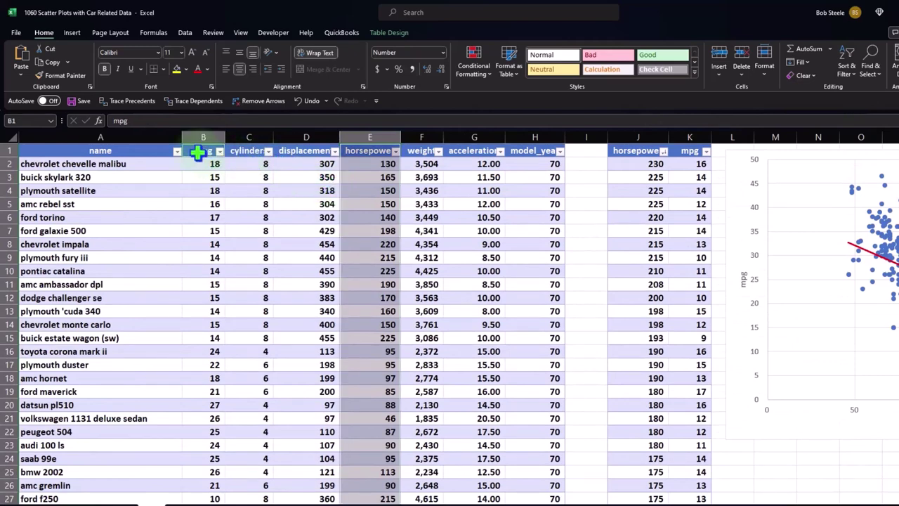
left_click_drag(199, 152, 210, 495)
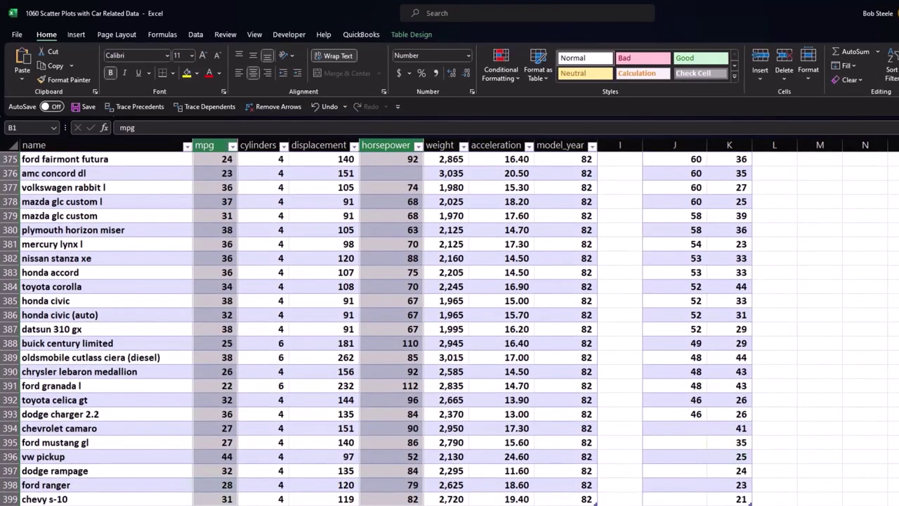
scroll(819, 316, "up", 20)
left_click(493, 186)
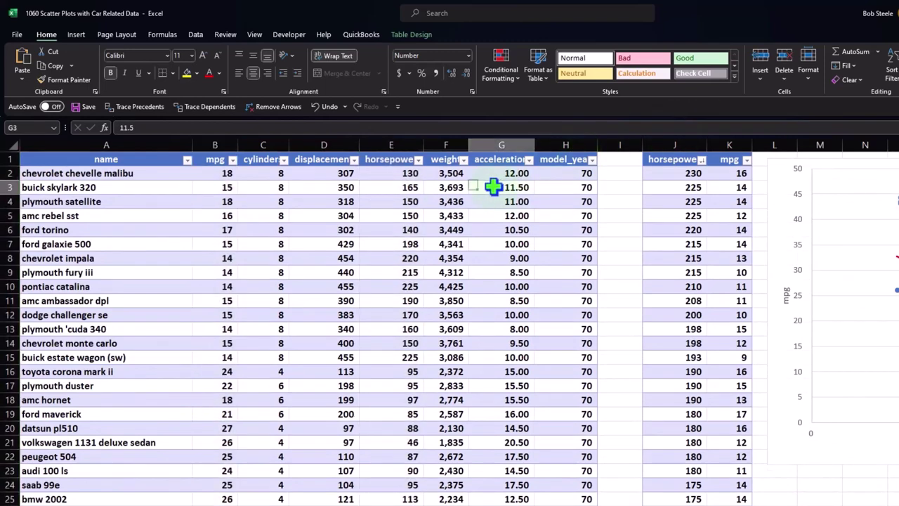
Select the main table's horsepower data from header E1 down through row 399, including the blank cells
left_click(391, 160)
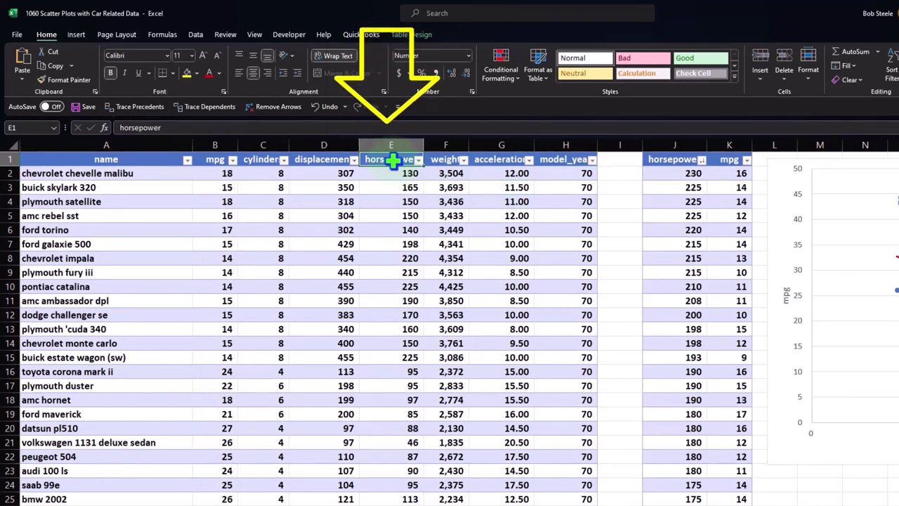
key("ctrl+space")
scroll(391, 160, "down", 2)
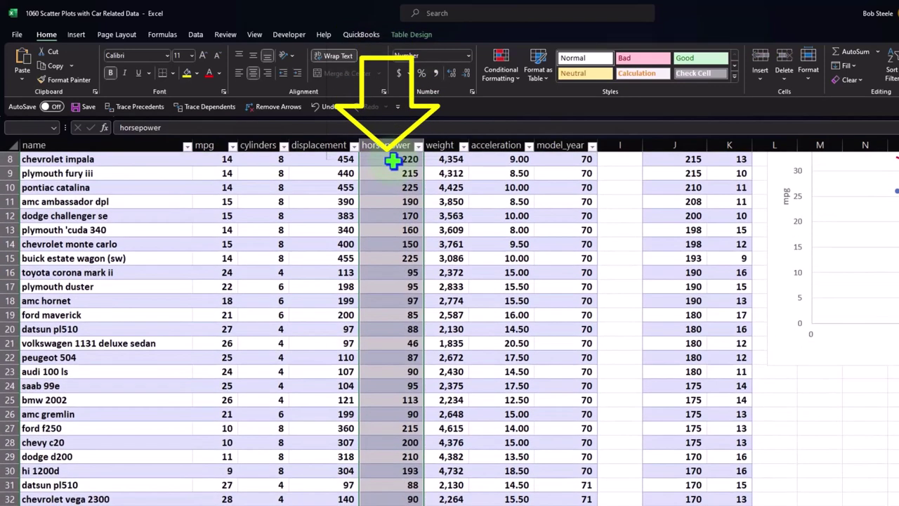
scroll(458, 280, "down", 5)
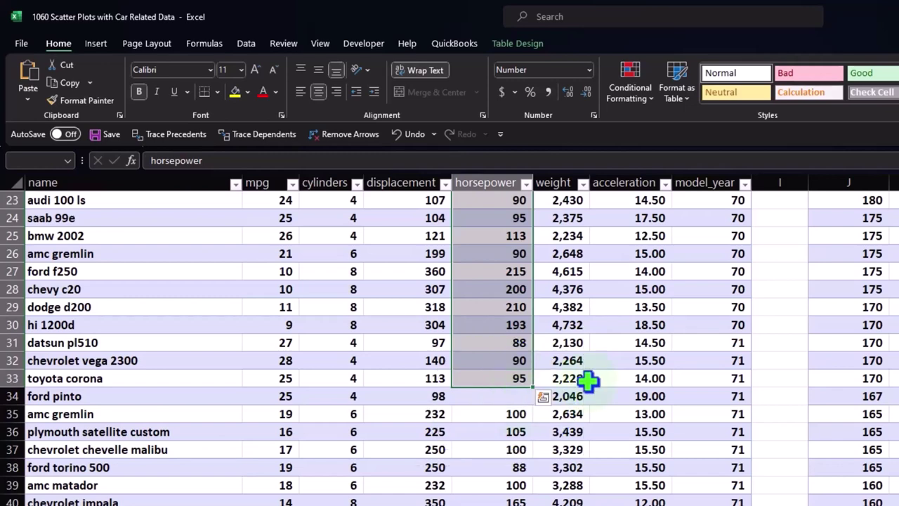
key("ctrl+shift+Down")
key("ctrl+shift+Down")
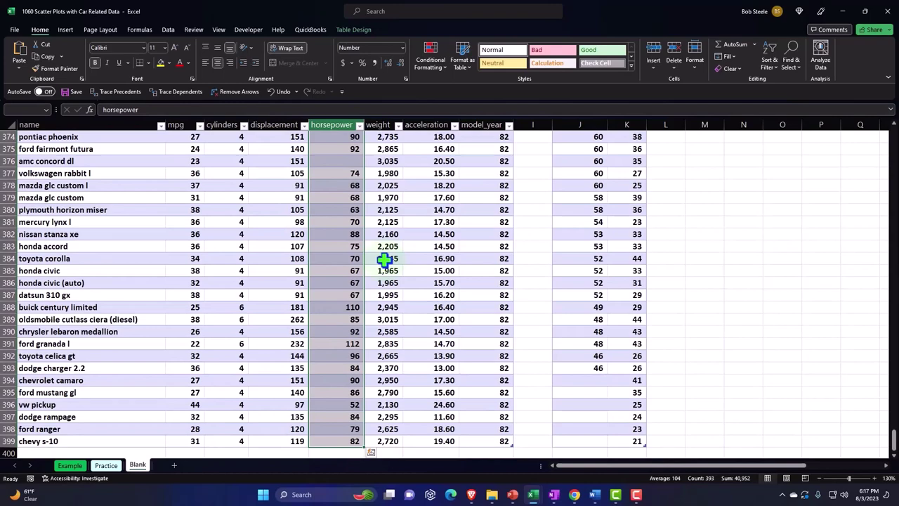
scroll(386, 258, "up", 20)
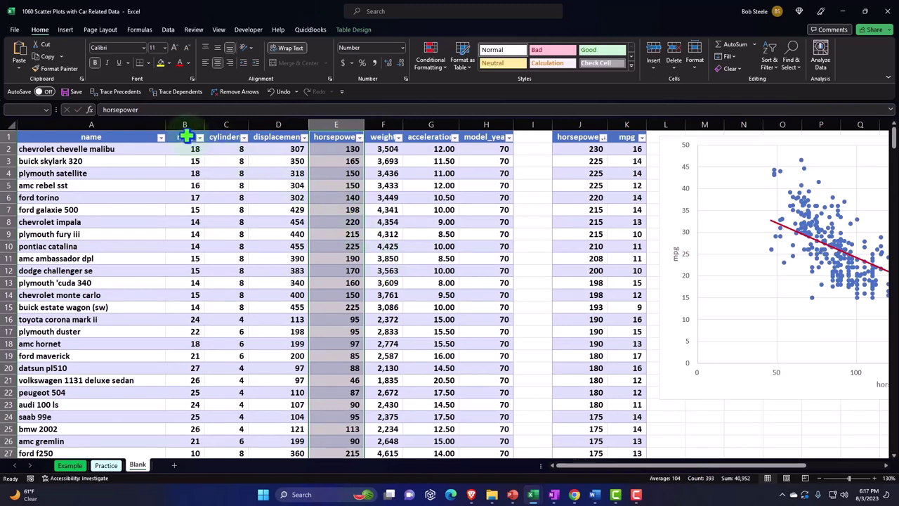
Add the mpg data from header B1 down through row 399 to the existing horsepower selection
left_click(186, 136, "ctrl")
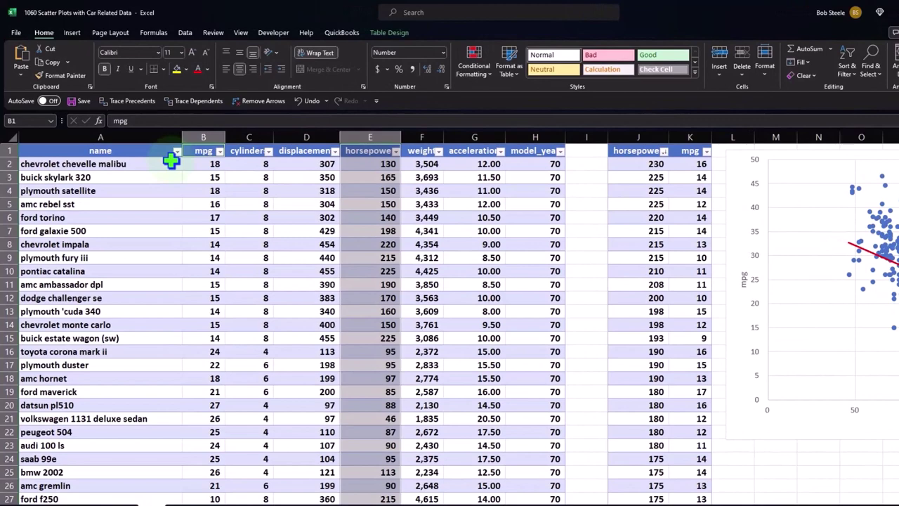
key("ctrl+shift+Down")
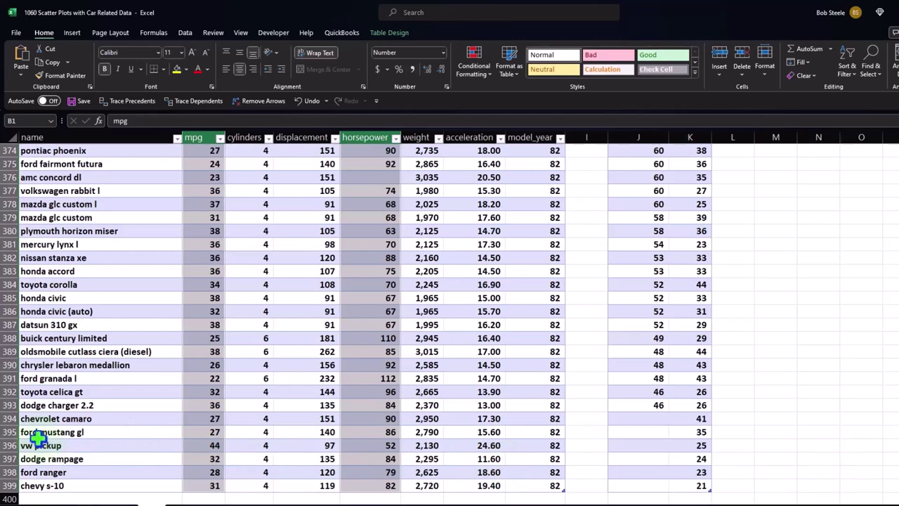
scroll(39, 438, "up", 20)
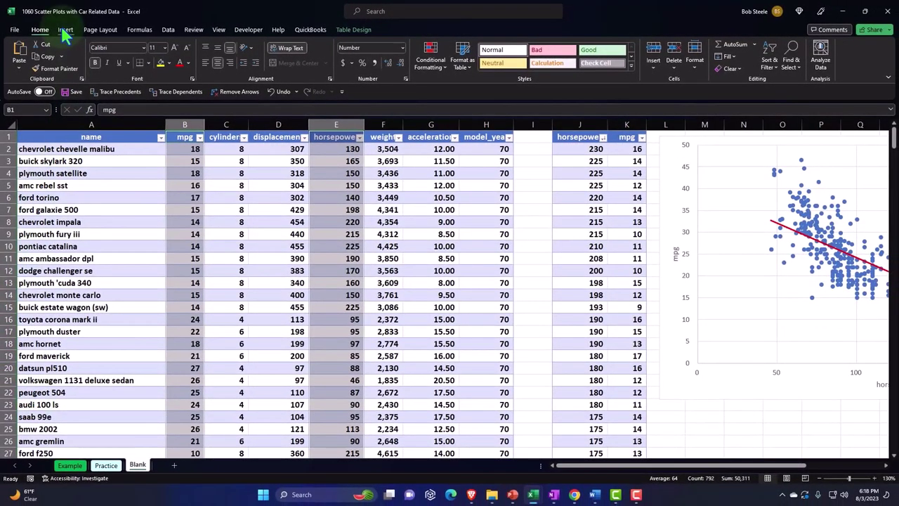
Start inserting a chart from the selected mpg and horsepower data of the main table
left_click(64, 29)
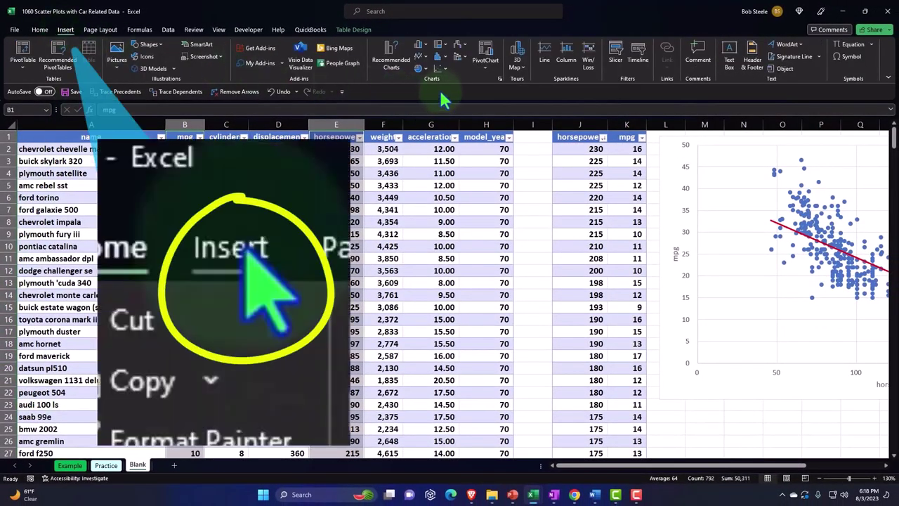
Insert a scatter chart based on the selected mpg and horsepower columns
left_click(424, 58)
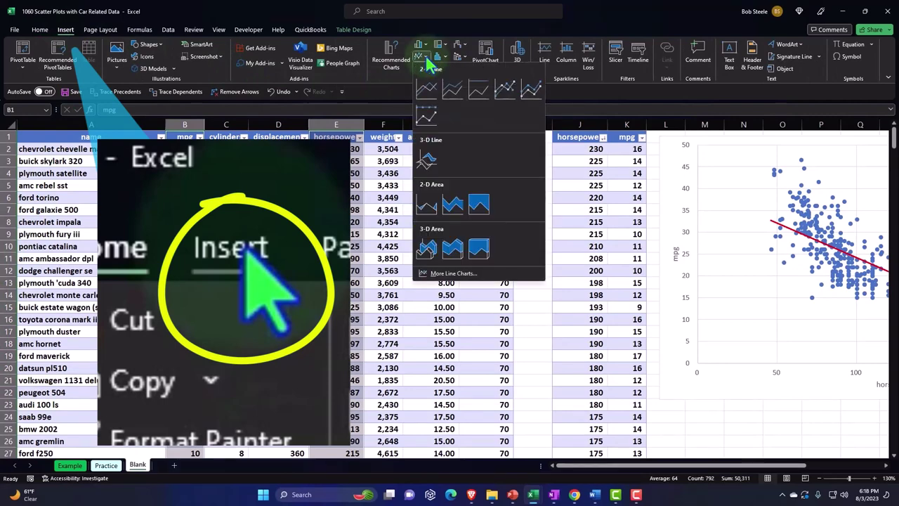
left_click(426, 57)
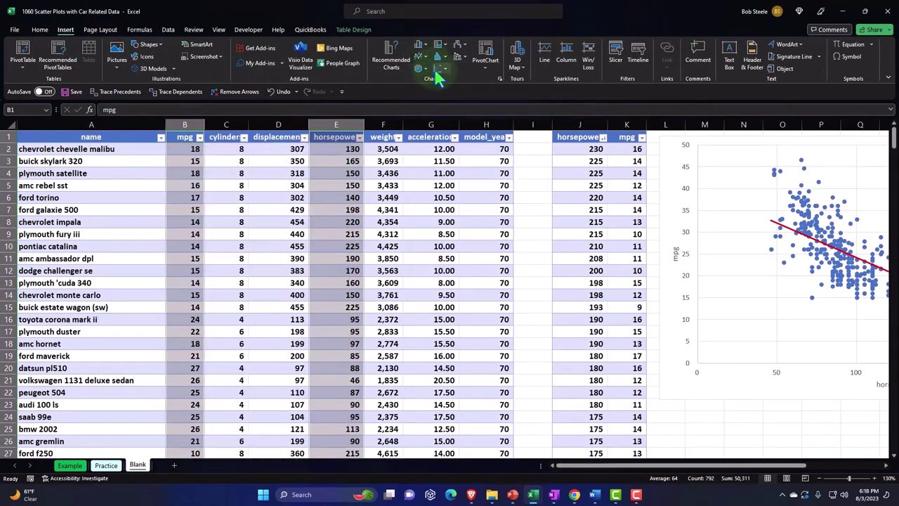
left_click(444, 68)
left_click(447, 97)
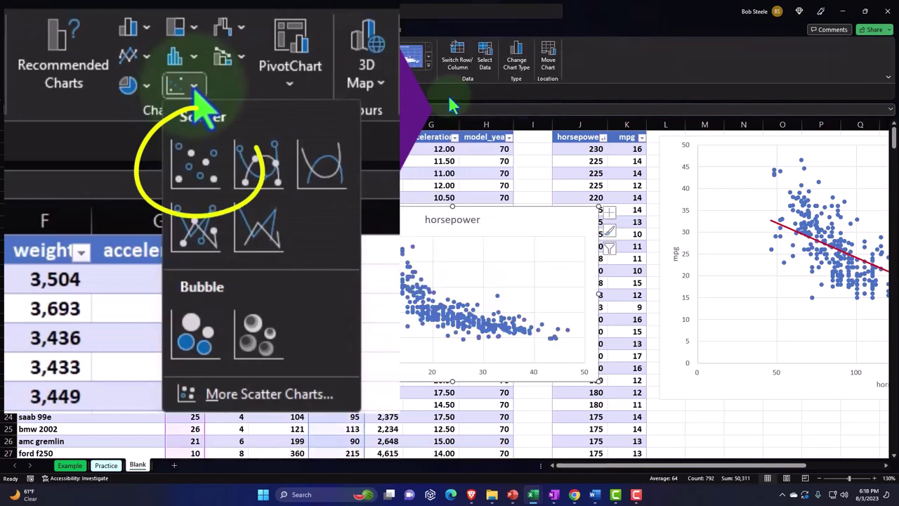
Move the new scatter chart below the existing trendline chart and enlarge it to about the same width
left_click_drag(456, 274, 713, 311)
scroll(716, 316, "right", 4)
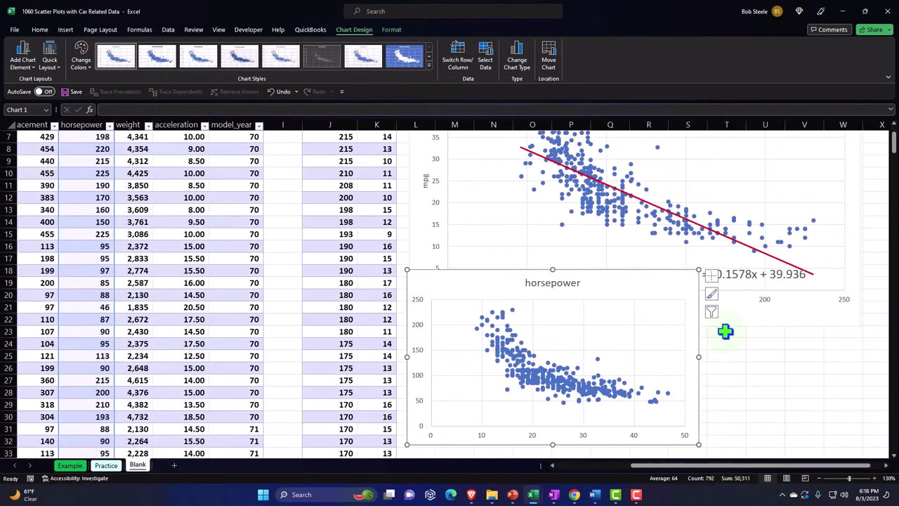
scroll(726, 332, "down", 2)
left_click_drag(421, 210, 426, 291)
scroll(548, 245, "down", 2)
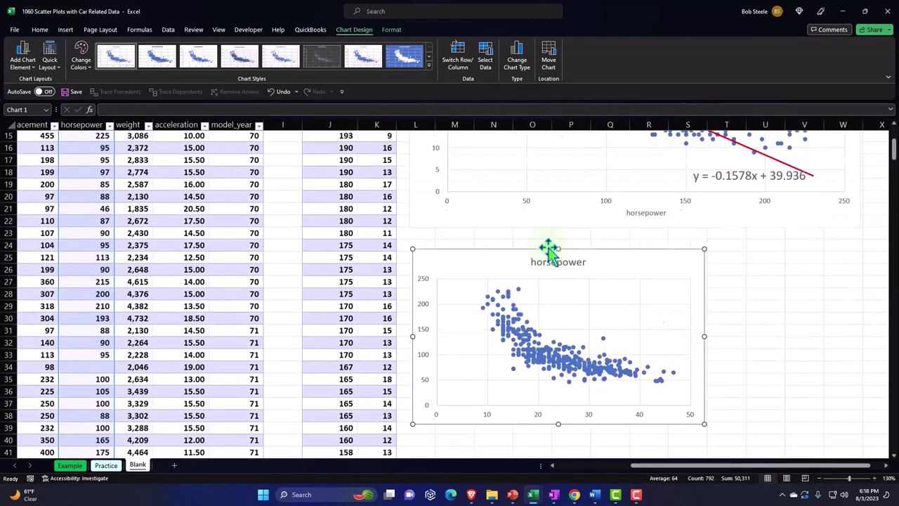
left_click_drag(704, 375, 869, 428)
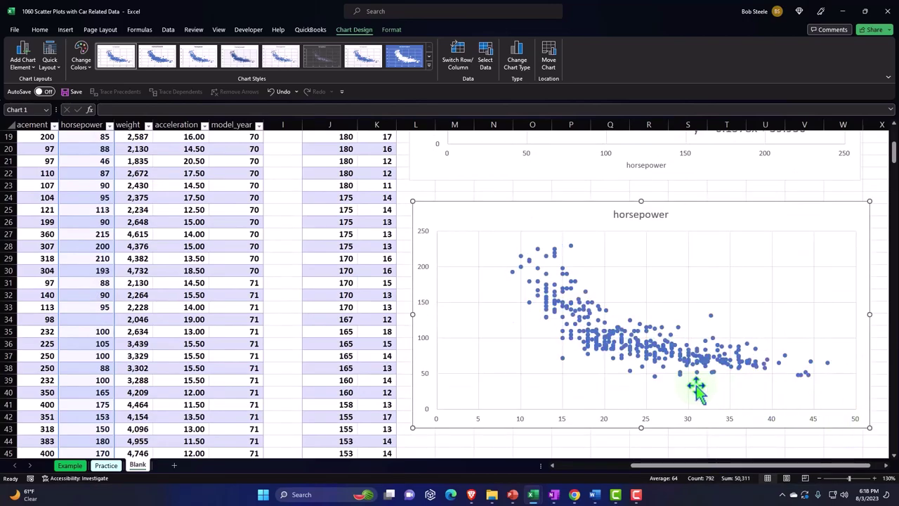
Compare the new scatter chart with the trendline chart above and delete the new chart's title
scroll(696, 390, "up", 6)
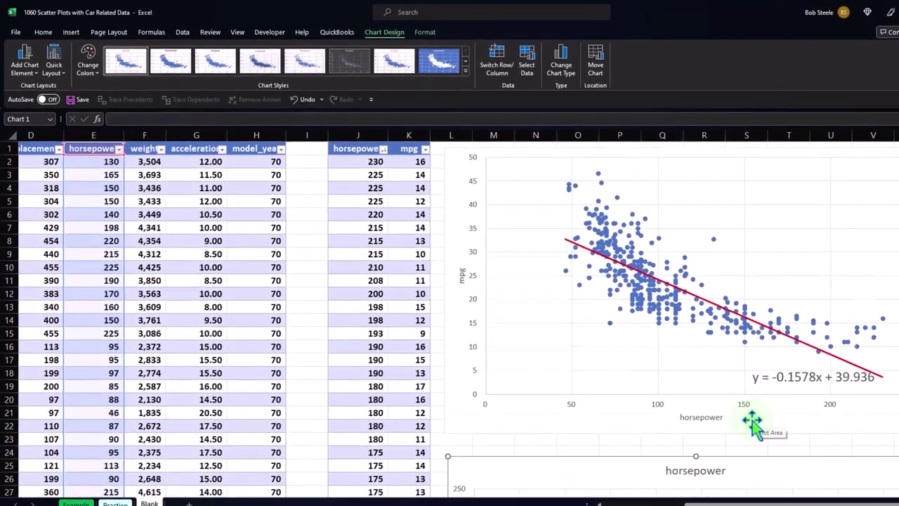
scroll(700, 395, "down", 3)
scroll(752, 425, "down", 2)
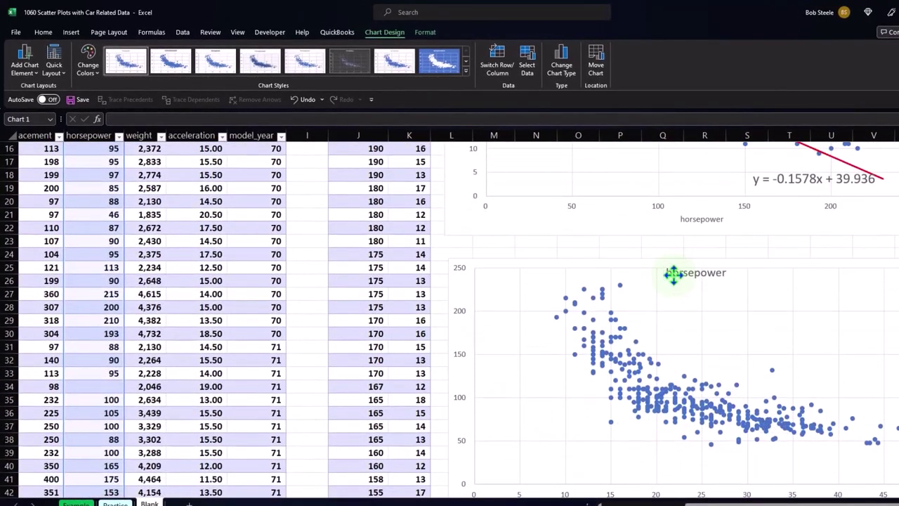
key("Delete")
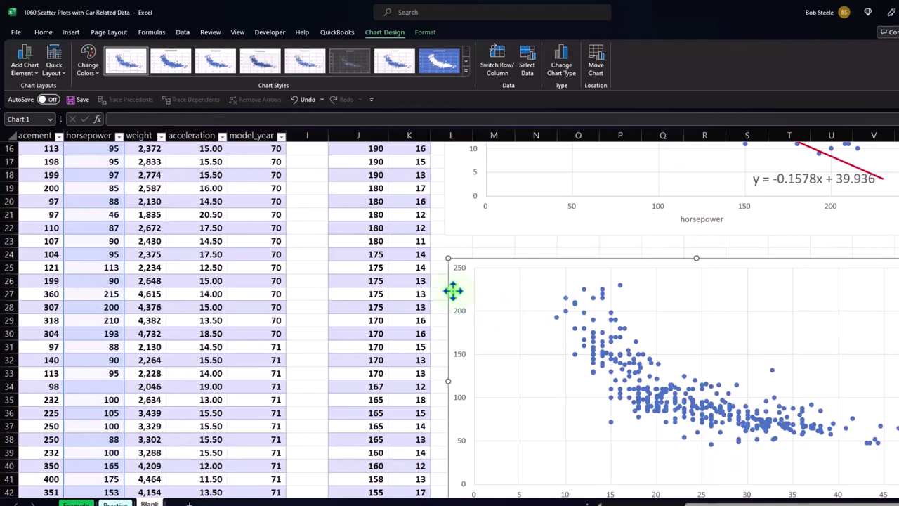
Try to swap the rows and columns of the new scatter chart's source data
scroll(451, 321, "down", 1)
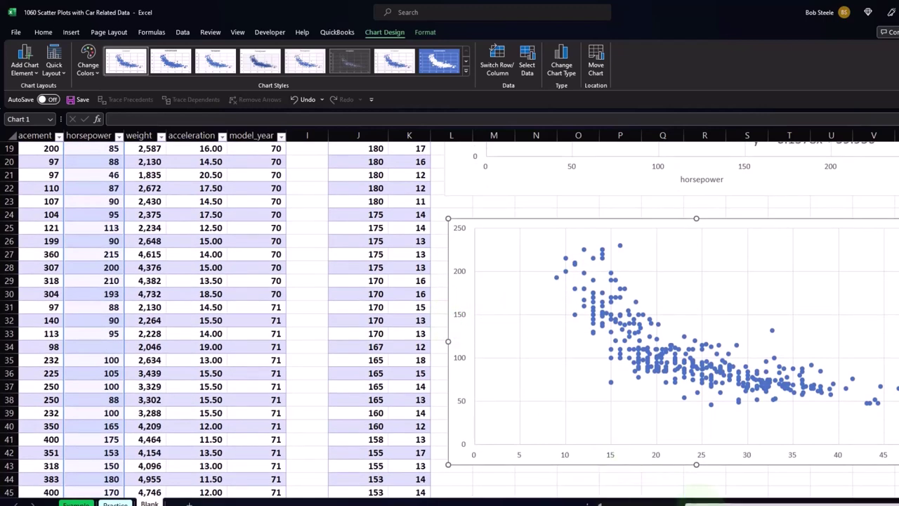
scroll(301, 369, "left", 3)
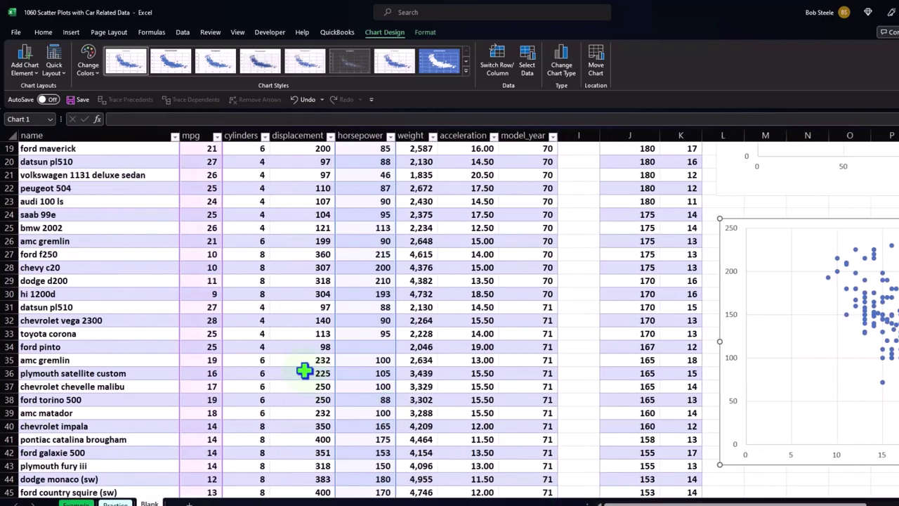
scroll(301, 369, "up", 6)
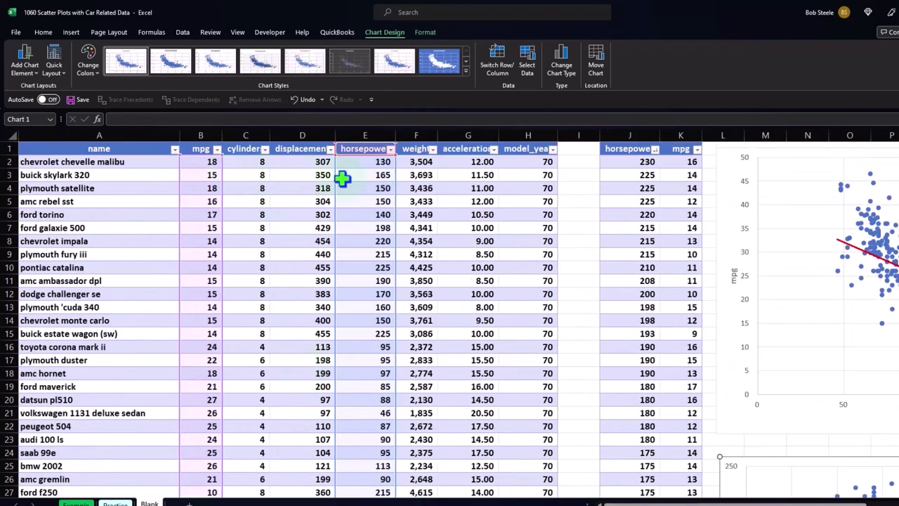
scroll(704, 458, "right", 3)
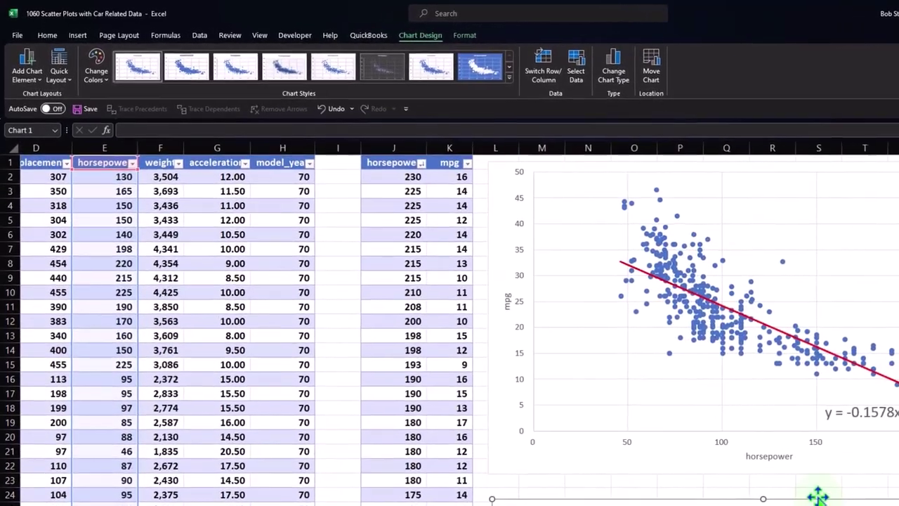
scroll(818, 497, "down", 3)
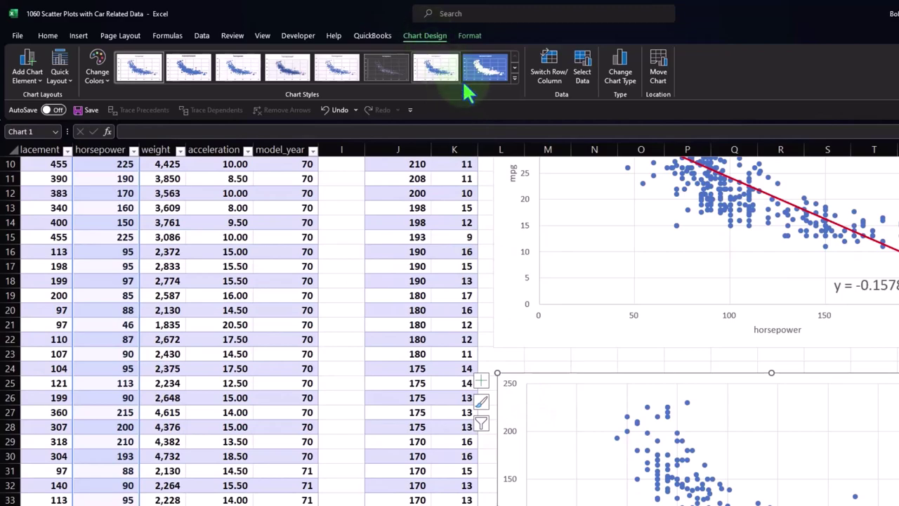
left_click(552, 78)
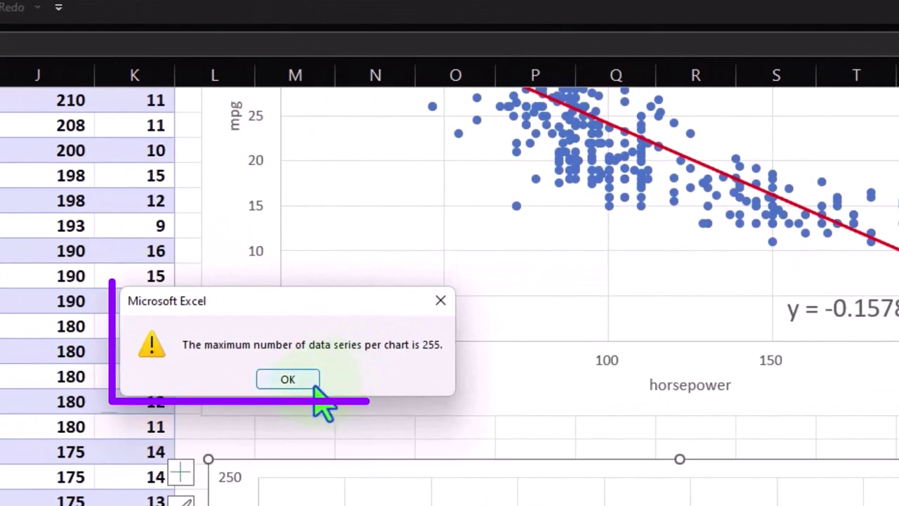
left_click(309, 383)
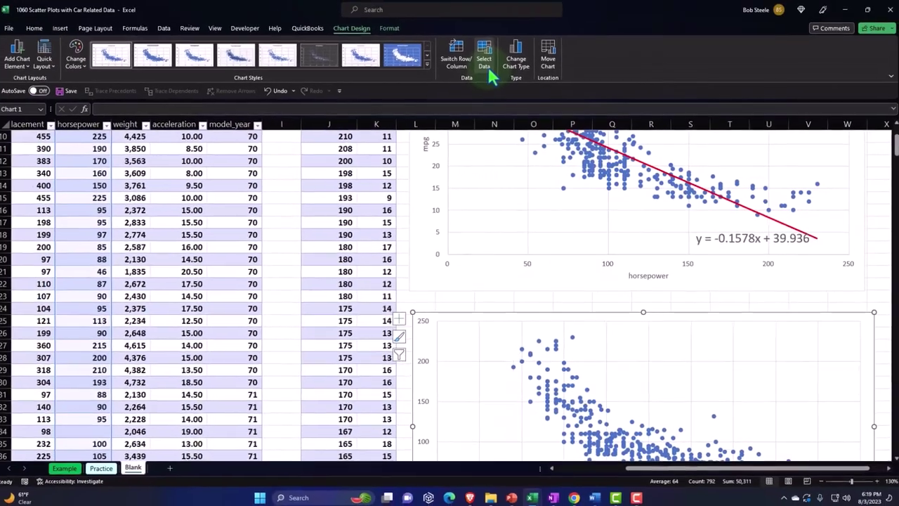
Edit the horsepower series in the new chart's source data and set its X values to =Blank!$E$2:$E$399
left_click(488, 65)
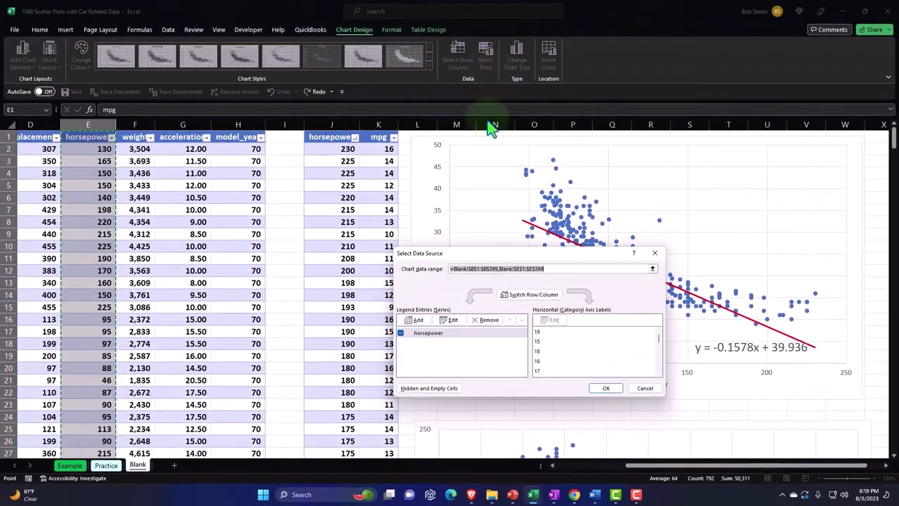
left_click_drag(483, 254, 522, 166)
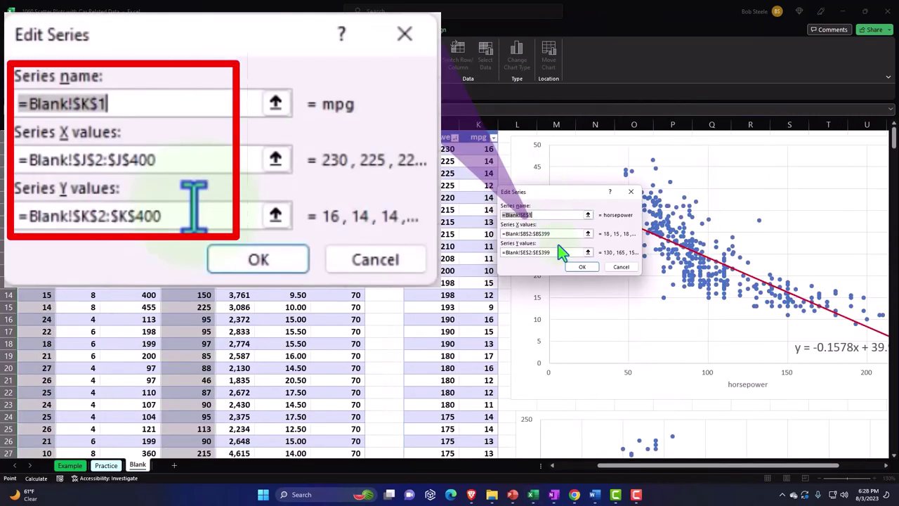
scroll(569, 242, "down", 1)
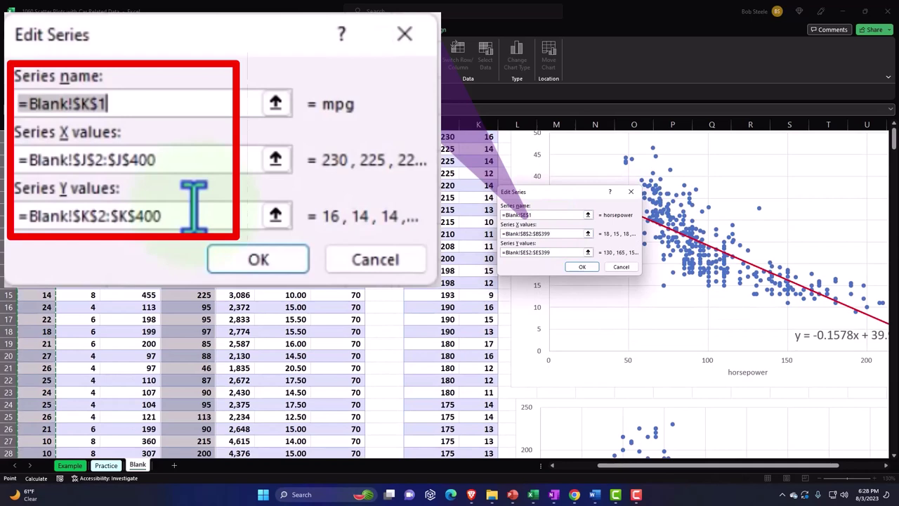
left_click(588, 235)
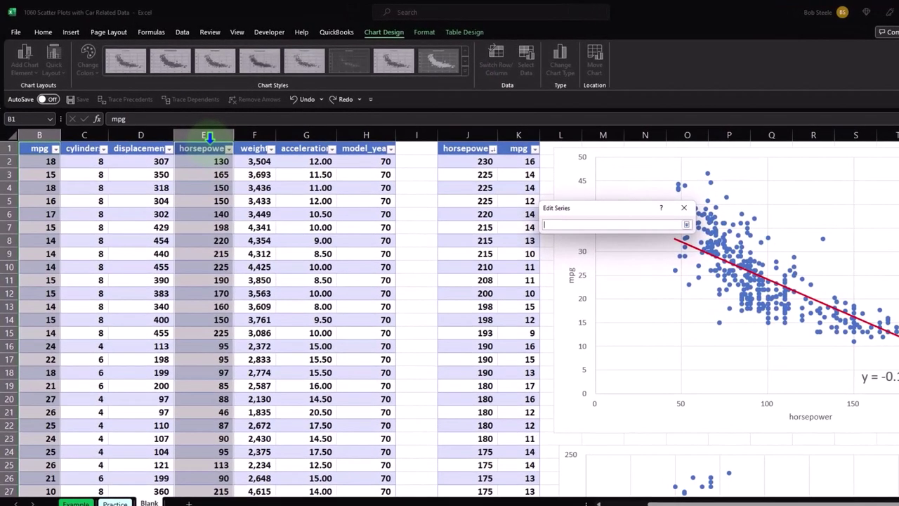
left_click(209, 139)
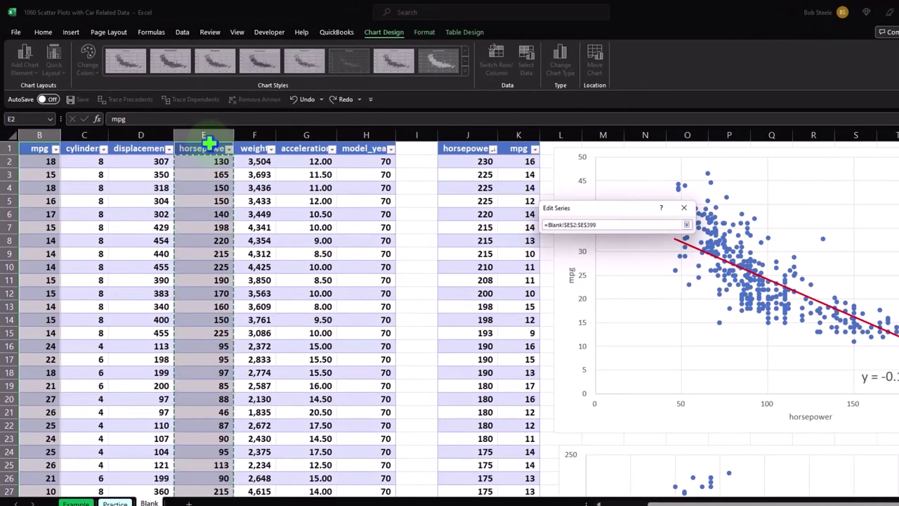
left_click(686, 226)
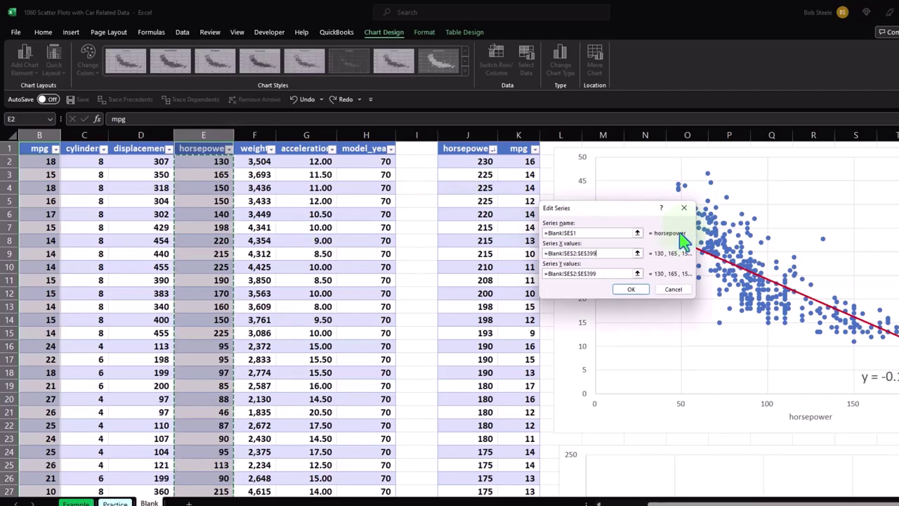
Set the horsepower series' Y values to the mpg data, =Blank!$B$2:$B$399, and apply the changed data source
scroll(603, 276, "down", 1)
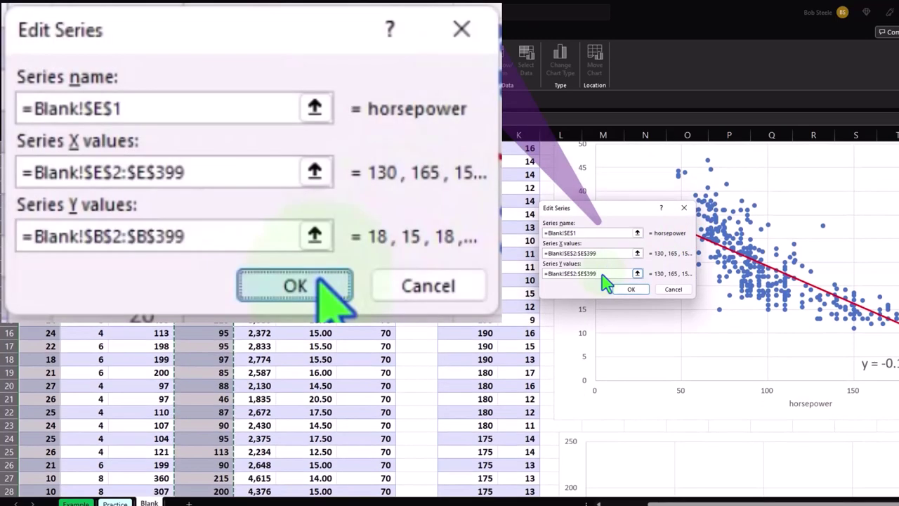
key("BackSpace")
key("BackSpace")
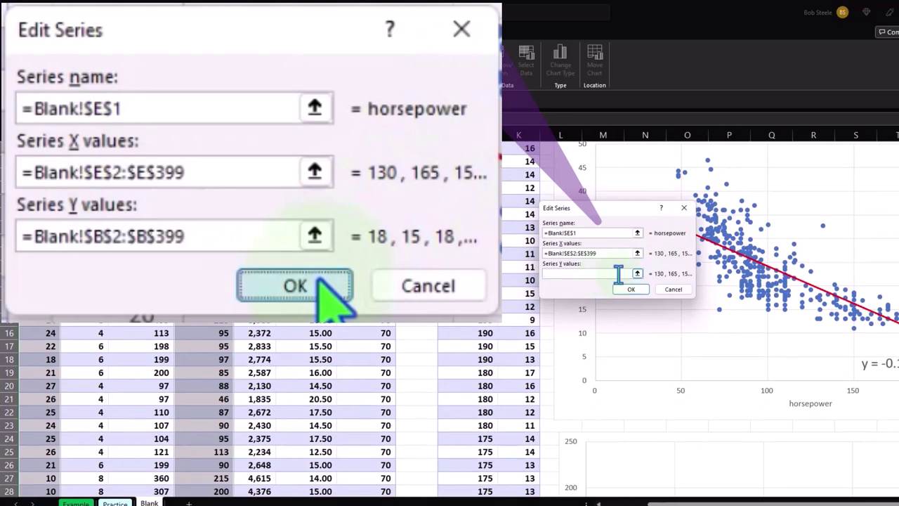
left_click(638, 275)
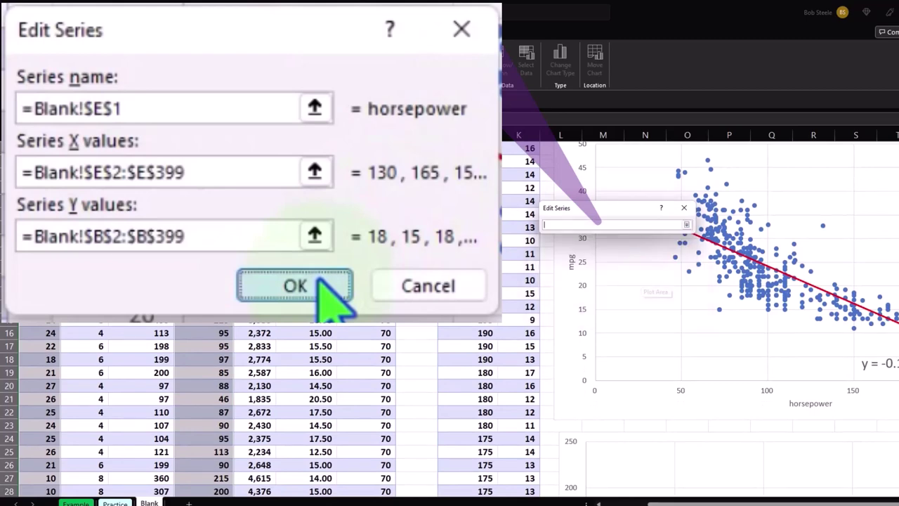
scroll(645, 288, "up", 1)
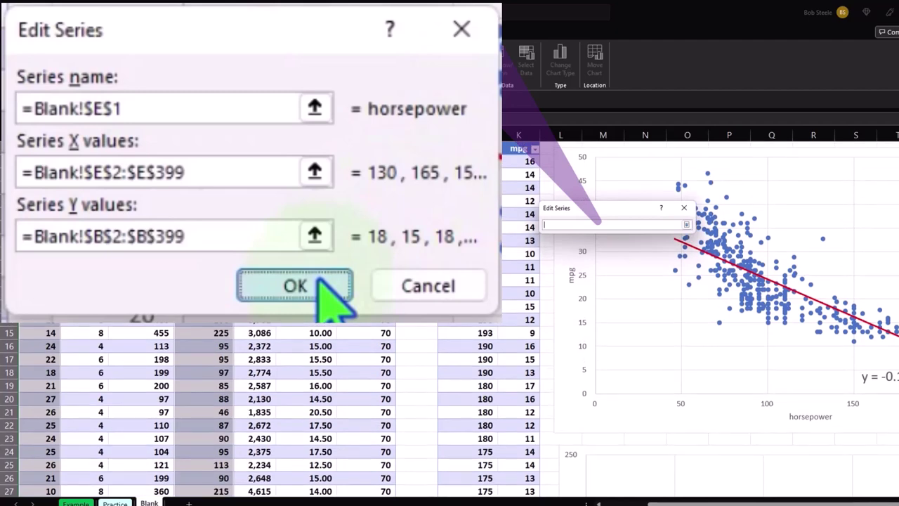
left_click(41, 162)
key("ctrl+shift+Down")
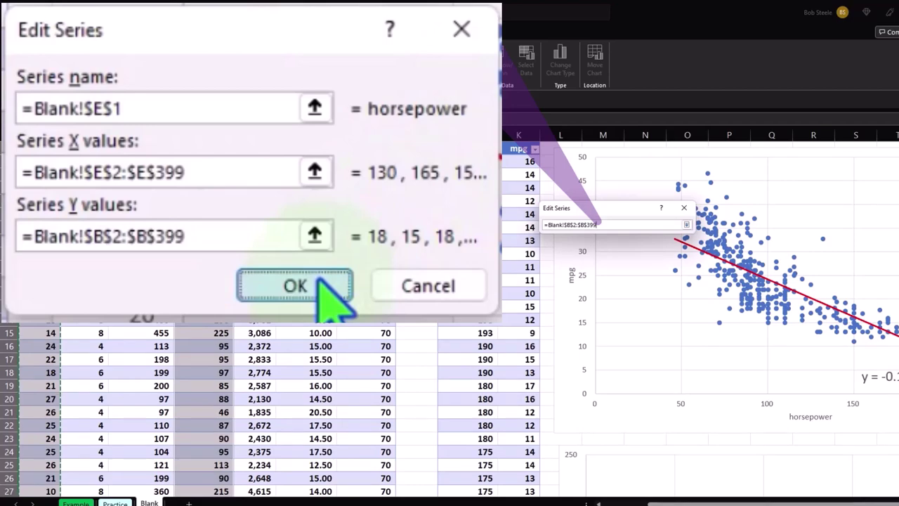
left_click(686, 225)
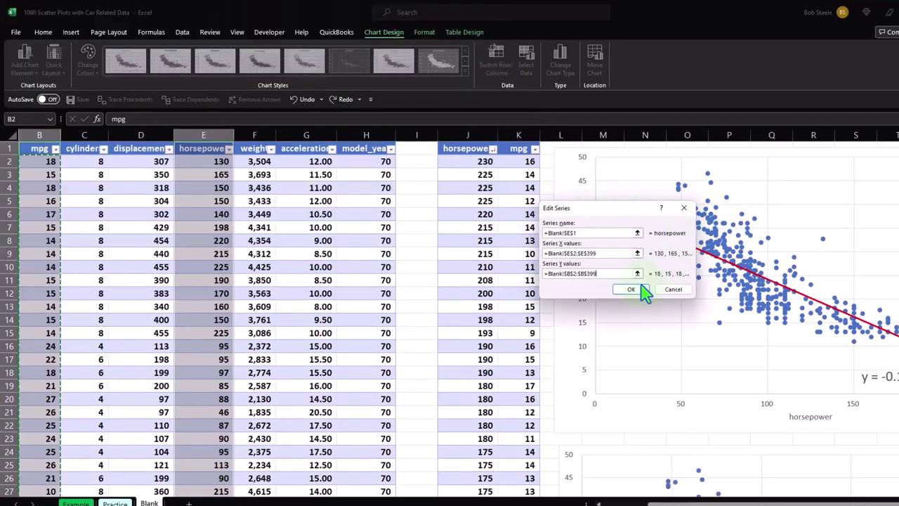
left_click(630, 288)
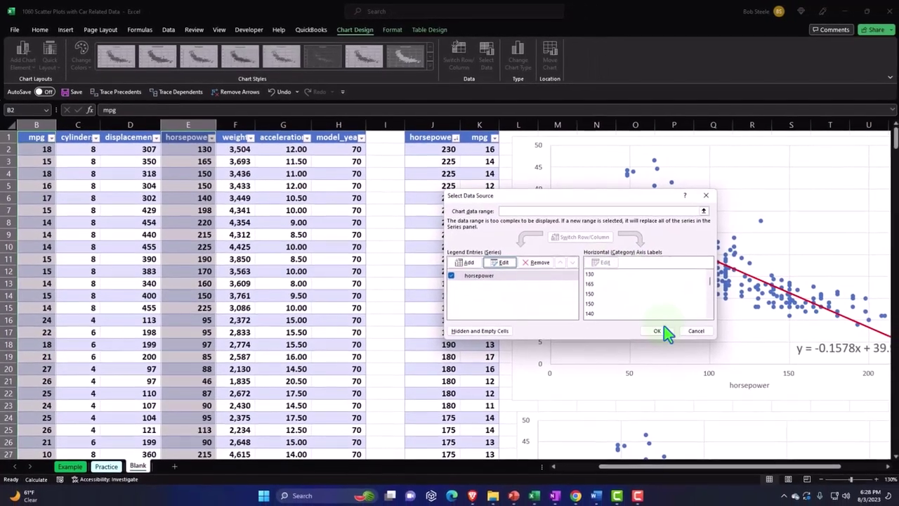
left_click(670, 337)
Add axis titles to the new scatter chart
scroll(667, 330, "down", 4)
scroll(667, 330, "down", 2)
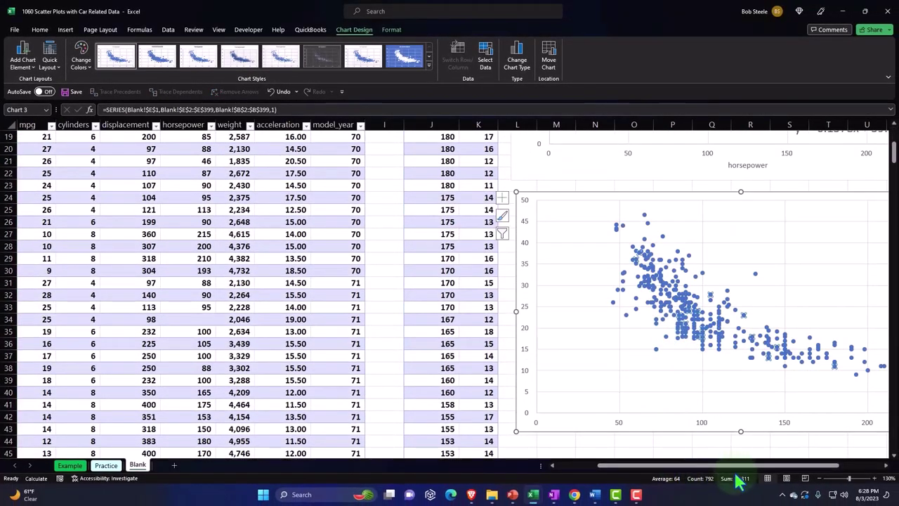
left_click_drag(802, 467, 859, 467)
left_click(825, 198)
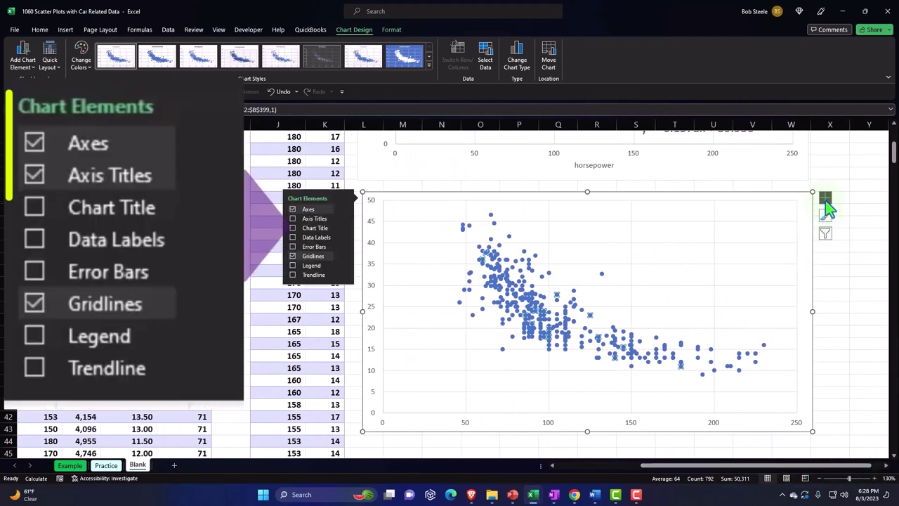
left_click(315, 219)
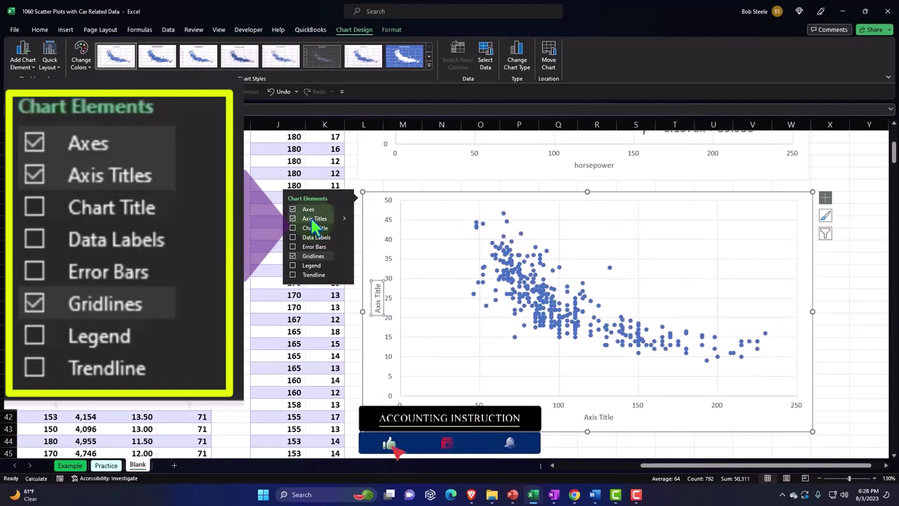
Link the new chart's vertical axis title to the horsepower header in E1, =Table7[[#Headers],[horsepower]]
left_click(372, 298)
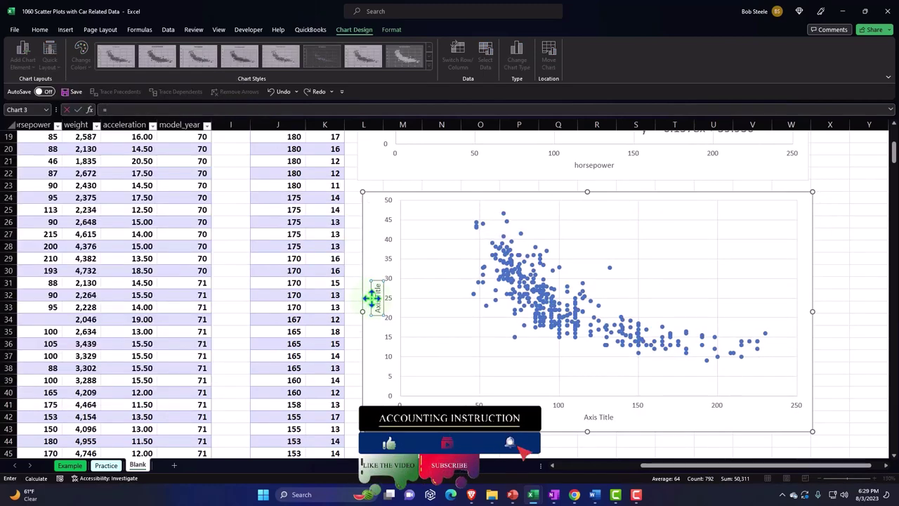
scroll(331, 317, "up", 6)
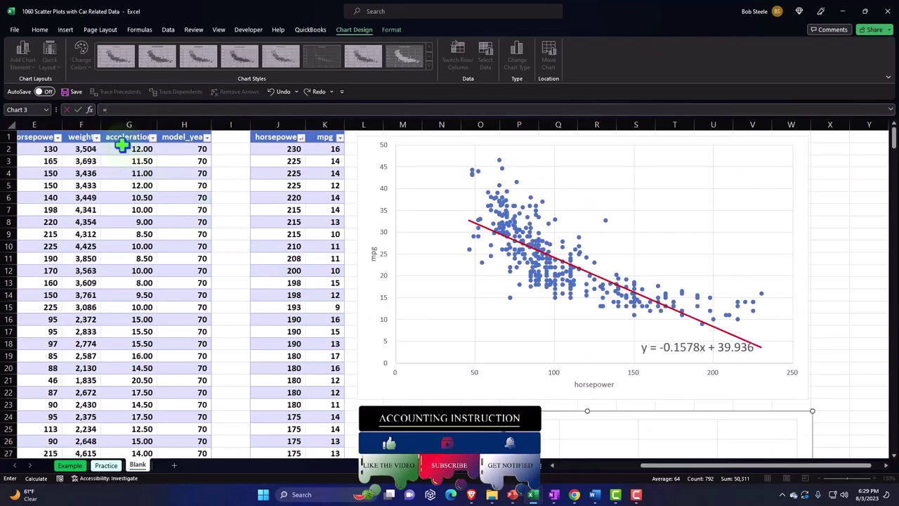
left_click(121, 138)
scroll(121, 138, "left", 1)
left_click(120, 138)
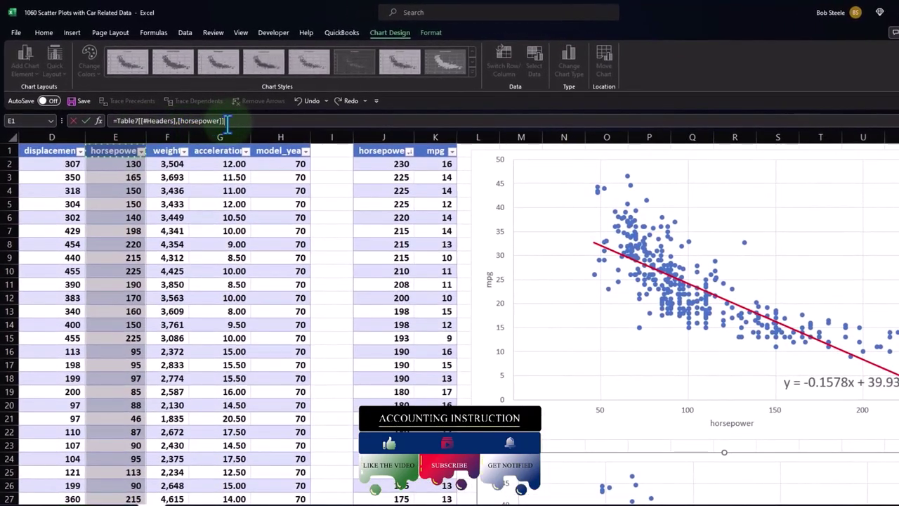
key("Return")
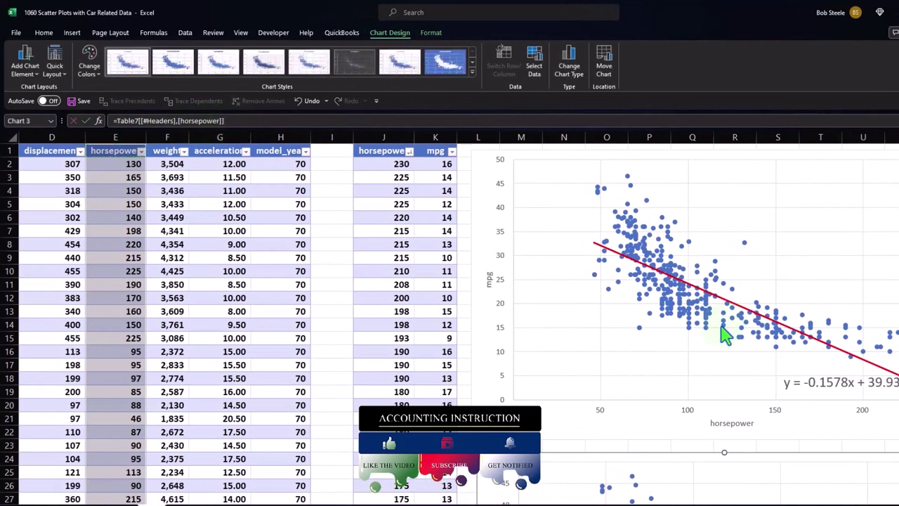
scroll(717, 327, "down", 6)
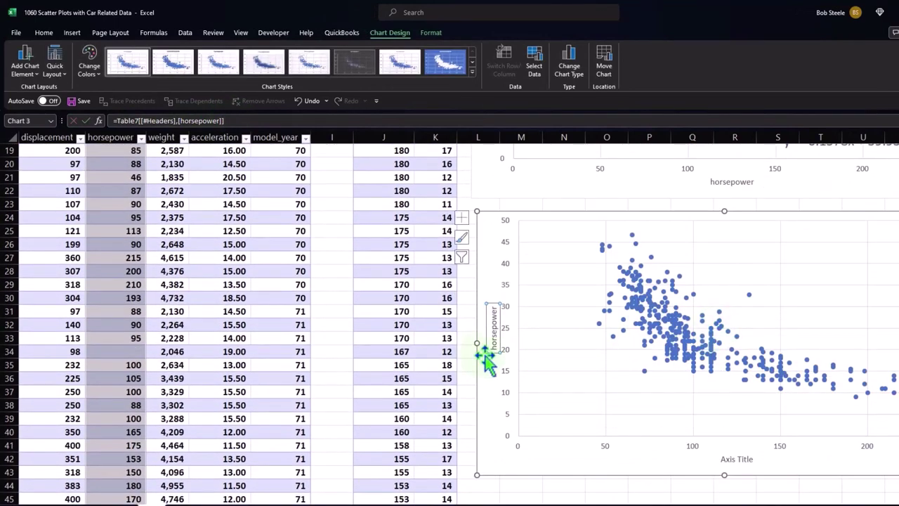
left_click(746, 461)
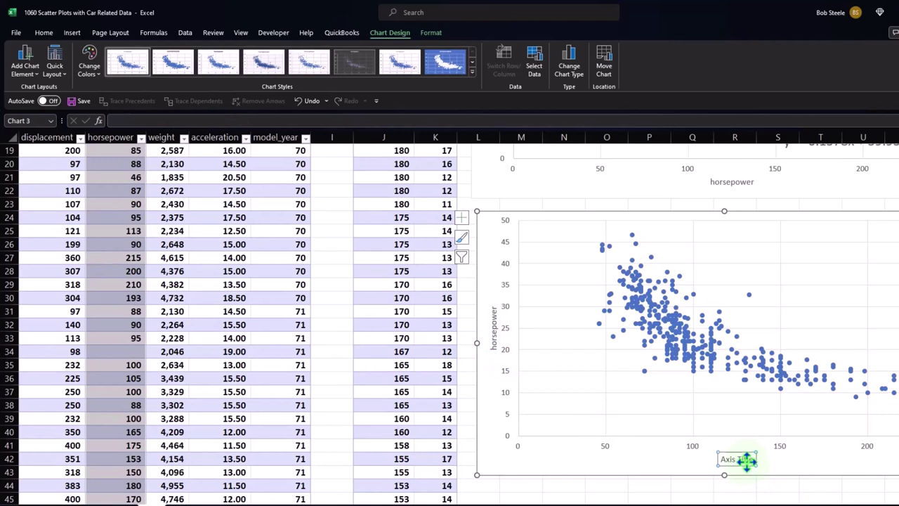
type("=")
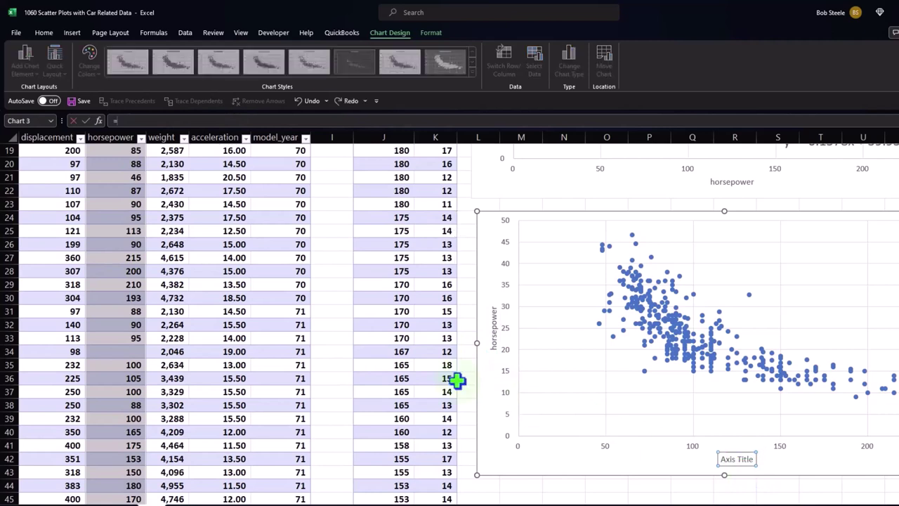
Link the new chart's vertical axis title to the mpg header in B1, =Table7[[#Headers],[mpg]]
left_click(491, 324)
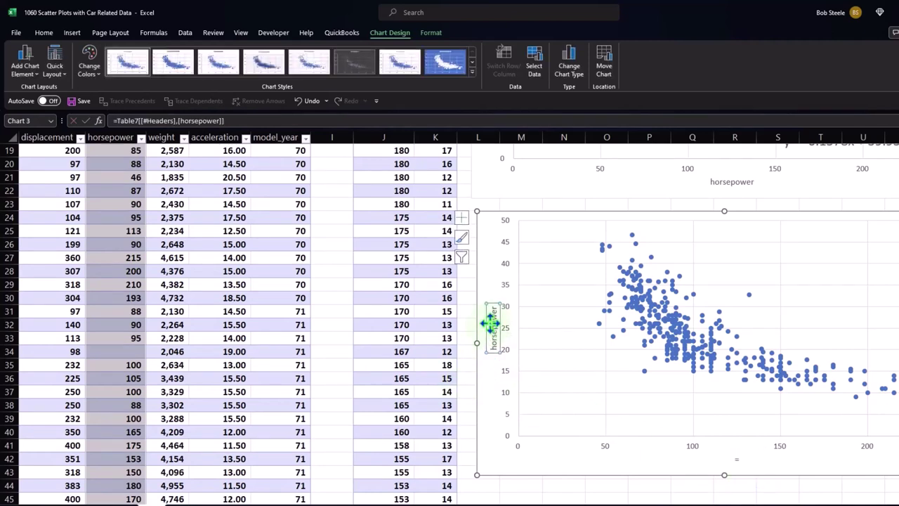
type("=")
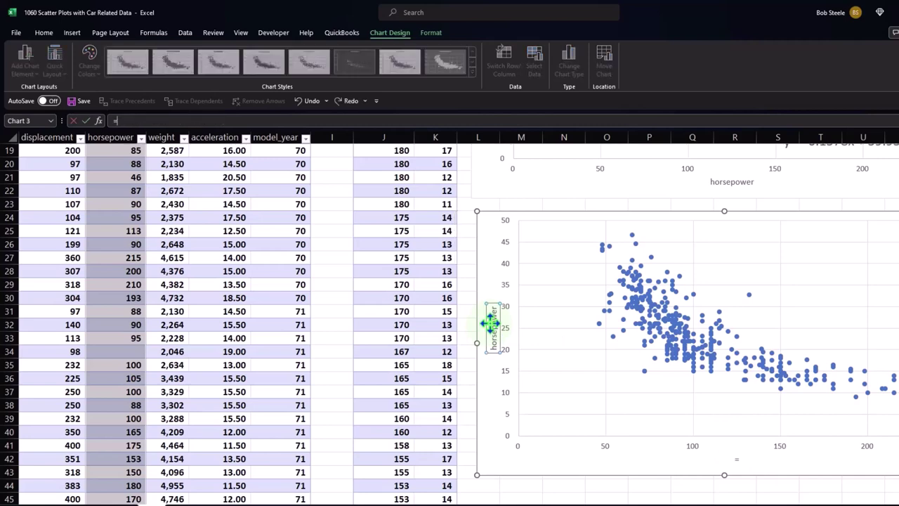
scroll(490, 324, "up", 6)
left_click(271, 164)
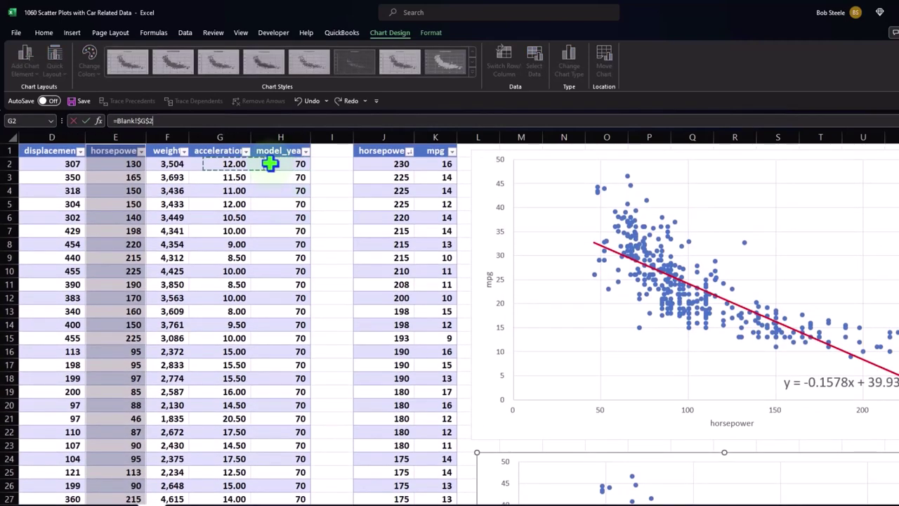
key("ctrl+Left")
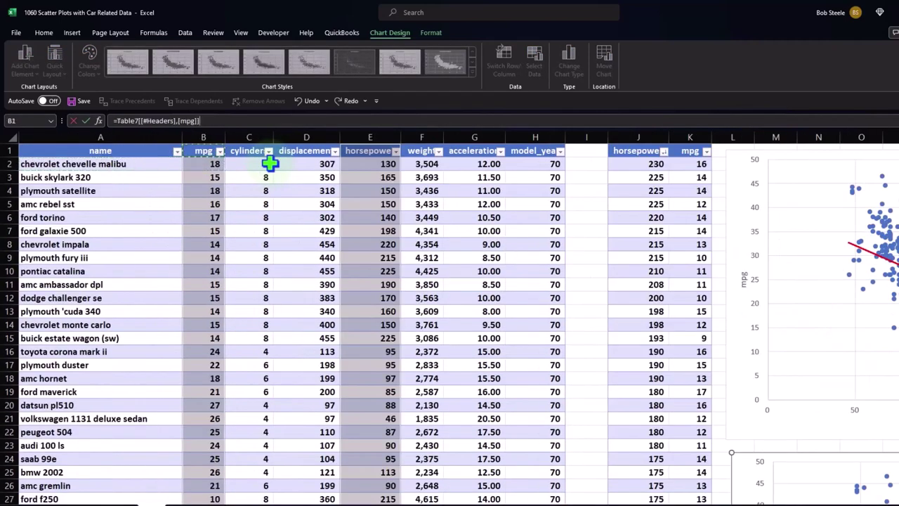
key("Return")
Link the new chart's horizontal axis title to the horsepower header in E1, =Table7[[#Headers],[horsepower]]
scroll(844, 325, "down", 8)
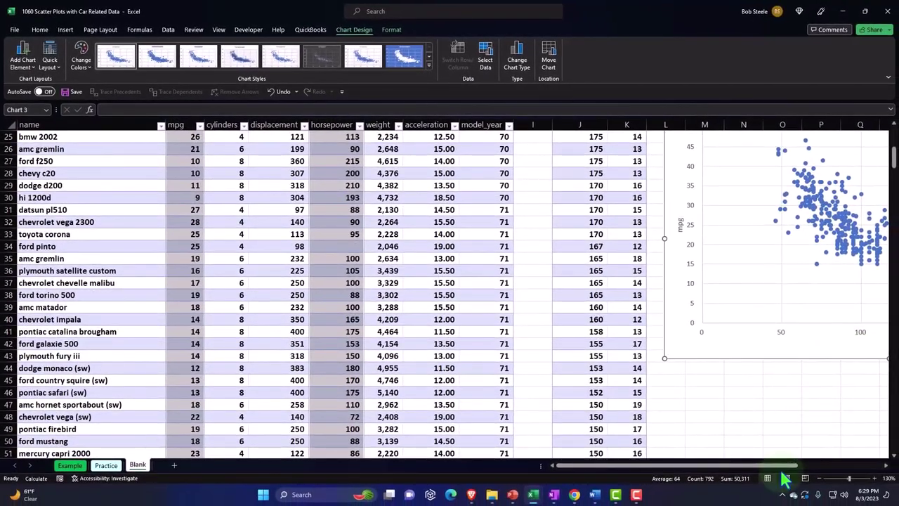
left_click_drag(787, 465, 874, 466)
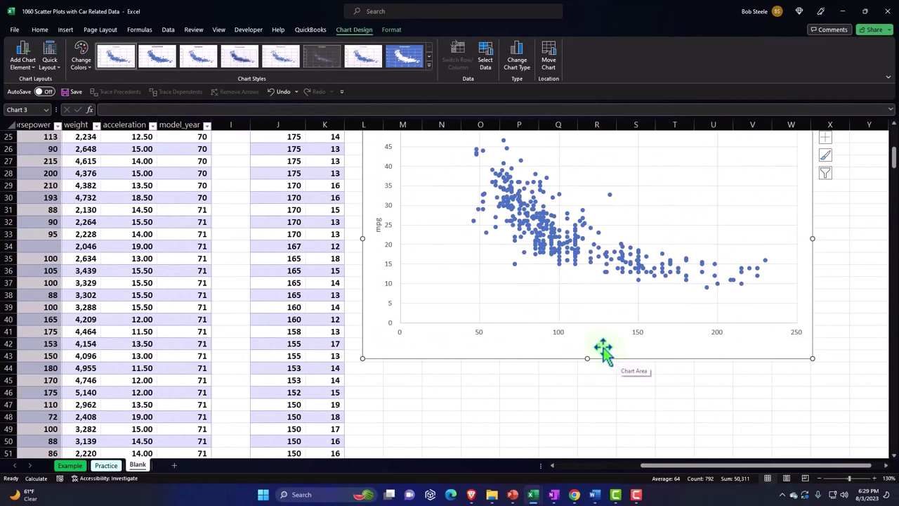
type("=")
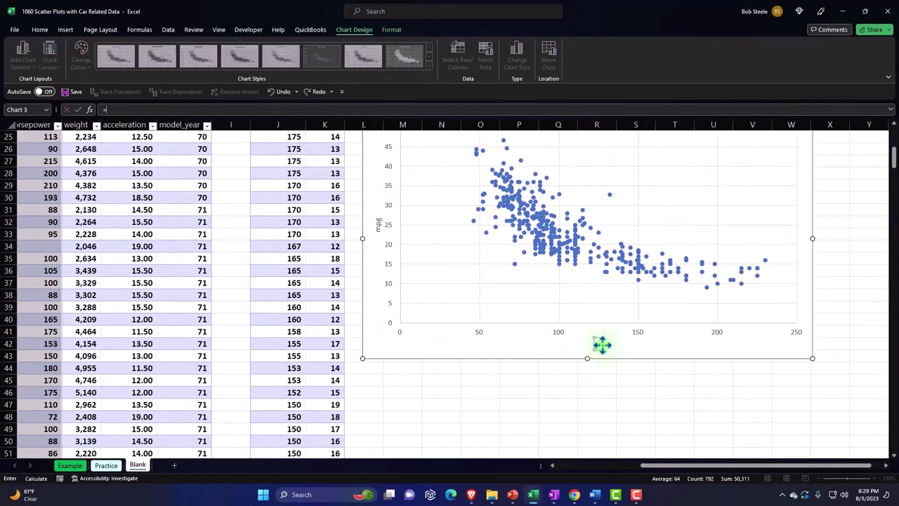
scroll(235, 340, "up", 8)
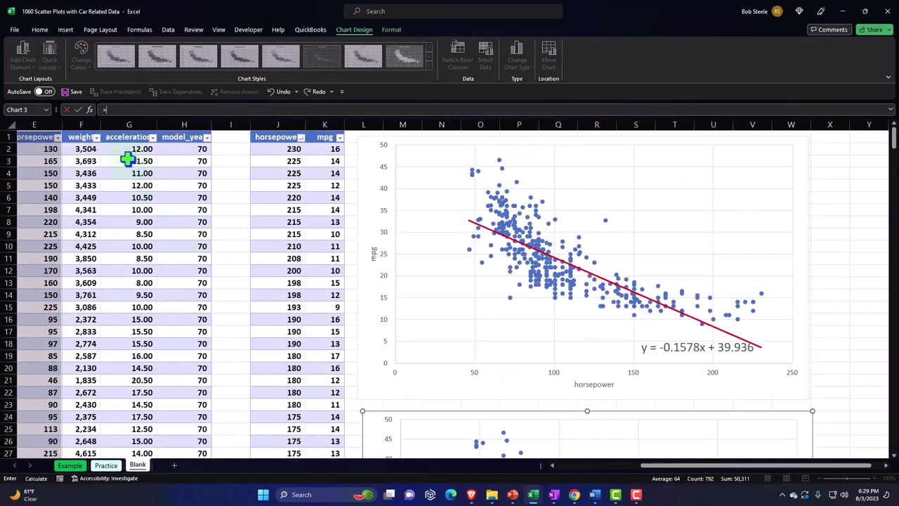
scroll(123, 139, "left", 2)
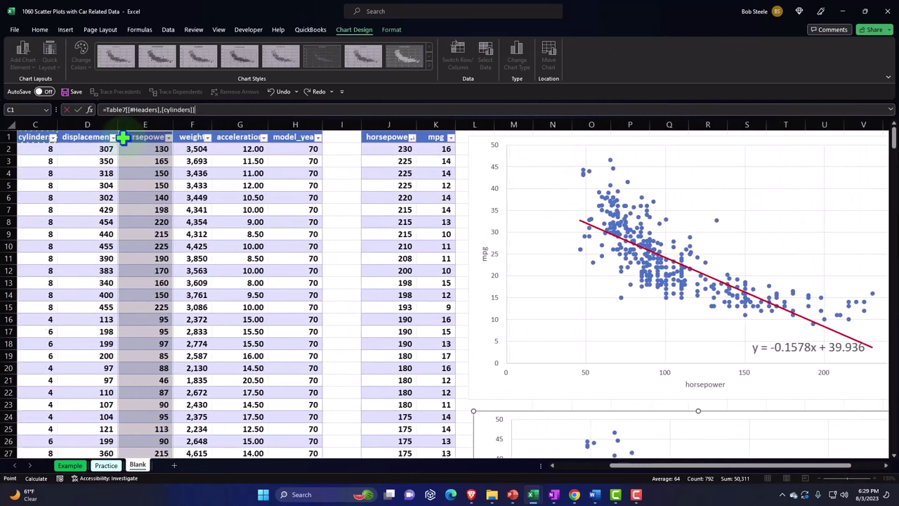
left_click(123, 138)
key("Return")
Add a linear trendline to the new scatter chart and display its equation on the chart
scroll(438, 274, "down", 2)
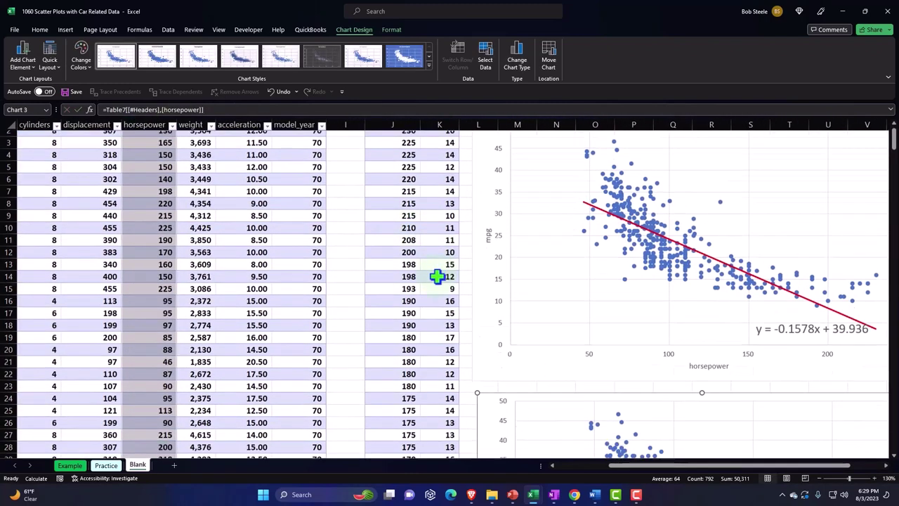
scroll(623, 469, "right", 2)
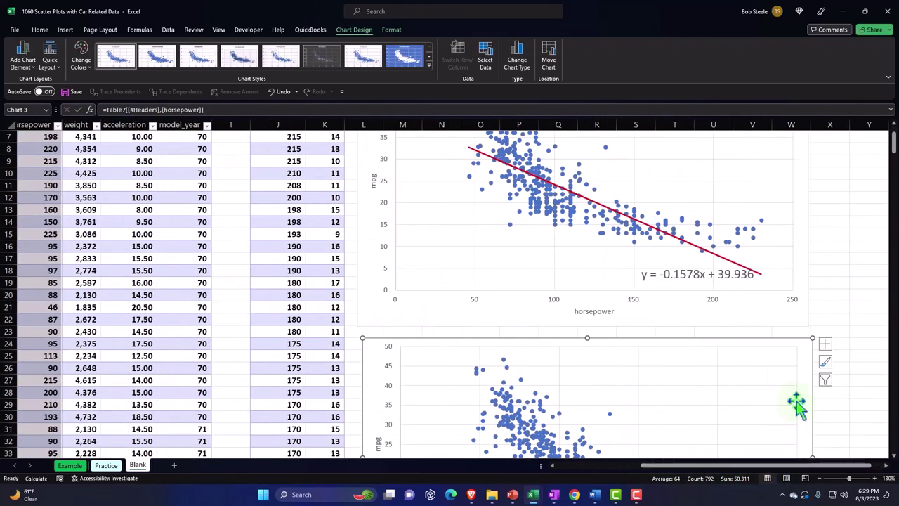
scroll(796, 404, "down", 1)
scroll(766, 400, "down", 2)
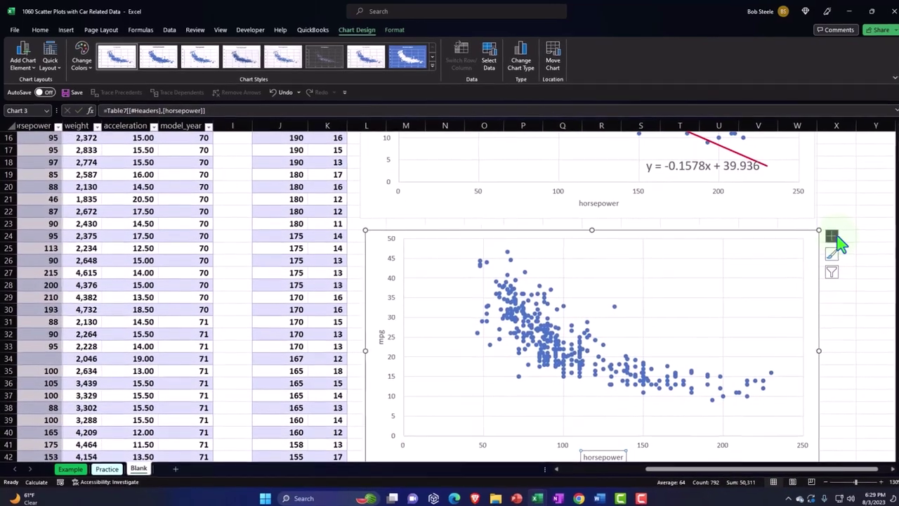
left_click(832, 237)
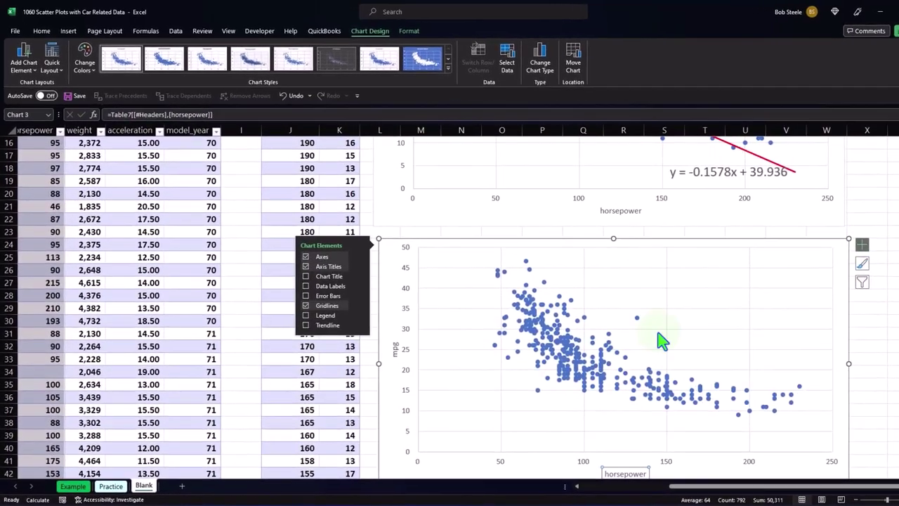
left_click(363, 328)
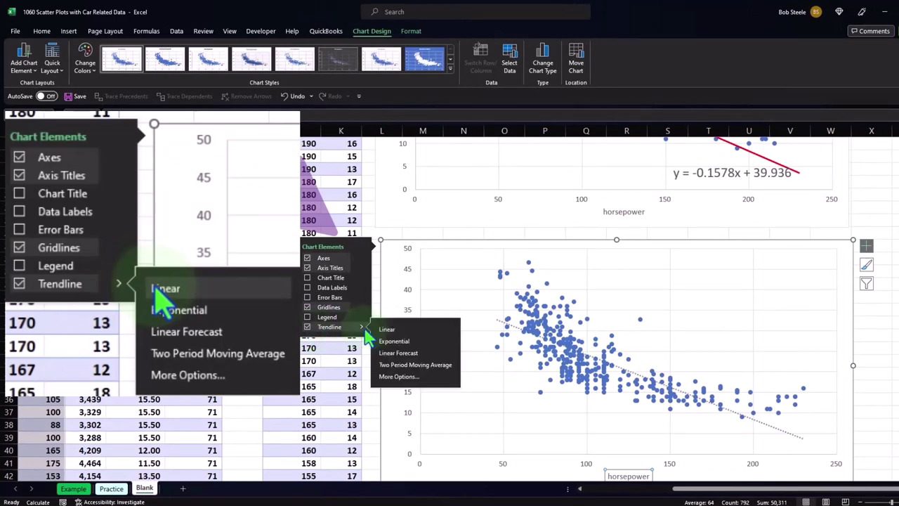
left_click(414, 376)
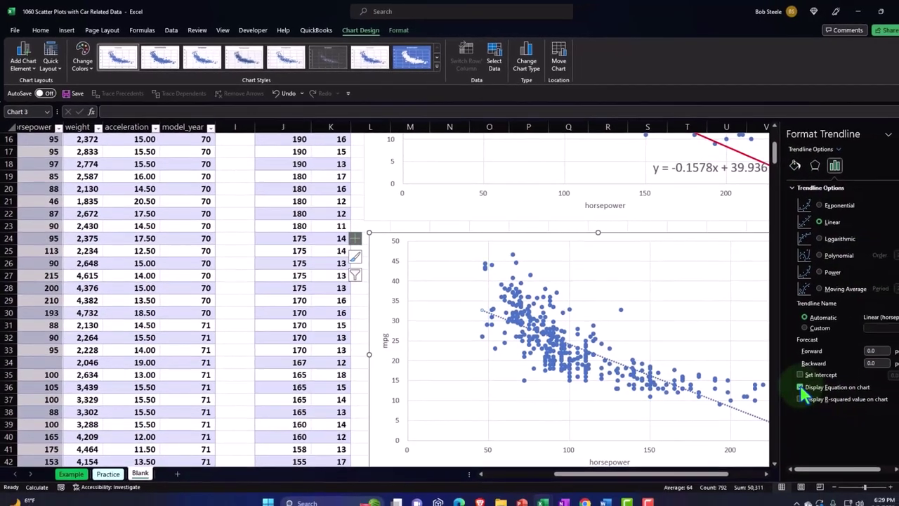
left_click(819, 395)
Format the new chart's trendline as a solid, undashed line in standard red
left_click(781, 163)
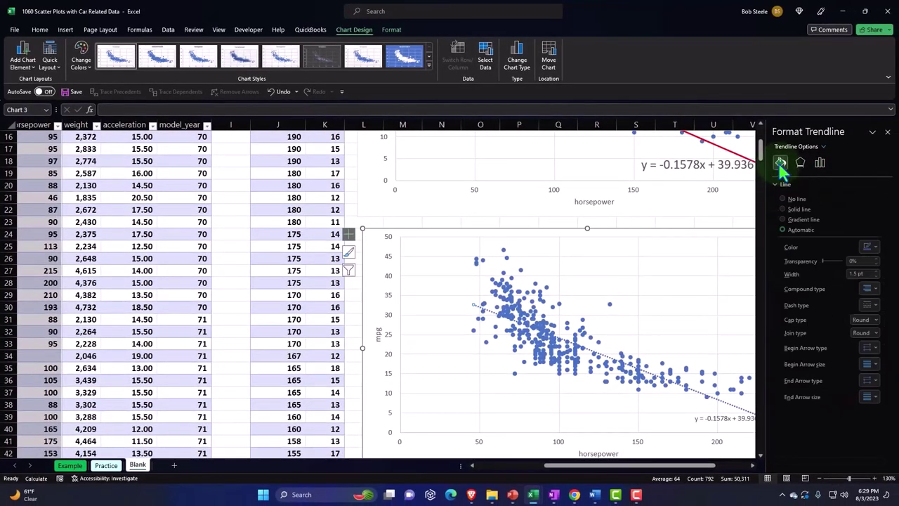
left_click(879, 304)
left_click(883, 321)
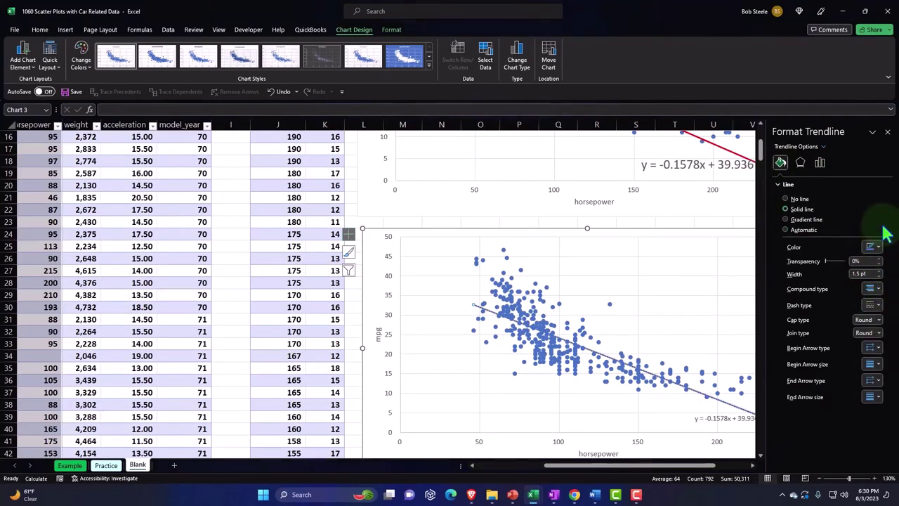
left_click(875, 247)
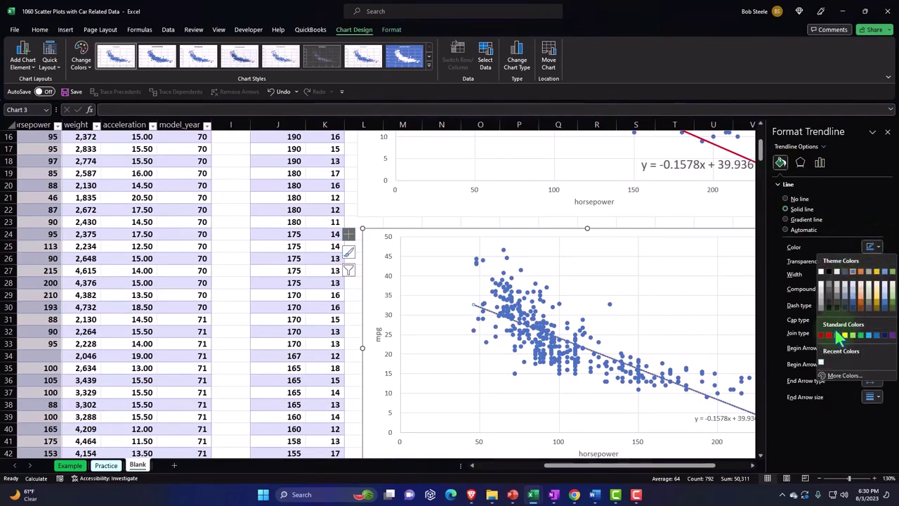
left_click(829, 335)
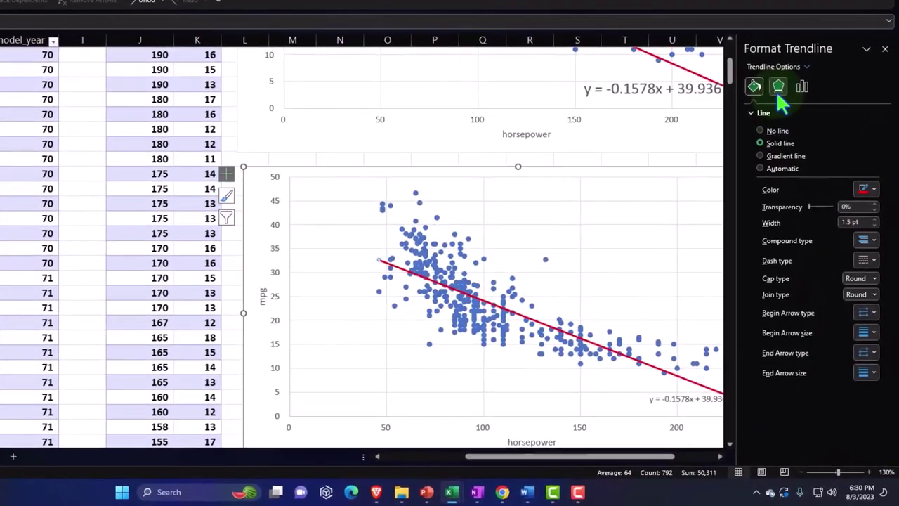
Look through the shadow presets available in the trendline's effects
left_click(779, 87)
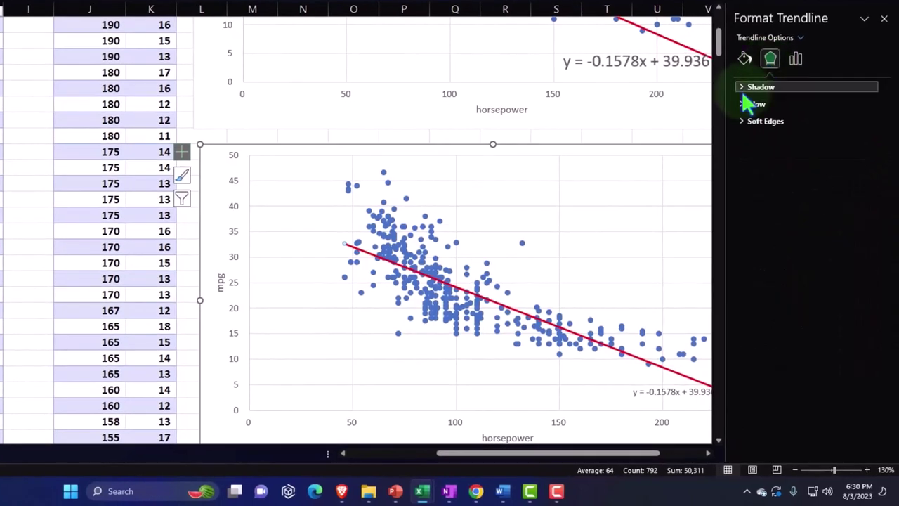
left_click(738, 90)
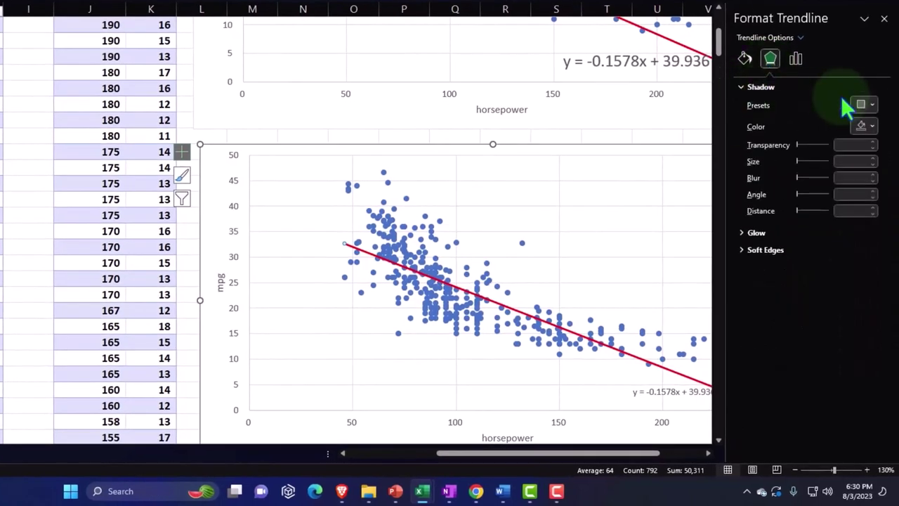
left_click(871, 106)
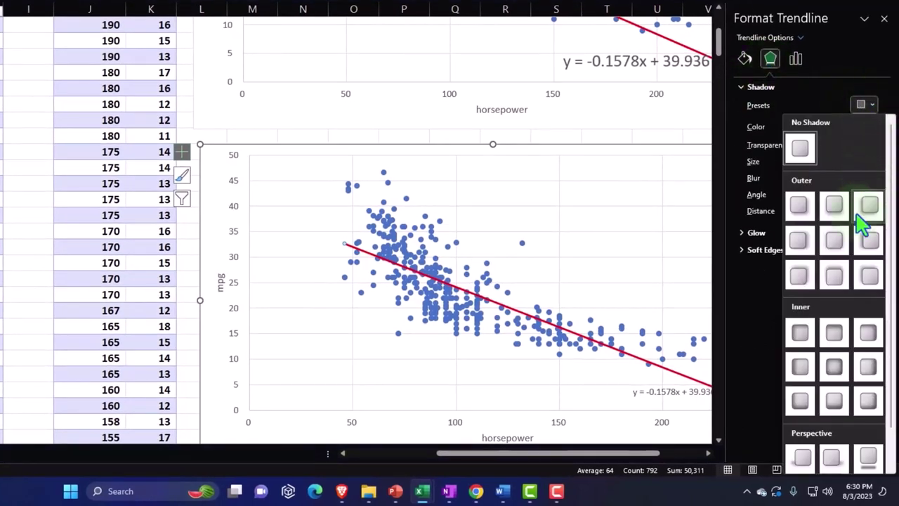
left_click(876, 106)
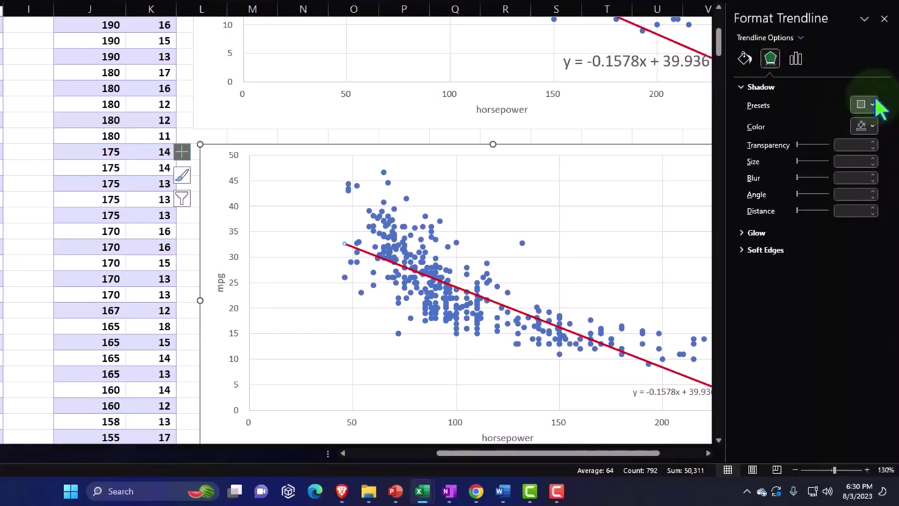
Give the trendline a yellow 11 pt glow preset, finish formatting and deselect the chart
left_click(739, 232)
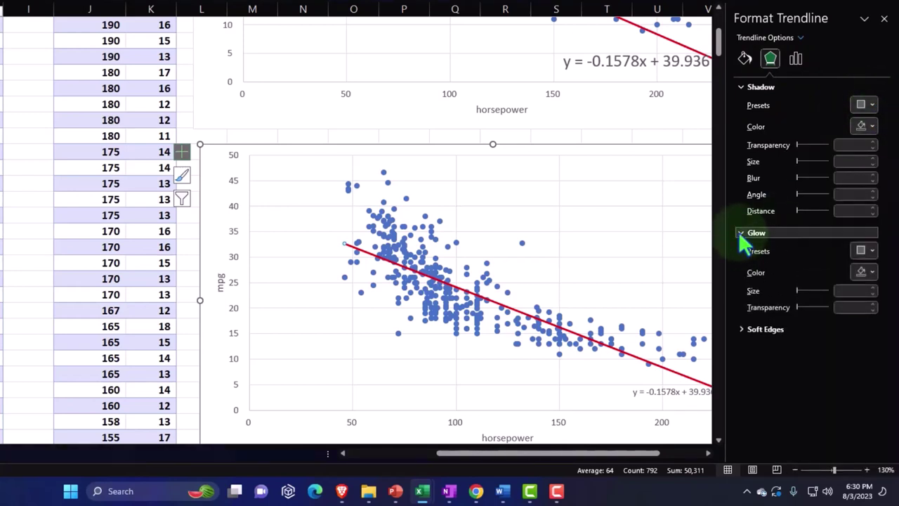
left_click(874, 254)
left_click(810, 184)
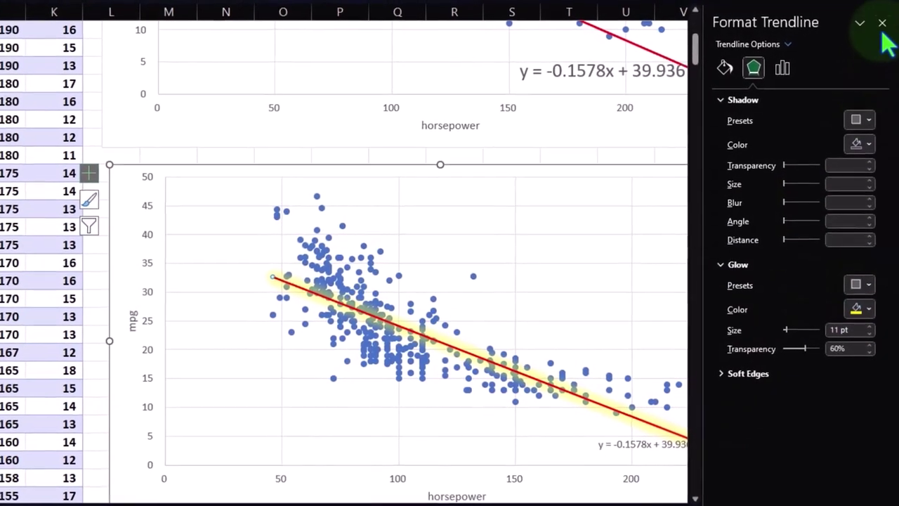
left_click(882, 20)
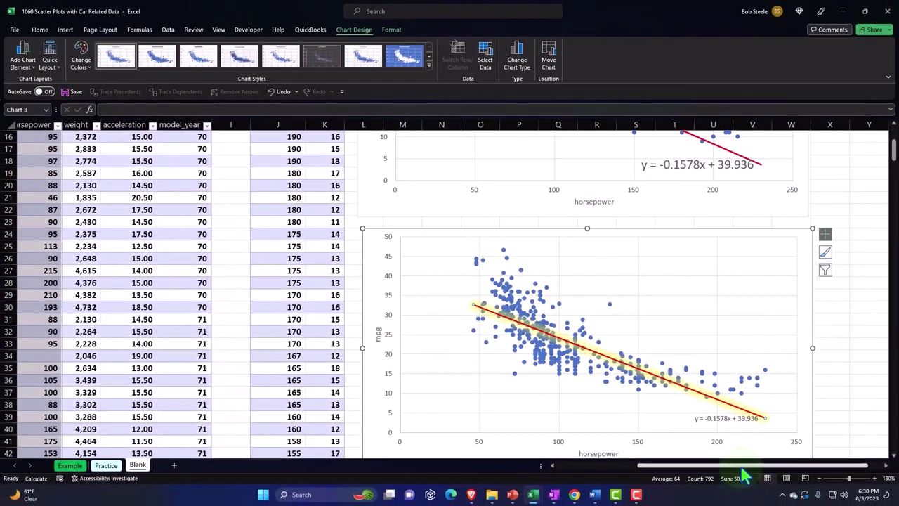
scroll(779, 475, "right", 2)
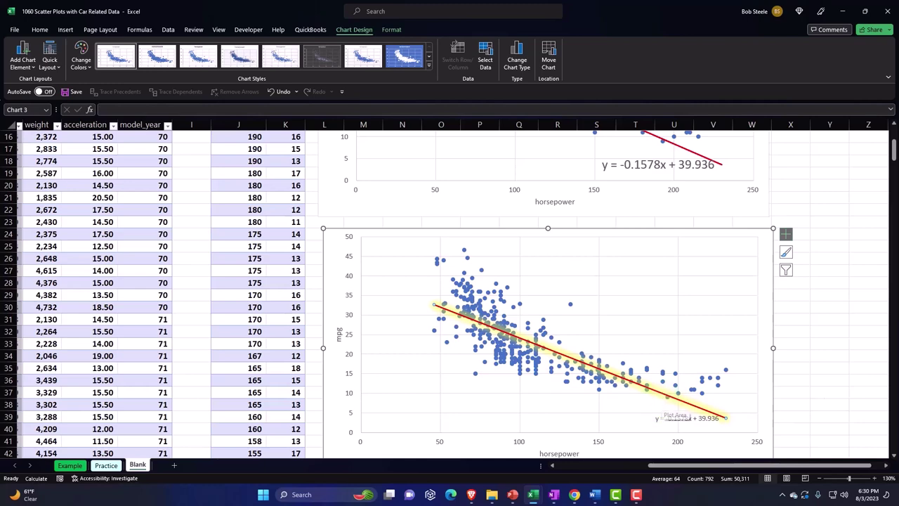
key("Escape")
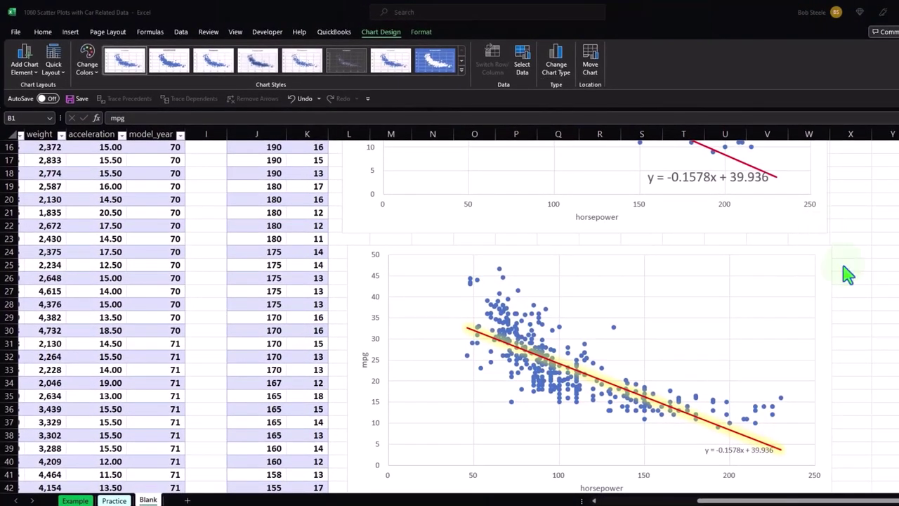
Narrow the blank column I that separates the main car data table from the horsepower and mpg table
left_click(222, 166)
scroll(222, 164, "up", 5)
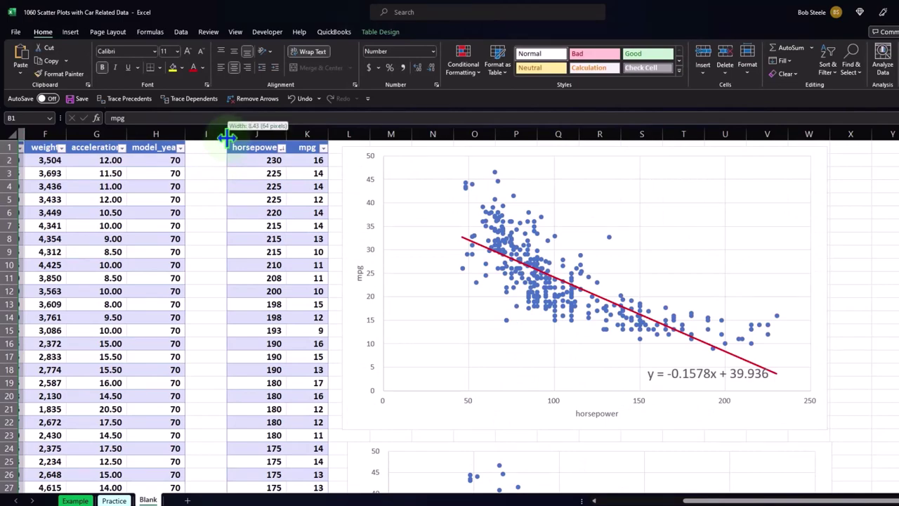
left_click_drag(226, 138, 194, 133)
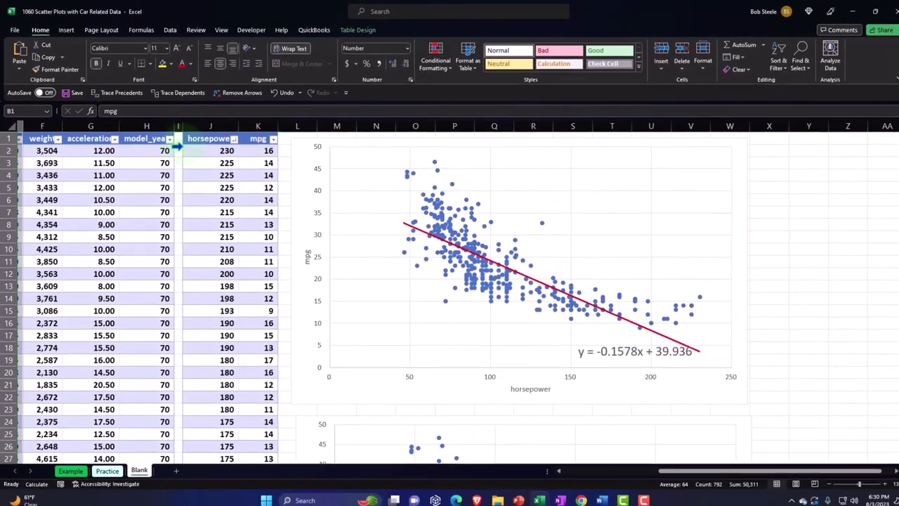
left_click(165, 141)
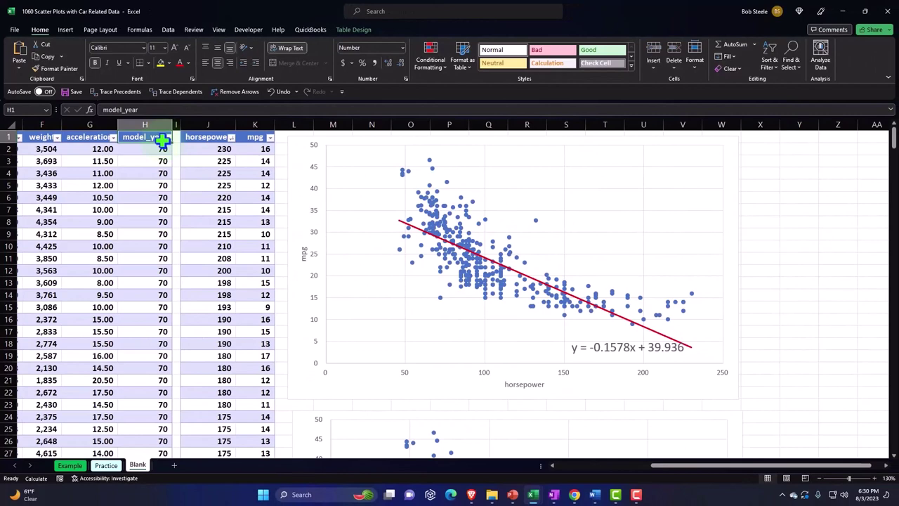
Copy the whole mpg column B of the main table and paste it into column Y, beyond the charts
key("ctrl+Home")
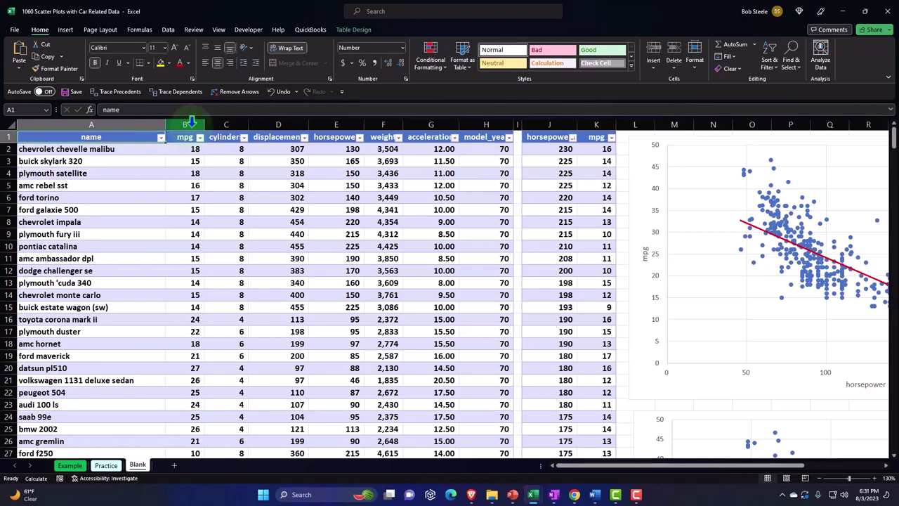
left_click(191, 123)
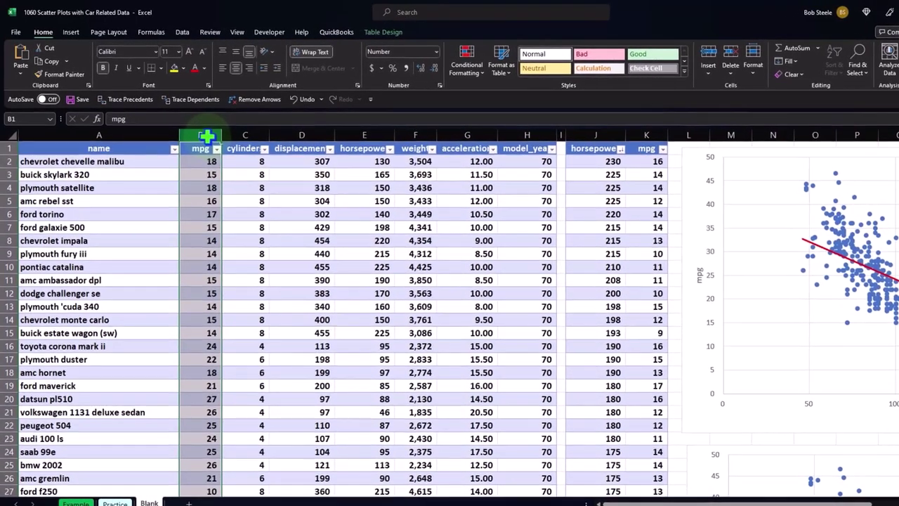
right_click(212, 180)
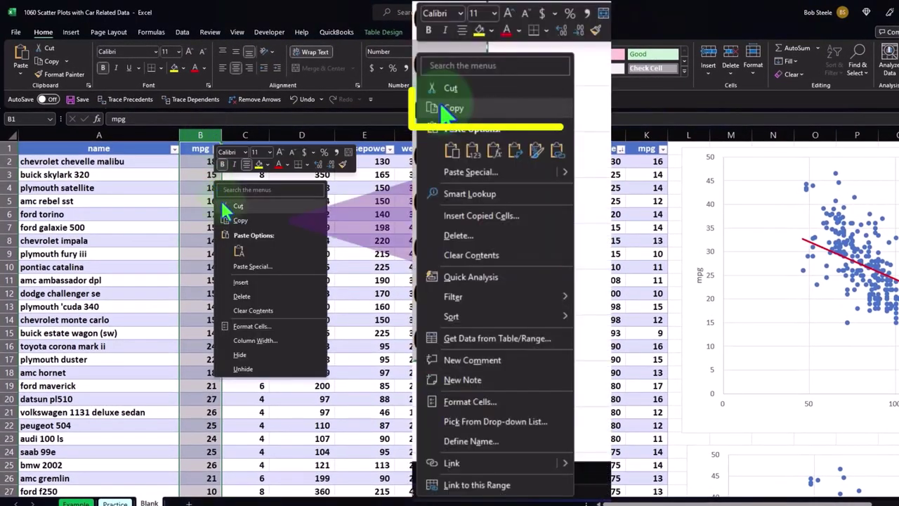
left_click(239, 222)
key("Right")
key("Right")
key("Right")
key("Right")
key("Right")
key("Right")
key("Right")
key("Right")
key("Right")
key("Right")
key("Right")
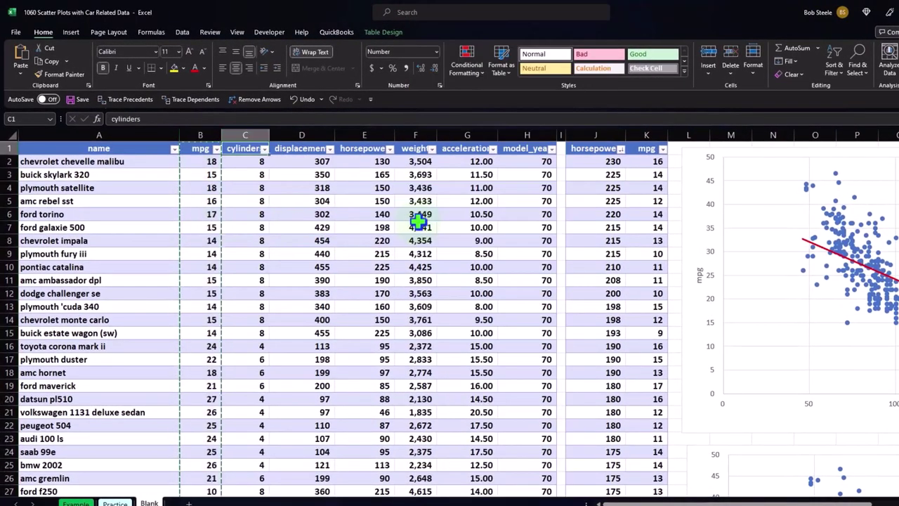
key("Right")
key("Right")
key("Right")
key("Right")
key("Right")
key("Right")
key("Right")
key("Right")
key("Right")
key("Right")
key("Right")
key("Right")
key("Right")
key("Right")
key("Right")
key("Right")
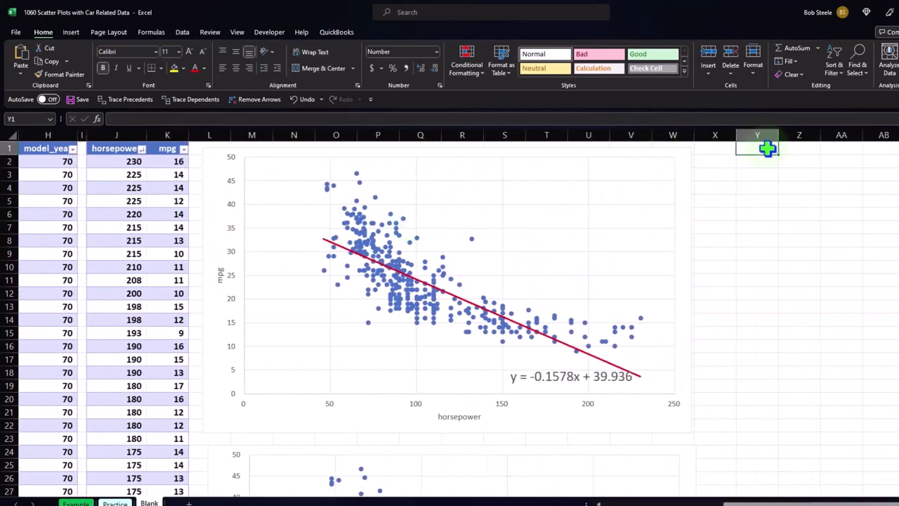
right_click(767, 147)
left_click(778, 188)
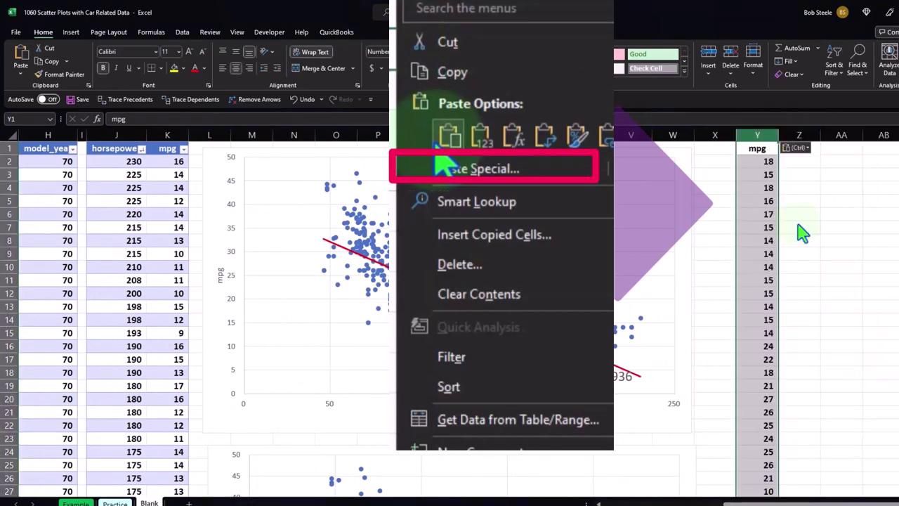
Copy the whole acceleration column G of the main table into column Z, beside the pasted mpg data
left_click(801, 210)
key("Left")
key("Left")
key("Left")
key("Left")
key("Left")
key("Left")
key("Left")
key("Left")
key("Left")
key("Left")
key("Left")
key("Left")
key("Left")
key("Left")
key("Left")
key("Left")
key("Left")
key("Left")
key("Left")
key("Left")
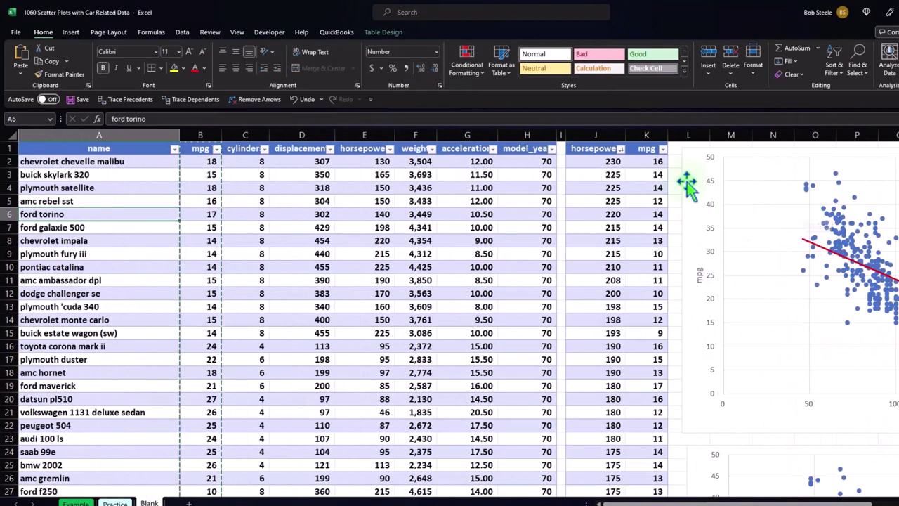
left_click(484, 143)
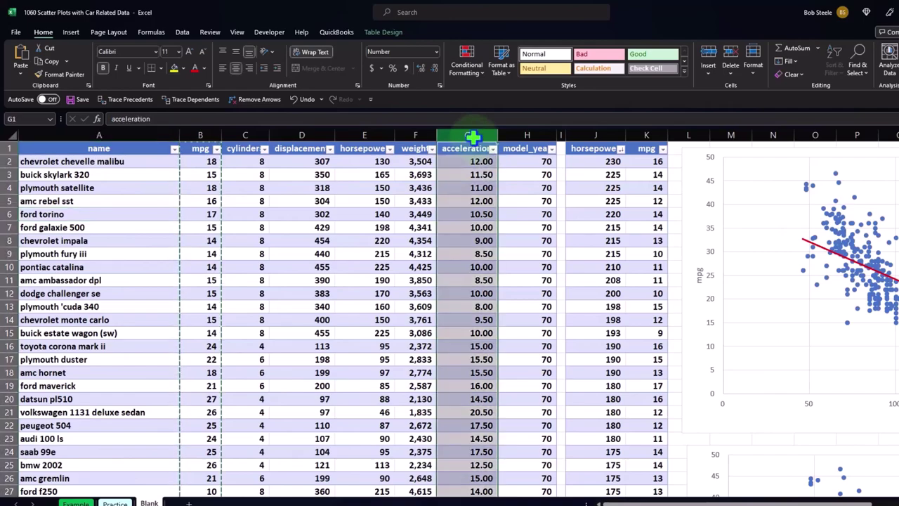
right_click(473, 174)
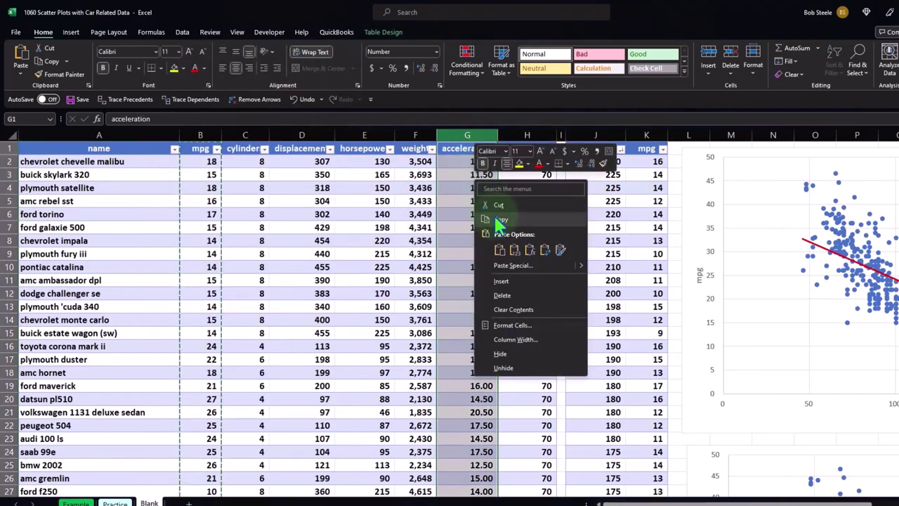
key("Escape")
key("ctrl+c")
key("Right")
key("Right")
key("Right")
key("Right")
key("Right")
key("Right")
key("Right")
key("Right")
key("Right")
key("Right")
key("Right")
key("Right")
key("Right")
key("Right")
key("Right")
key("Right")
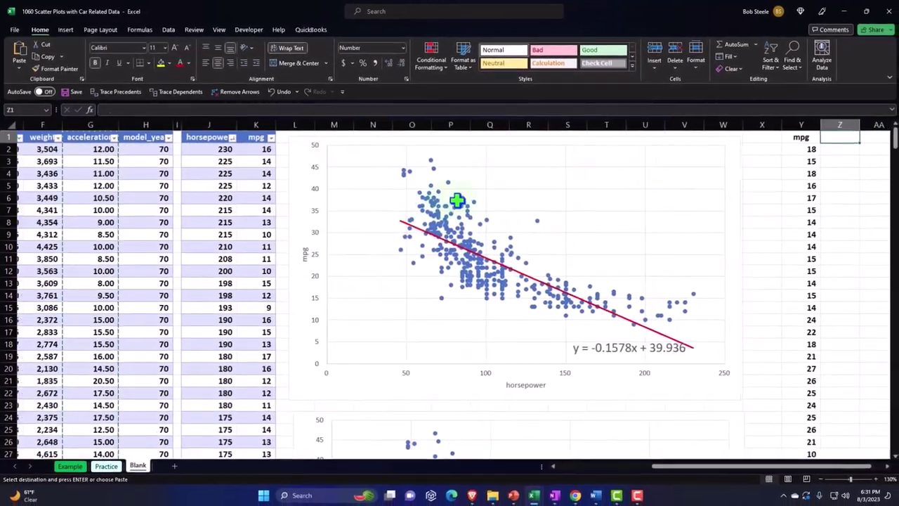
key("Right")
key("Right")
key("Right")
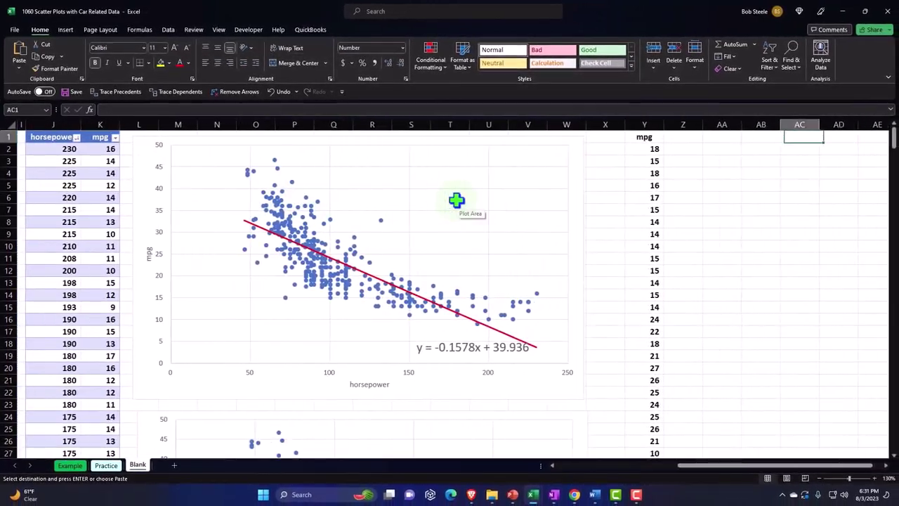
right_click(692, 137)
left_click(715, 203)
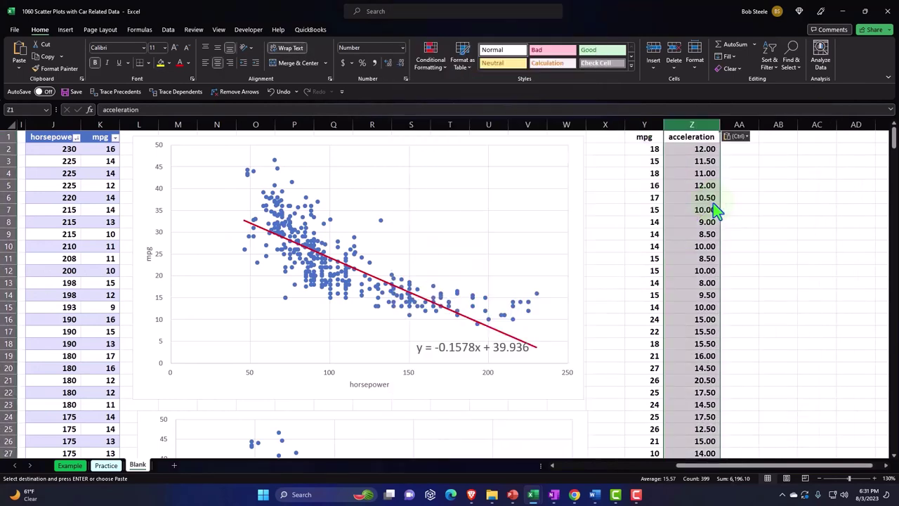
Convert the pasted mpg and acceleration data in Y1:Z399 into a table with headers
left_click(708, 200)
key("Right")
key("Right")
key("Right")
key("Right")
key("Right")
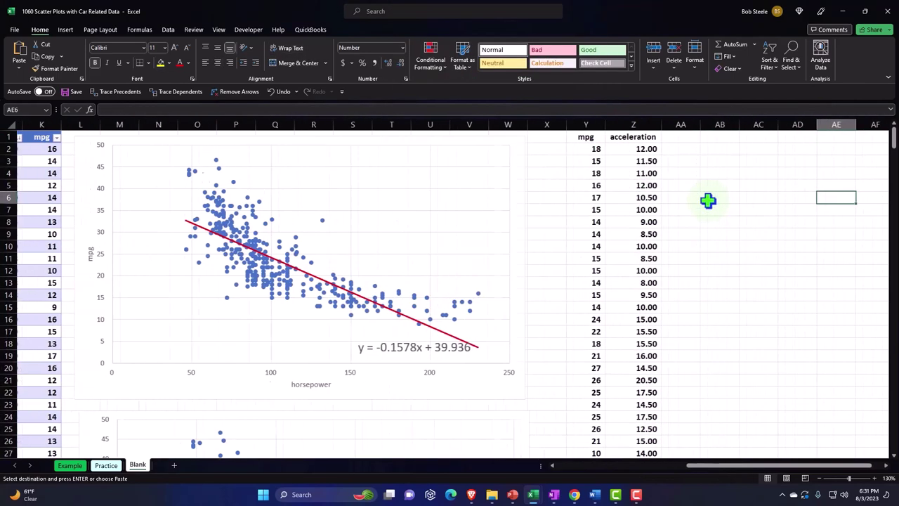
key("Right")
key("Right")
key("Right")
key("Right")
key("Left")
key("Left")
key("Left")
key("Left")
key("Left")
key("Left")
key("Left")
key("Left")
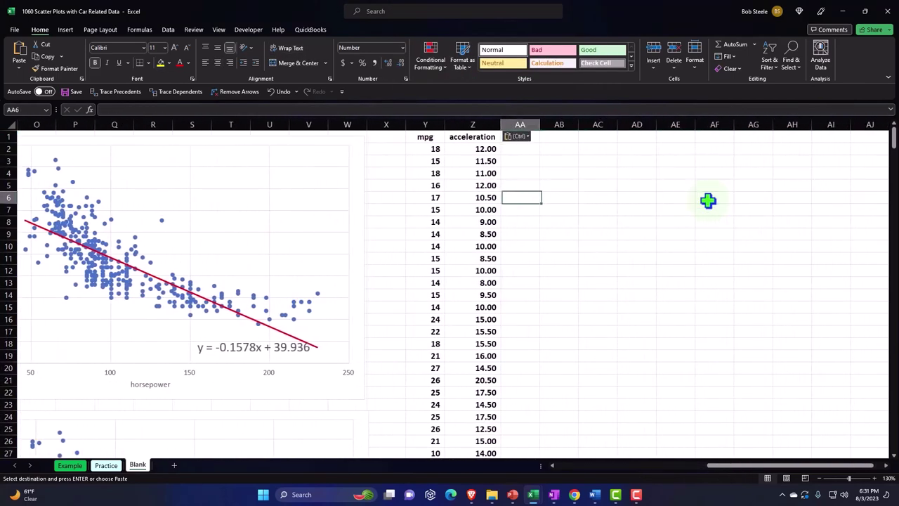
key("Left")
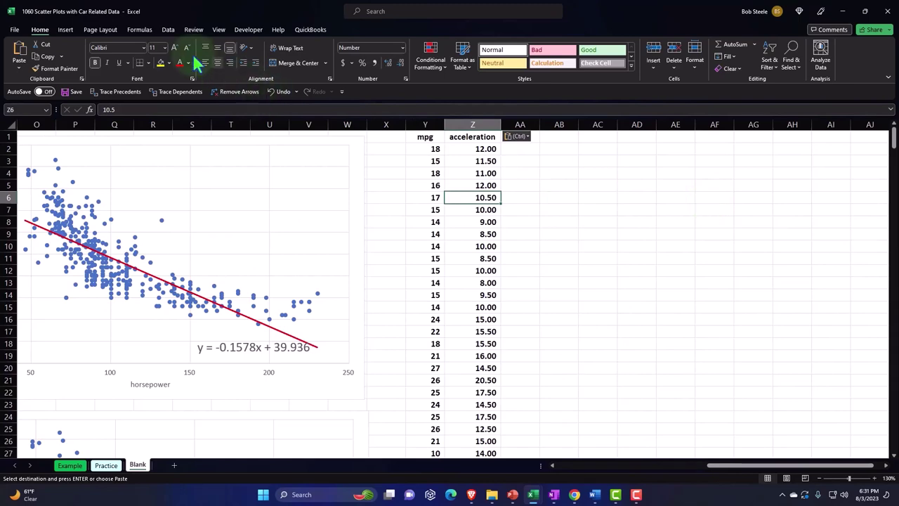
left_click(65, 29)
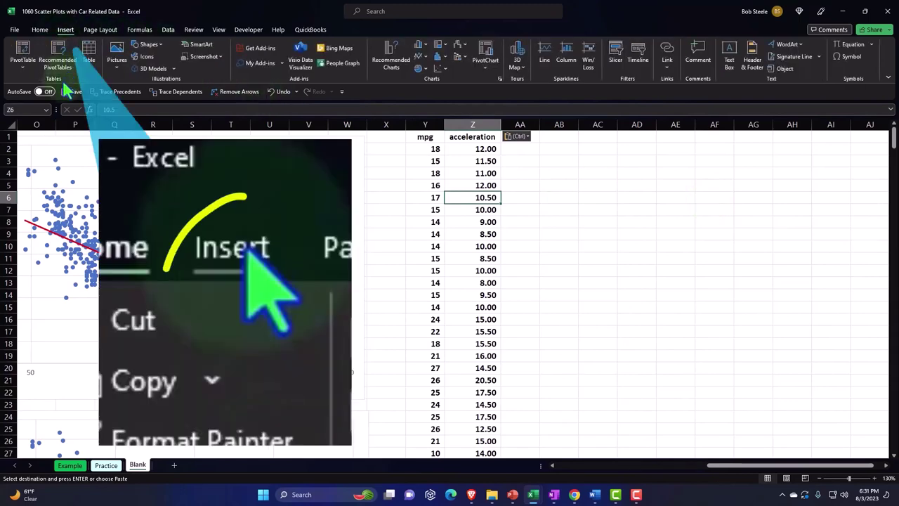
left_click(90, 57)
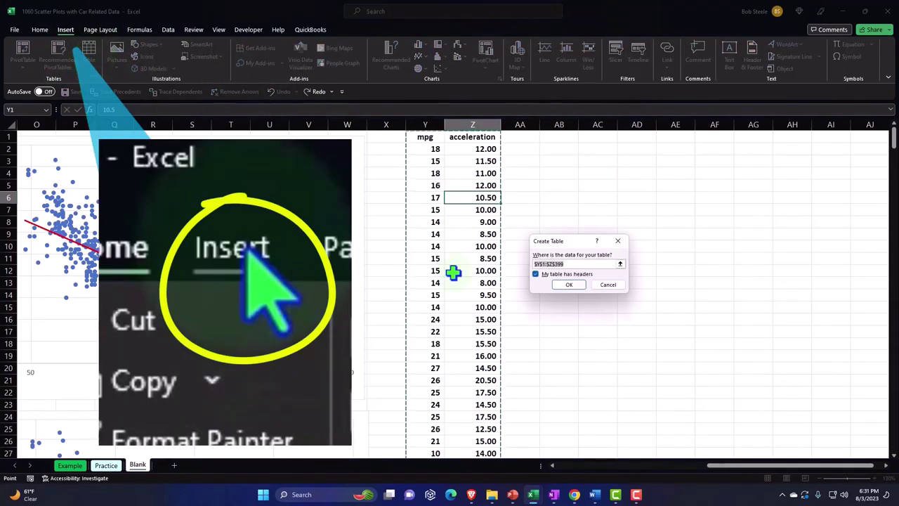
left_click(571, 285)
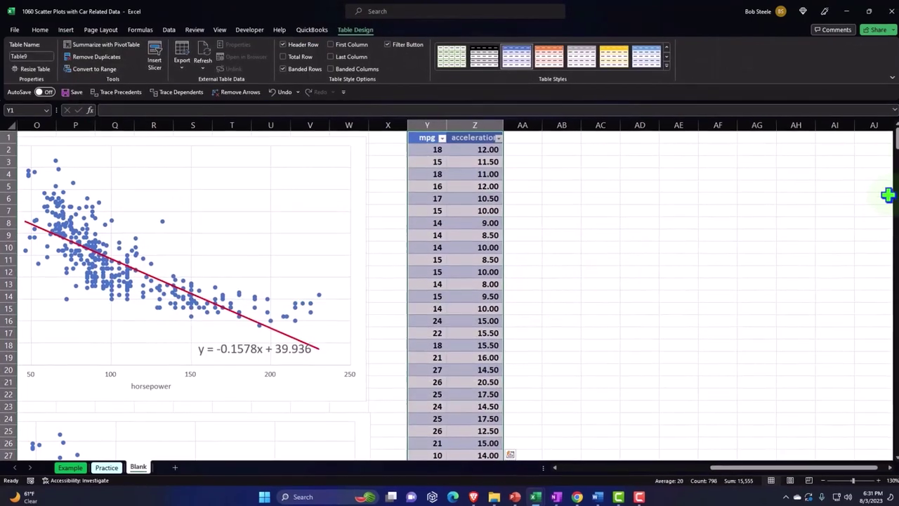
Sort the new table by mpg from smallest to largest, and re-sort it by mpg from largest to smallest
scroll(572, 291, "down", 20)
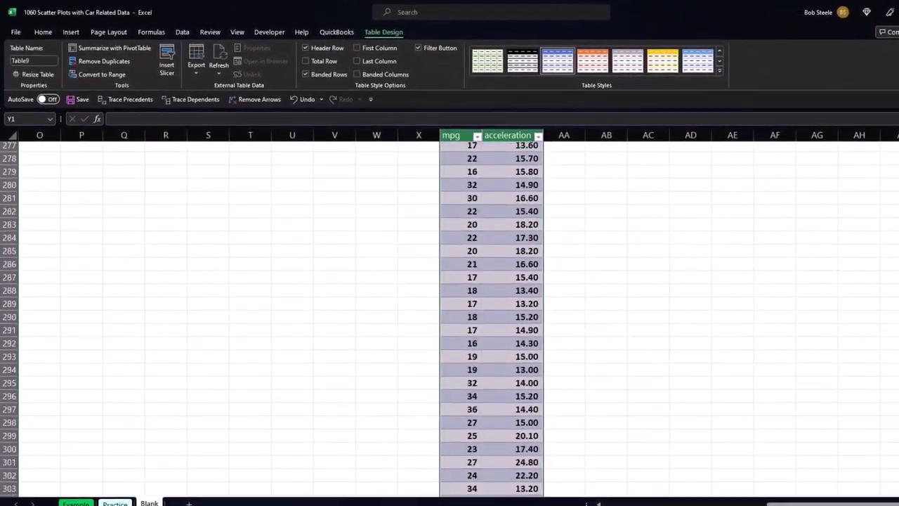
scroll(450, 319, "down", 20)
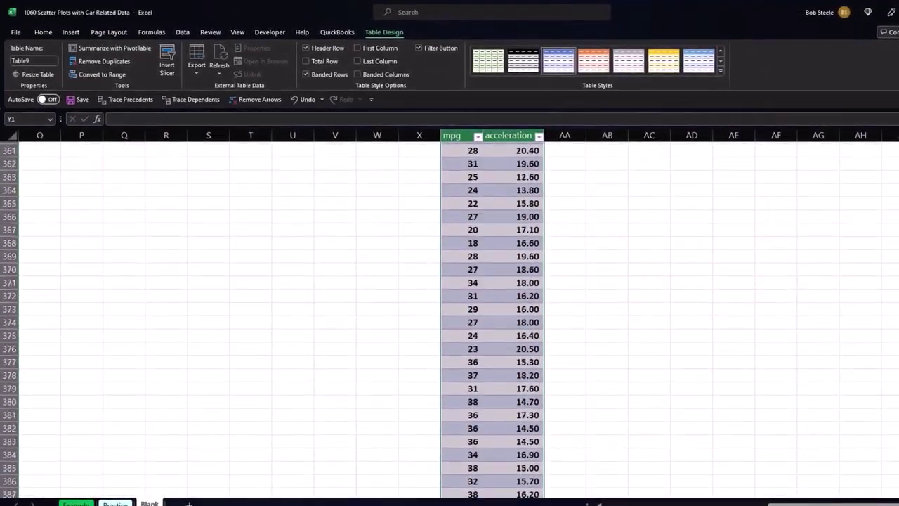
scroll(450, 320, "up", 20)
scroll(449, 320, "up", 3)
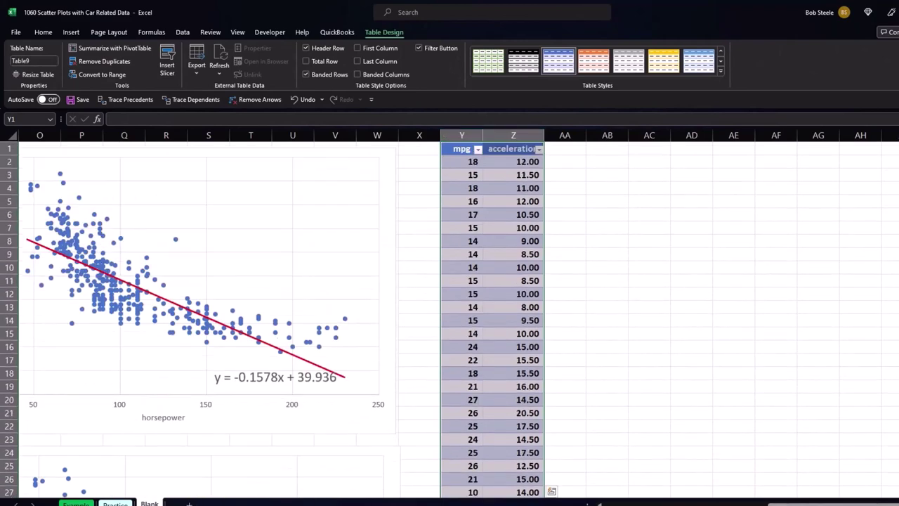
left_click(686, 211)
left_click(477, 149)
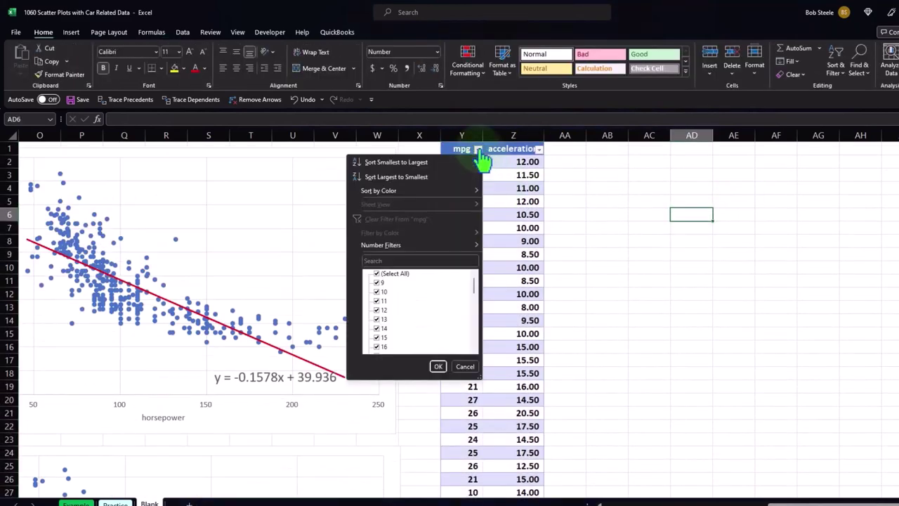
left_click(450, 157)
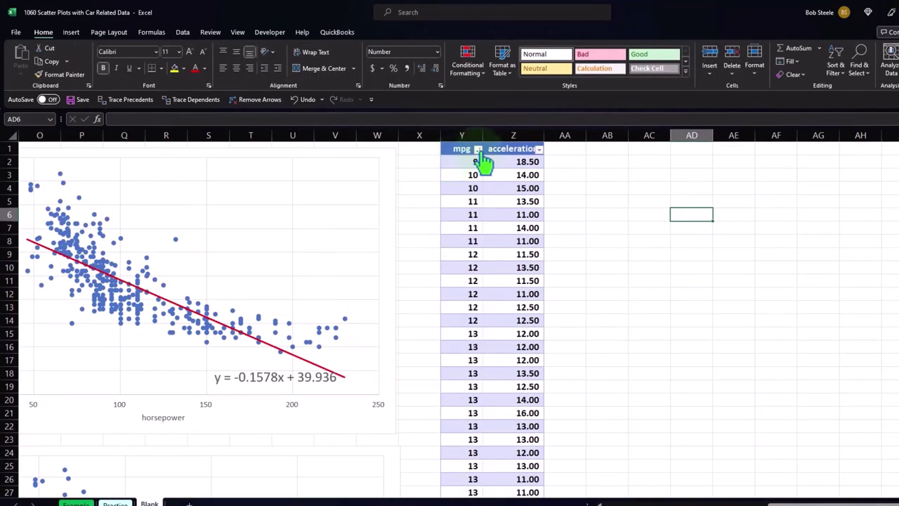
left_click(478, 149)
left_click(436, 177)
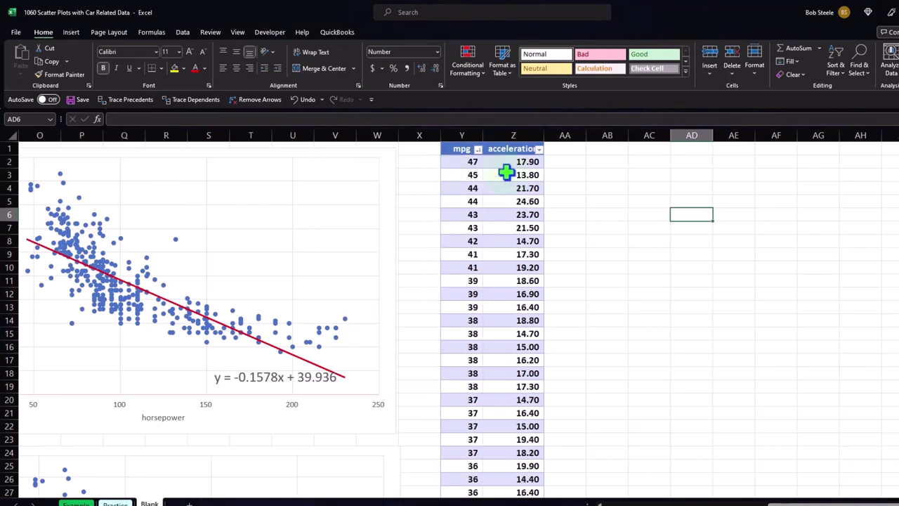
Sort the new table by acceleration from smallest to largest, and reverse the order to largest to smallest
left_click(539, 149)
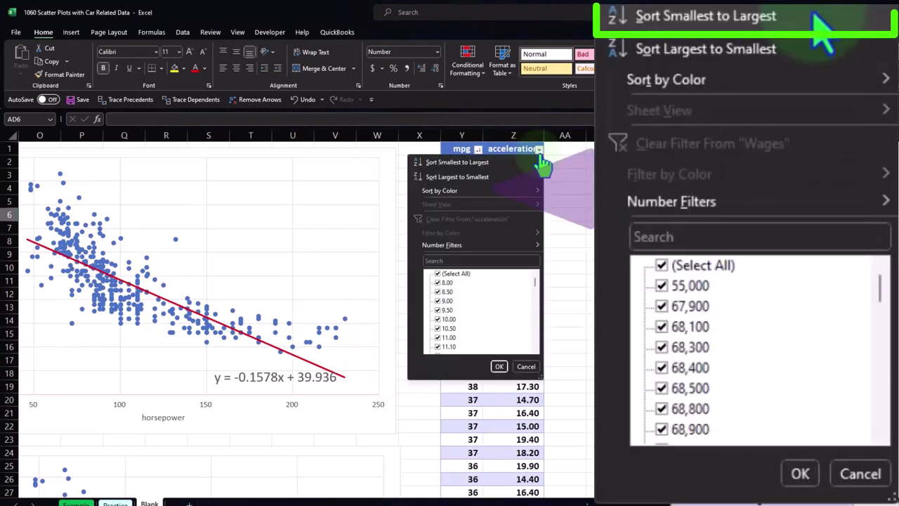
left_click(465, 161)
left_click(538, 150)
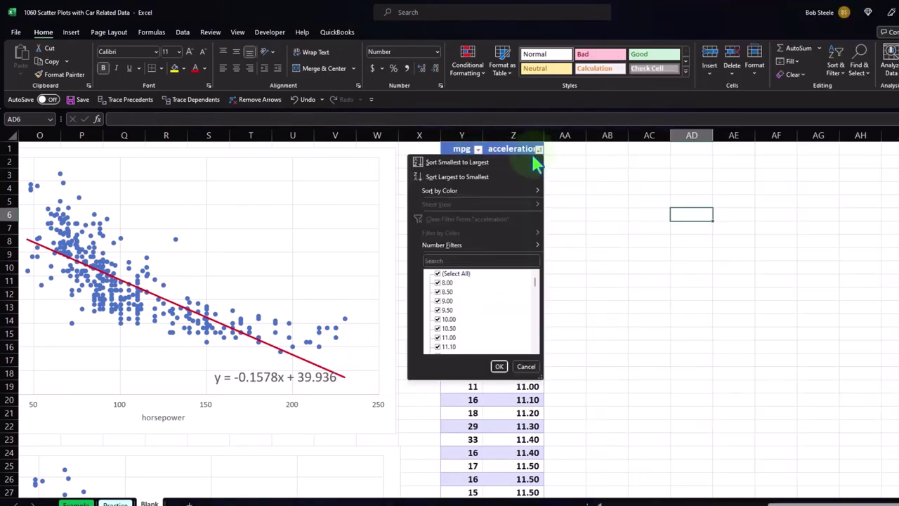
left_click(481, 175)
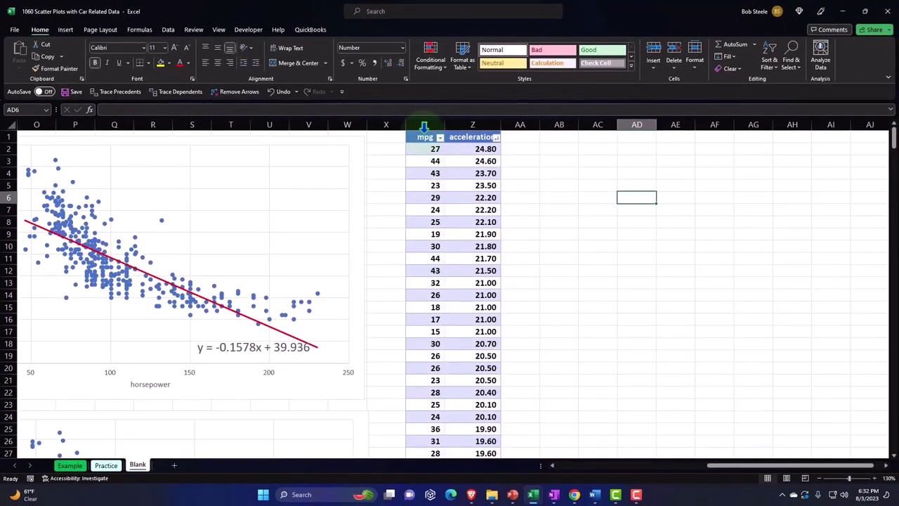
Check how far a whole-column selection of mpg and acceleration extends past the last data row
left_click_drag(423, 126, 456, 132)
left_click_drag(893, 138, 889, 475)
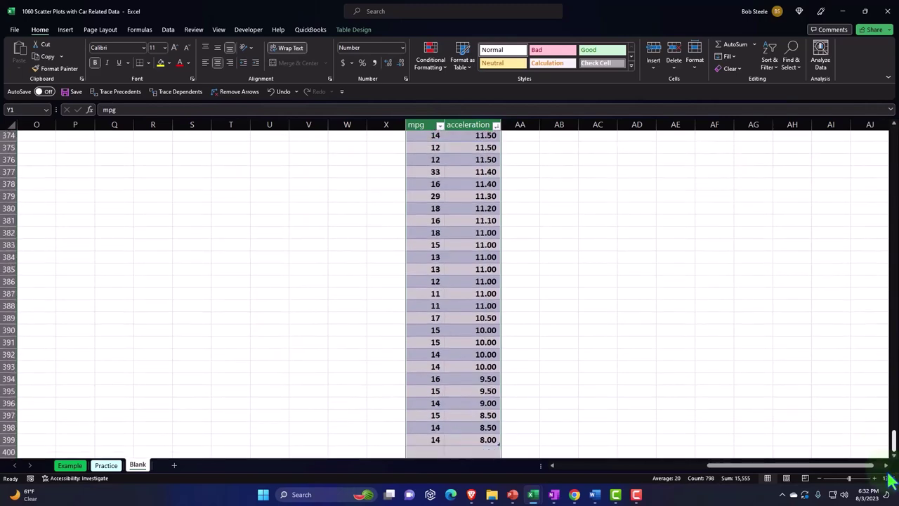
scroll(661, 379, "up", 20)
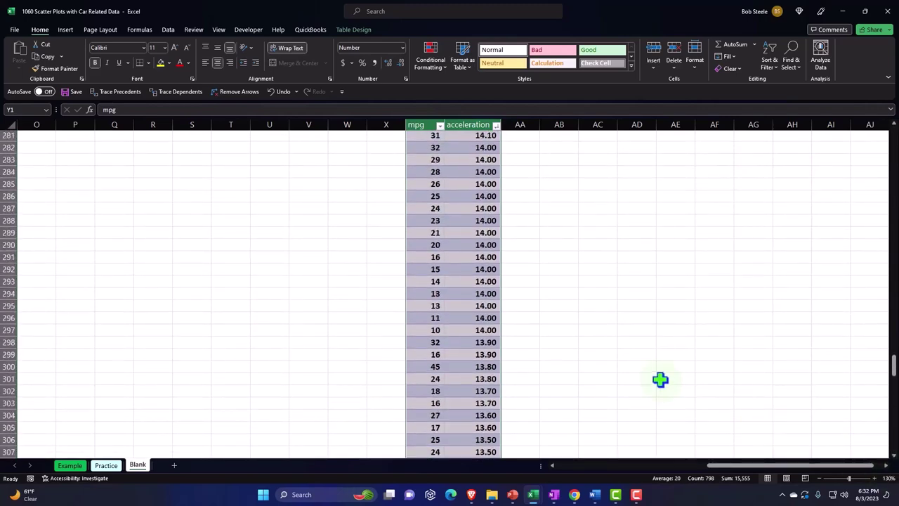
scroll(660, 379, "up", 20)
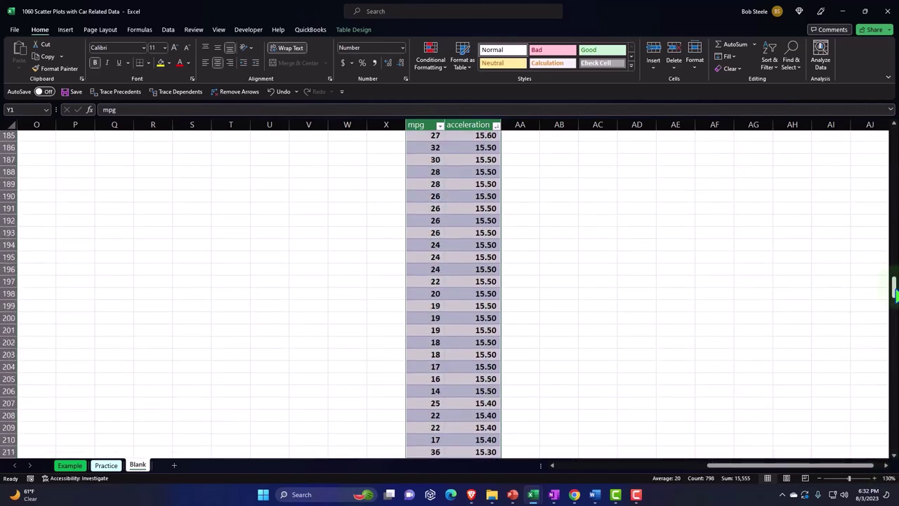
left_click_drag(893, 288, 893, 133)
left_click(526, 161)
Insert a markers-only scatter chart from the mpg and acceleration table data in Y1:Z399
left_click_drag(432, 135, 457, 135)
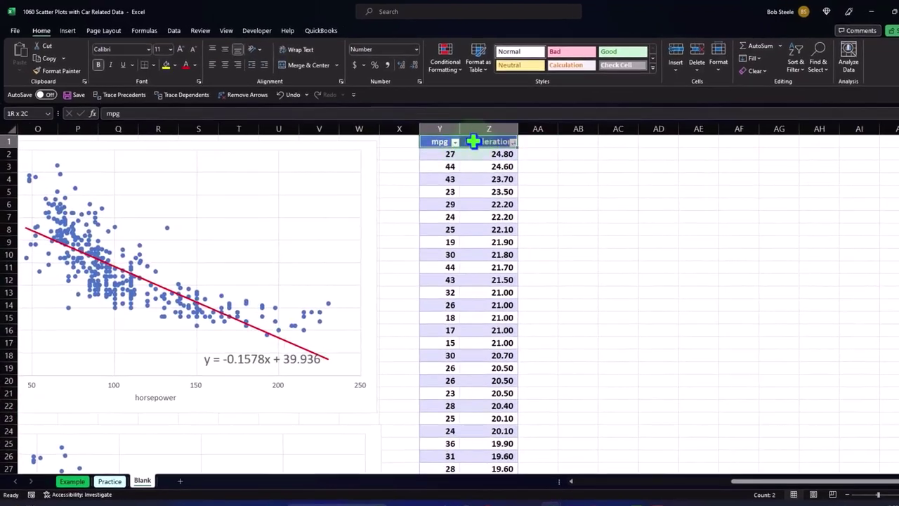
key("ctrl+shift+Down")
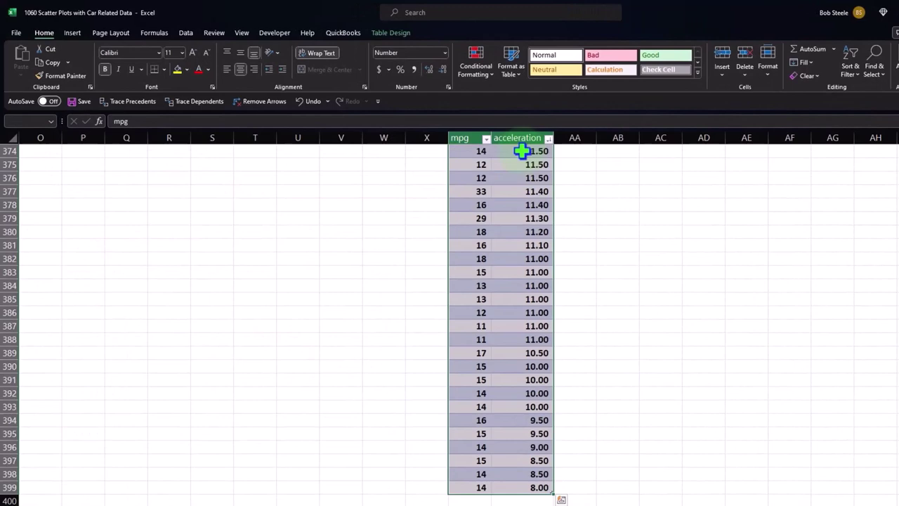
key("ctrl+BackSpace")
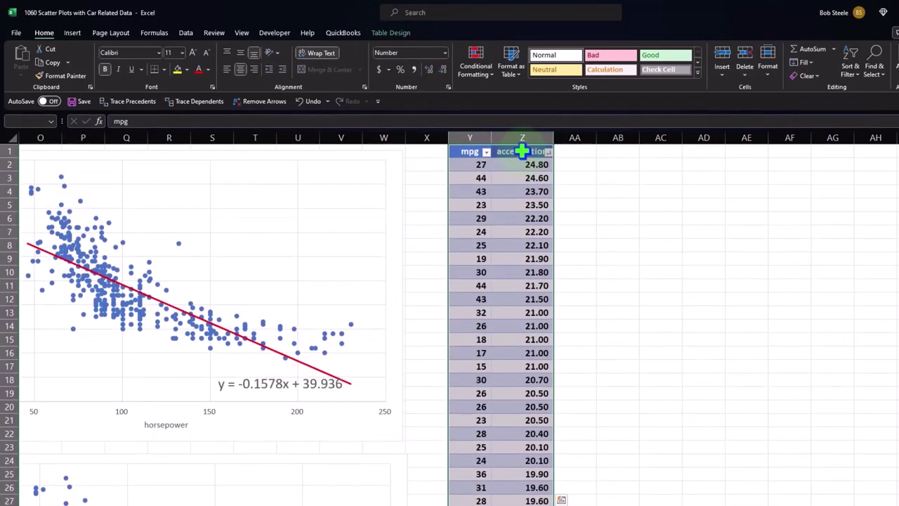
left_click(72, 33)
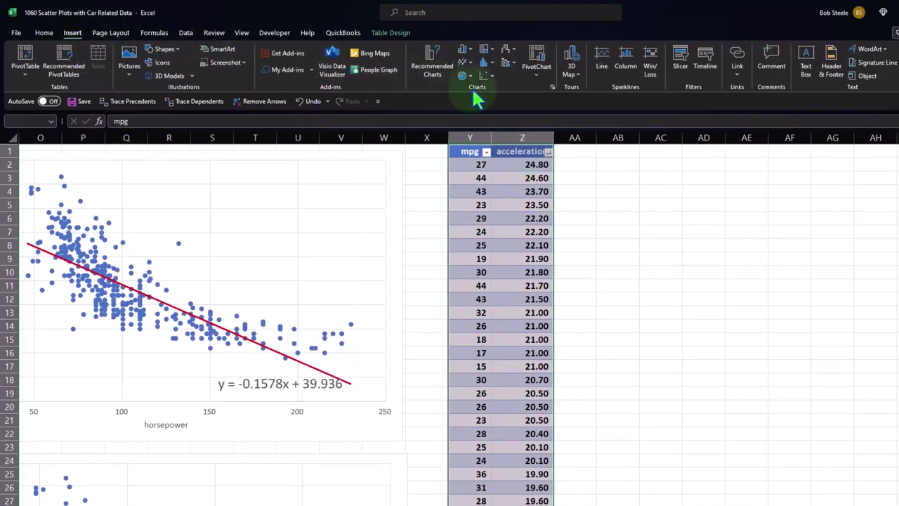
left_click(490, 76)
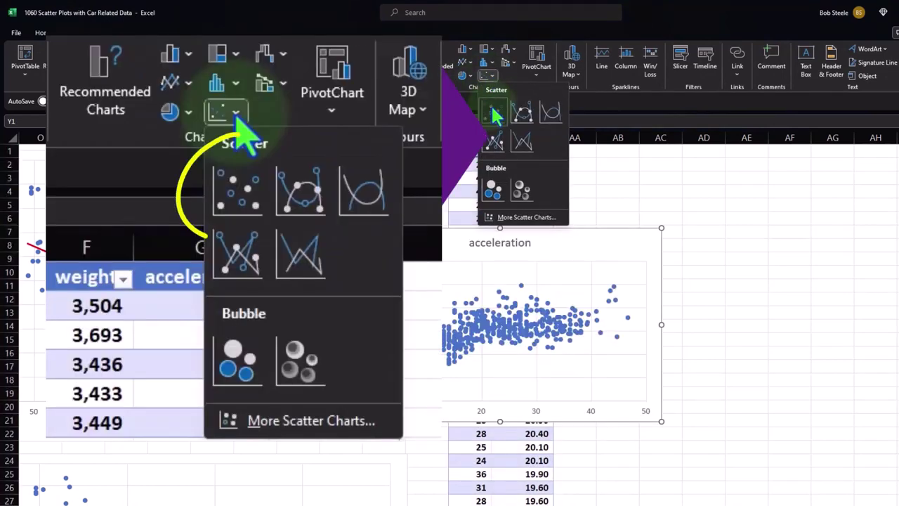
left_click(495, 106)
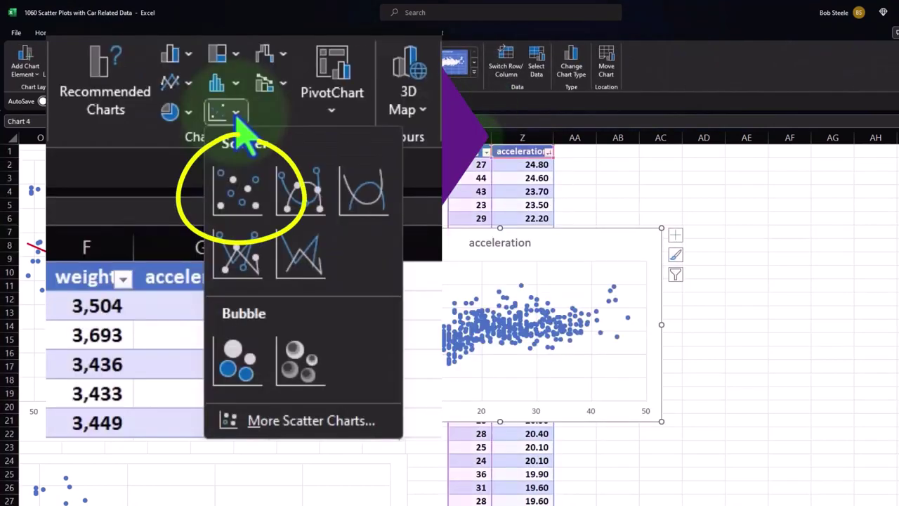
Place the new scatter chart beside the acceleration column, remove its chart title, and enlarge it to span about AA1 to AJ18
left_click_drag(474, 226, 609, 154)
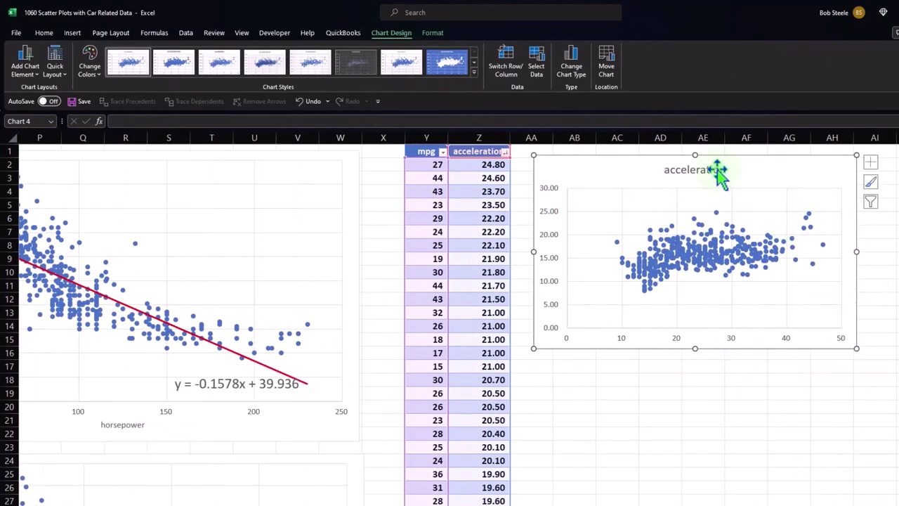
left_click(716, 170)
key("Delete")
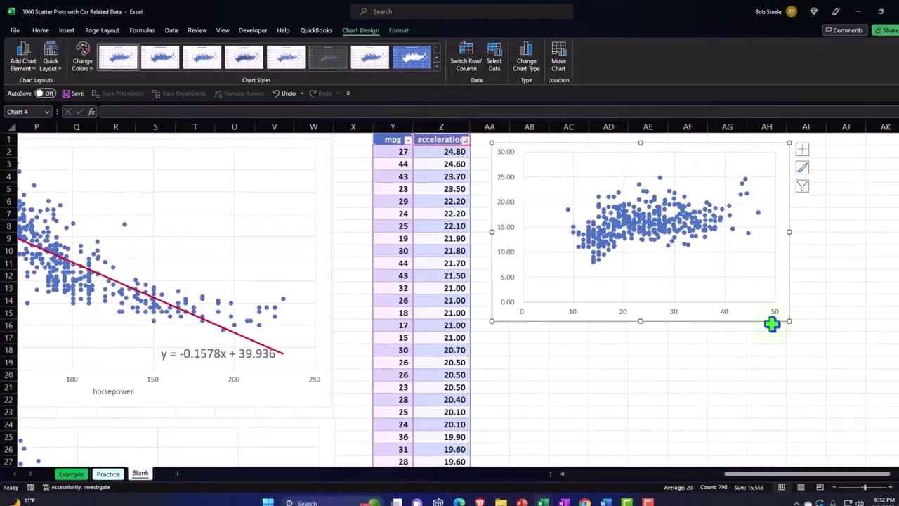
left_click_drag(788, 321, 869, 332)
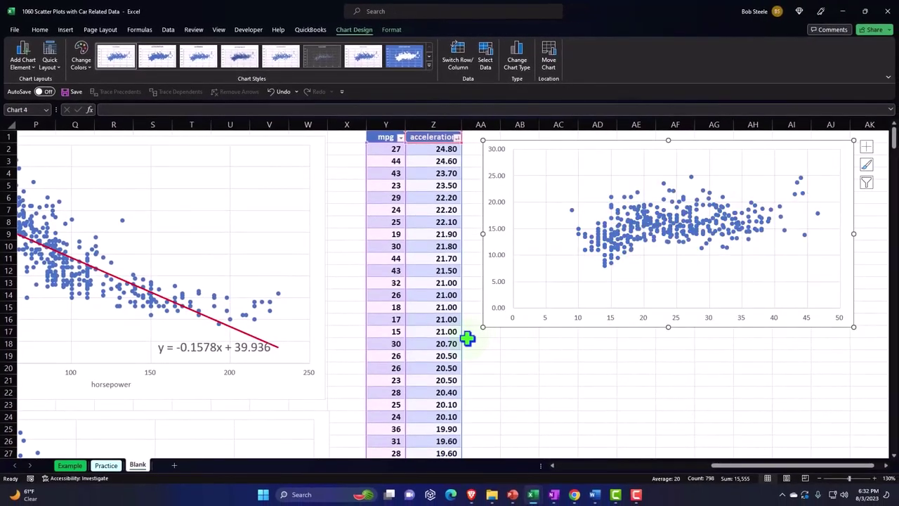
left_click_drag(483, 327, 479, 343)
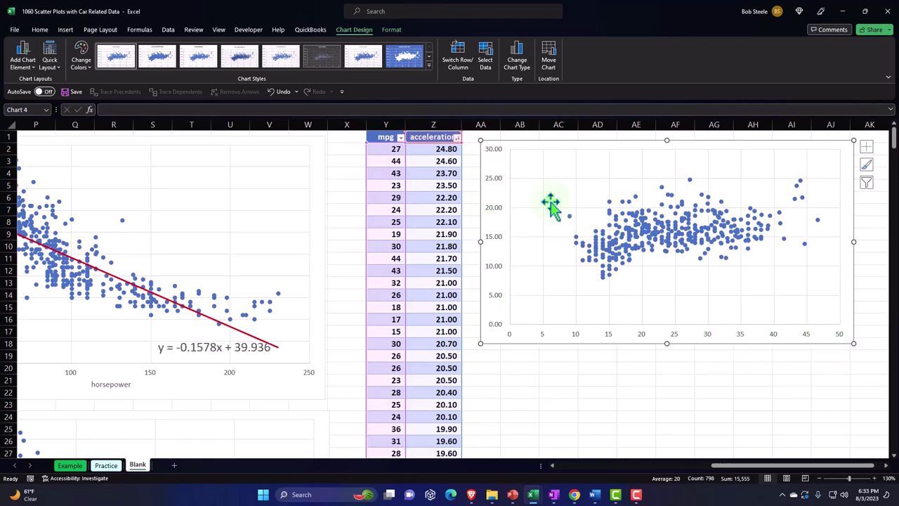
Sort the table by mpg from largest to smallest, and re-sort it by acceleration from largest to smallest
left_click(400, 137)
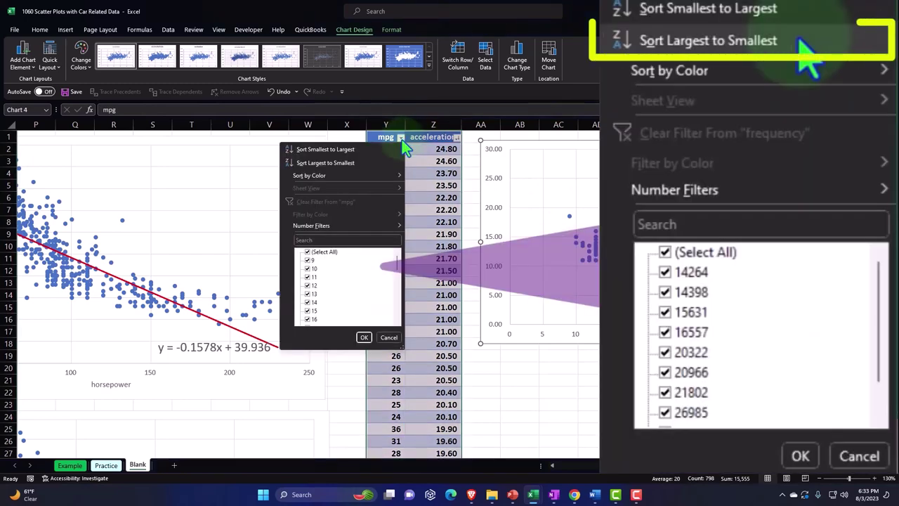
left_click(351, 162)
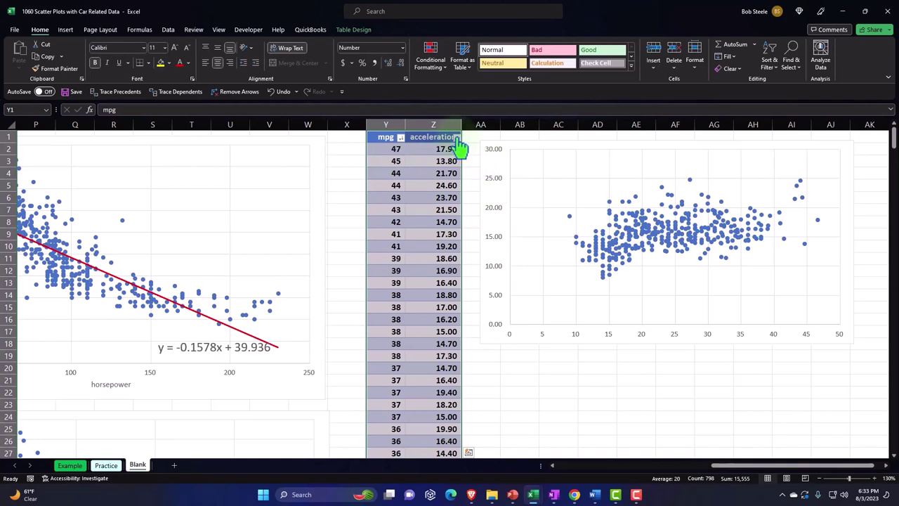
left_click(456, 138)
left_click(410, 166)
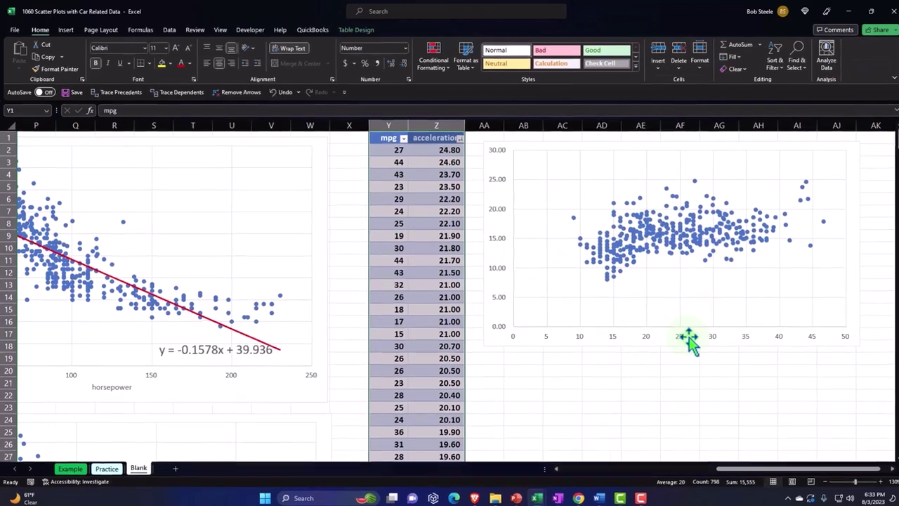
Add axis titles to the mpg and acceleration chart and link the vertical axis title to the acceleration header cell
left_click(692, 337)
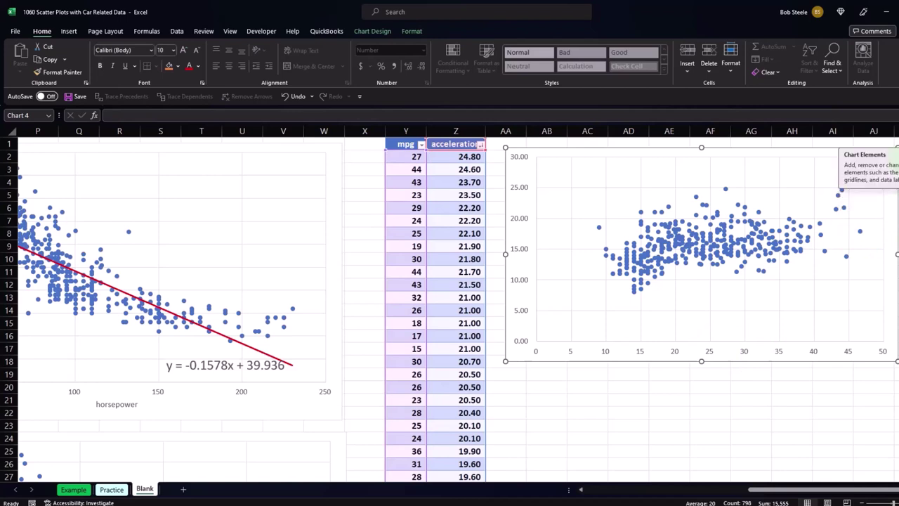
left_click(896, 160)
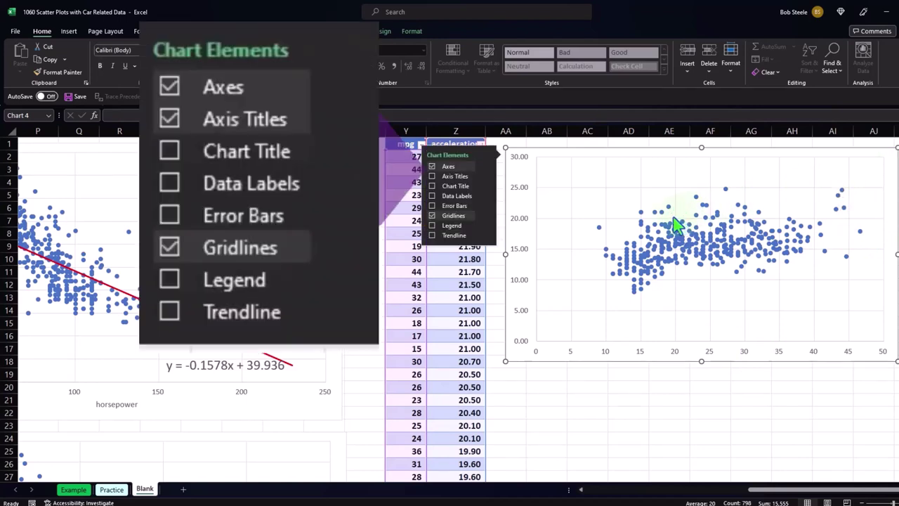
left_click(450, 176)
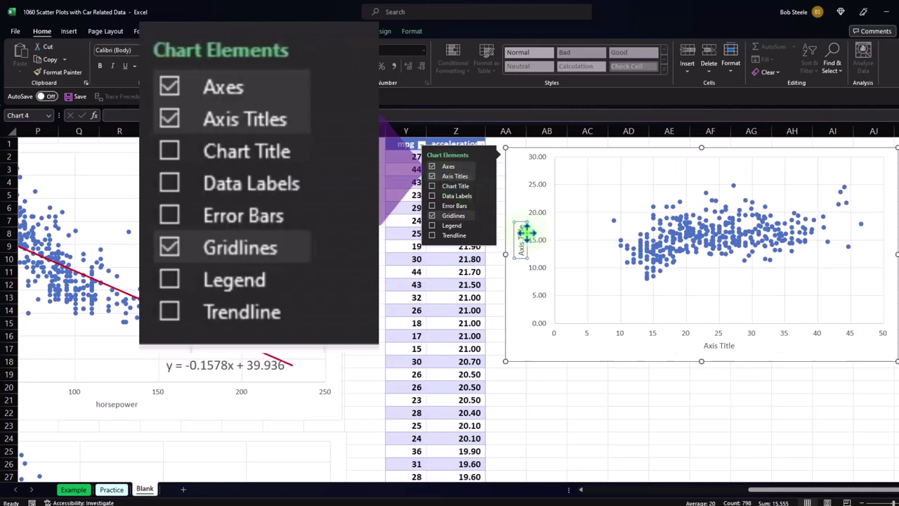
type("=")
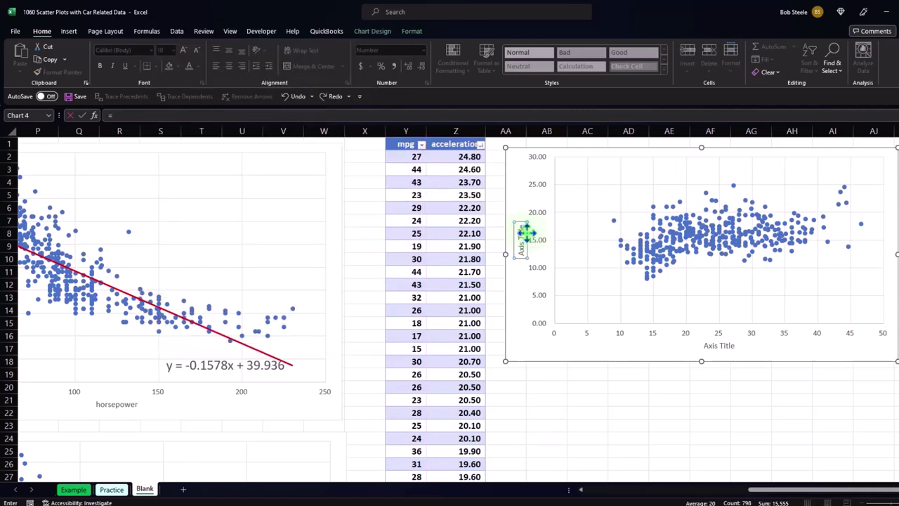
left_click(405, 144)
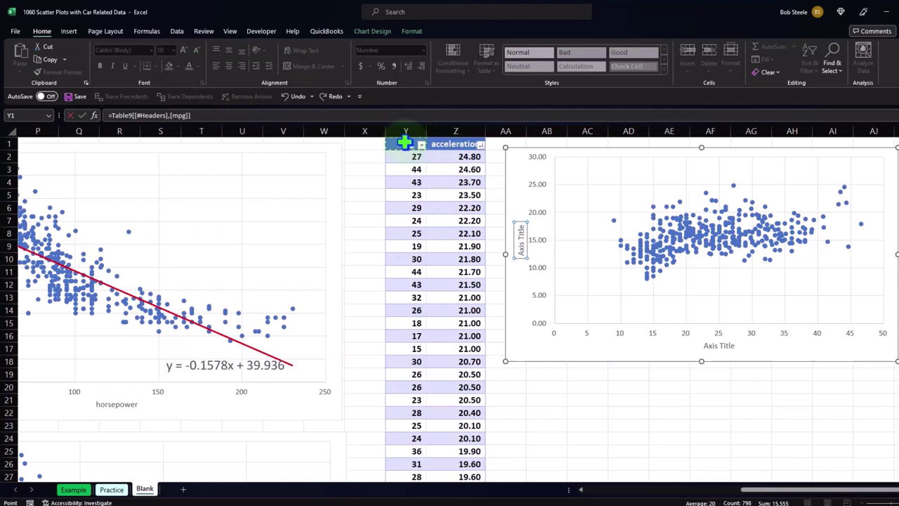
key("Return")
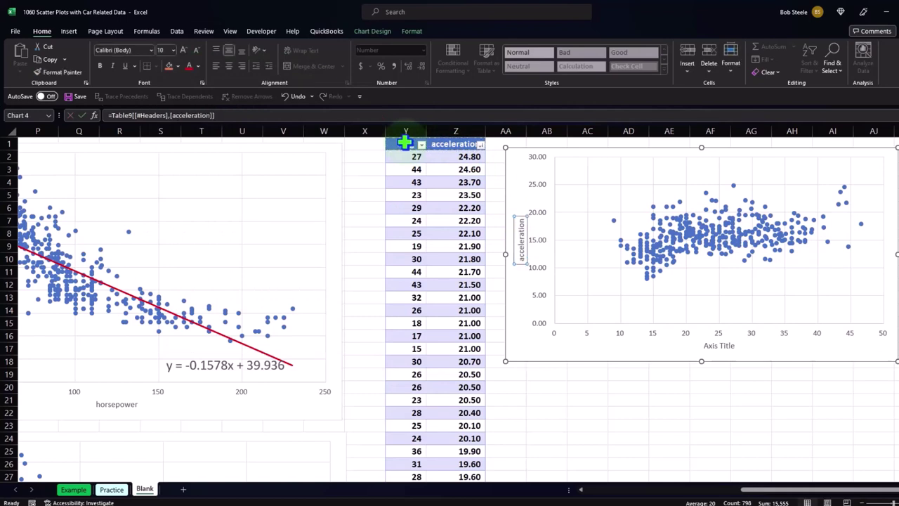
Link the chart's horizontal axis title to the mpg header cell Y1
left_click(728, 345)
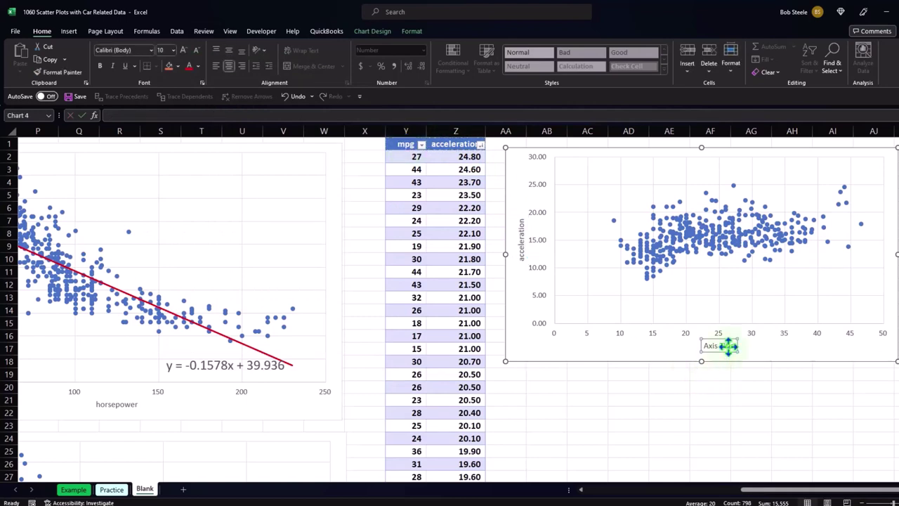
type("=")
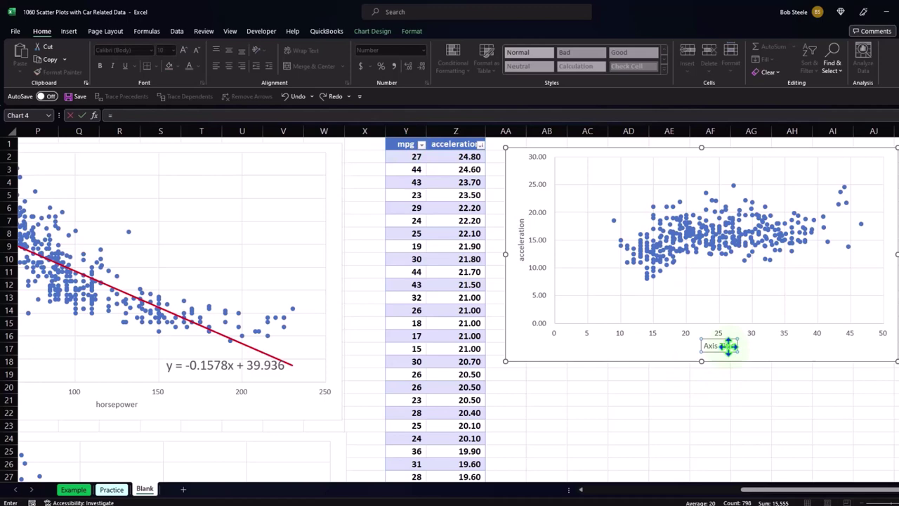
left_click(397, 143)
key("Return")
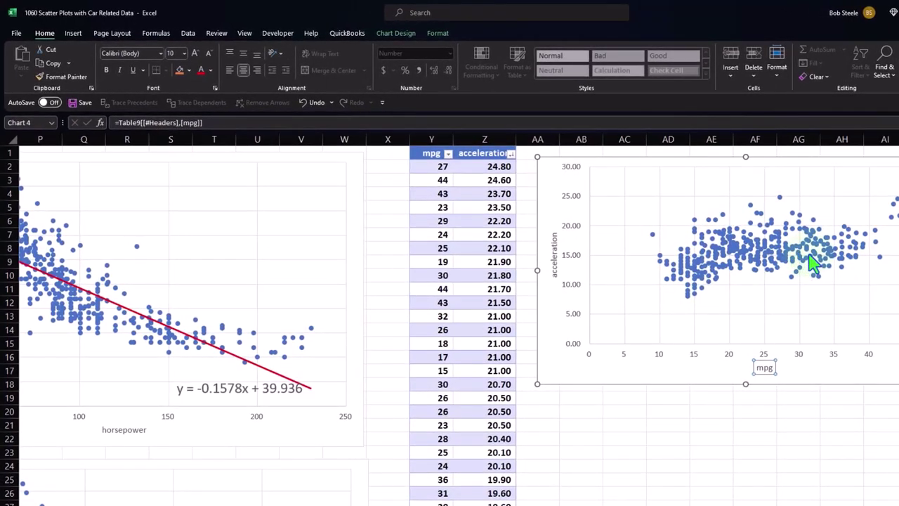
Add a linear trendline to the mpg and acceleration chart and display its equation on the chart
mouse_move(808, 257)
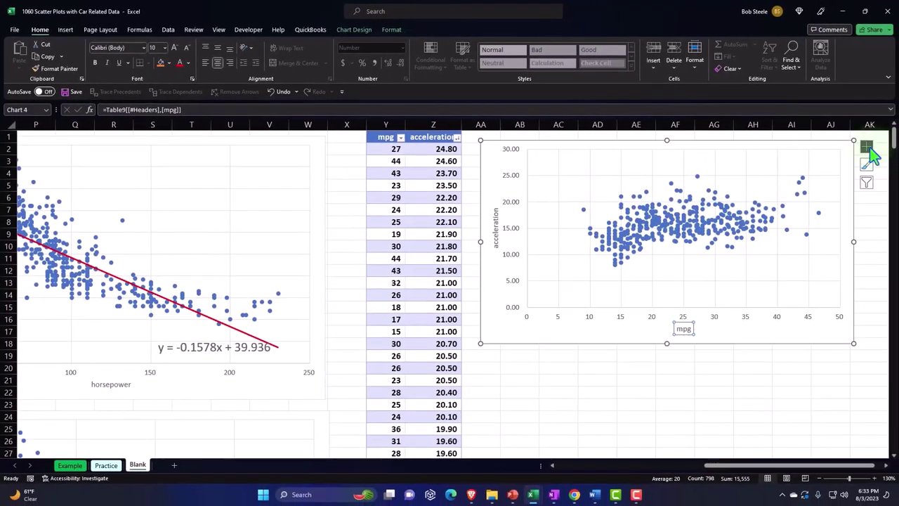
left_click(868, 151)
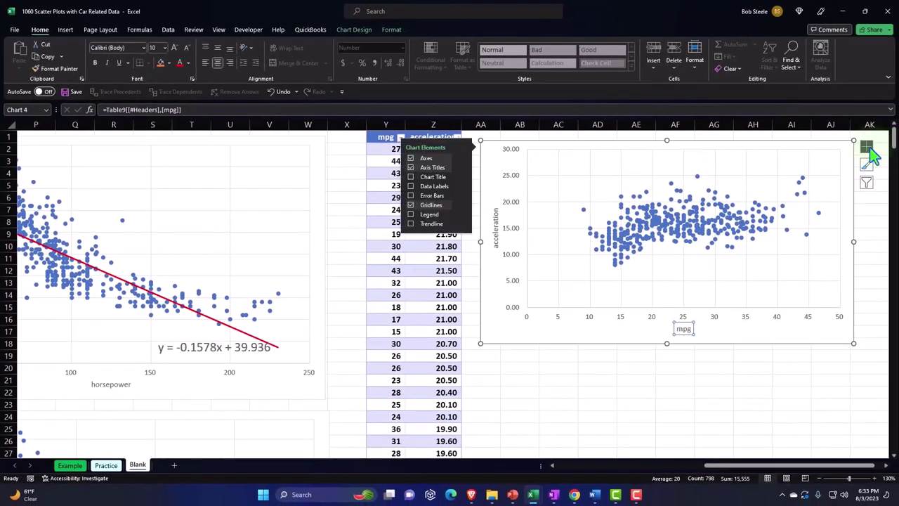
left_click(443, 225)
left_click(462, 223)
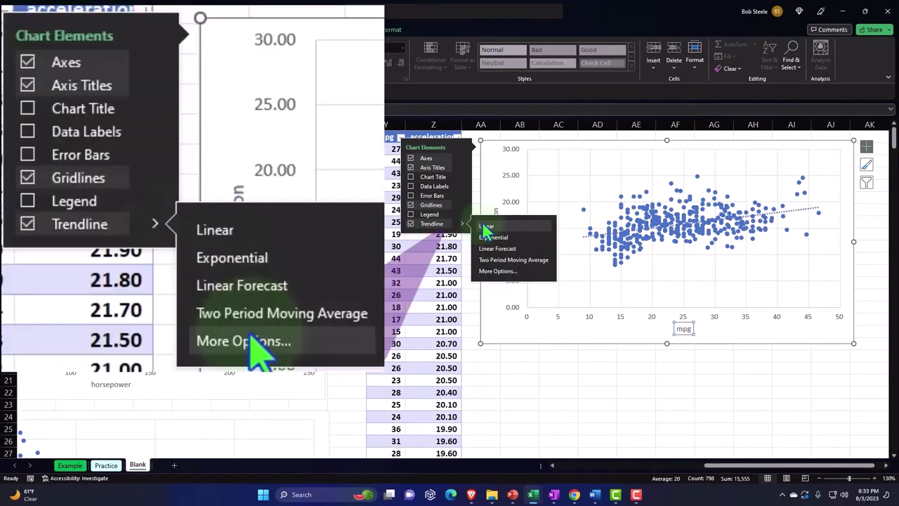
left_click(497, 271)
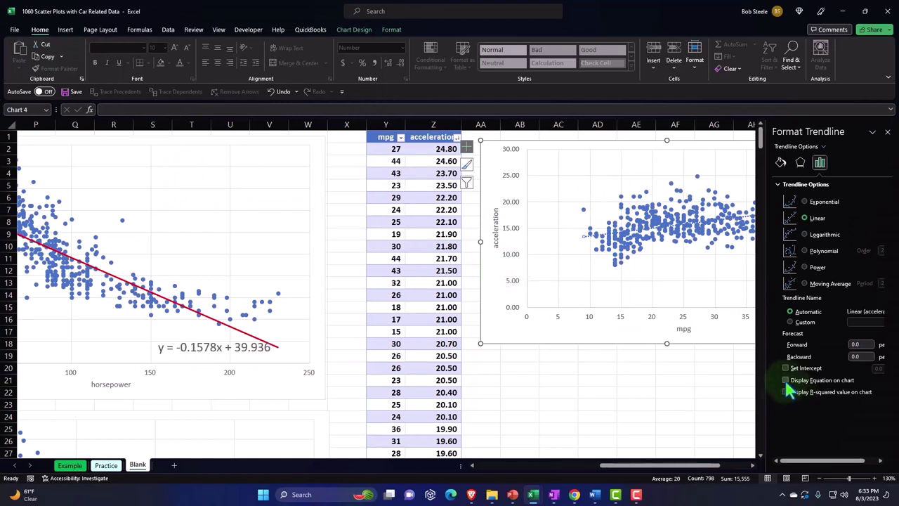
left_click(752, 465)
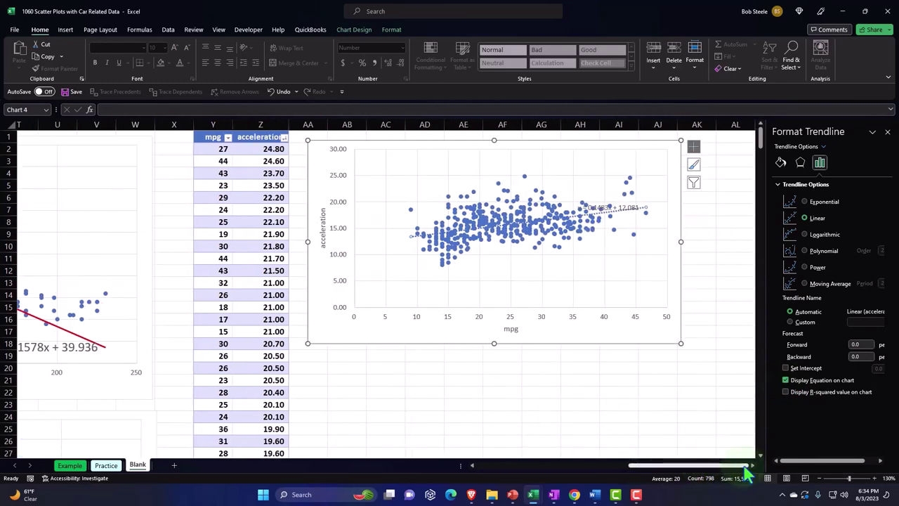
Increase the trendline equation's font size to 11 and move the label above the data points
left_click(621, 207)
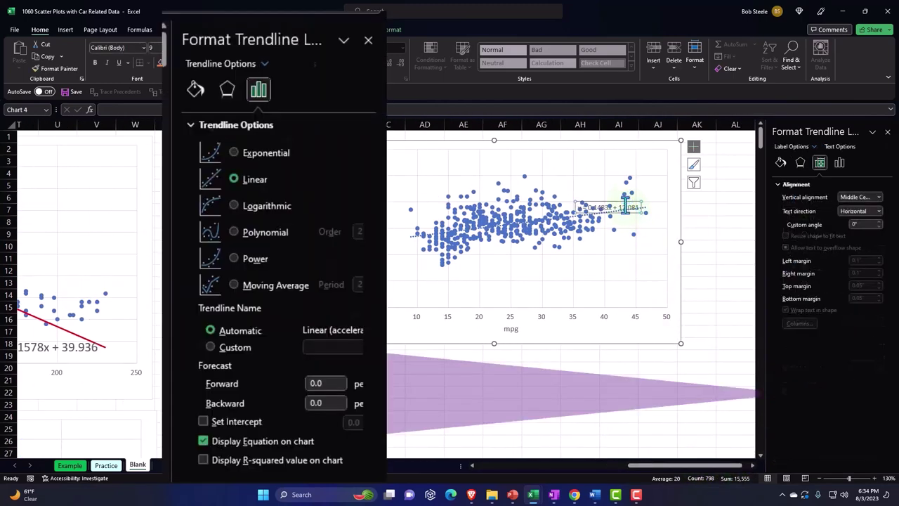
left_click(66, 32)
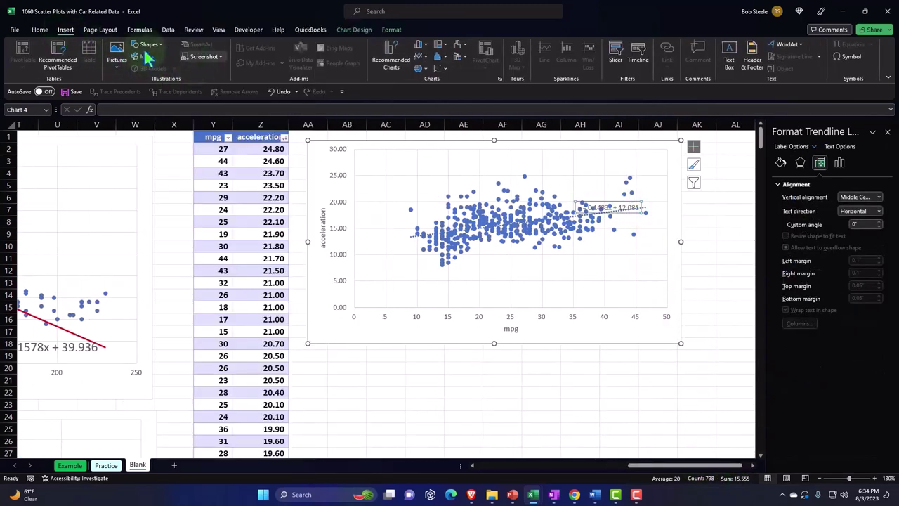
left_click(40, 30)
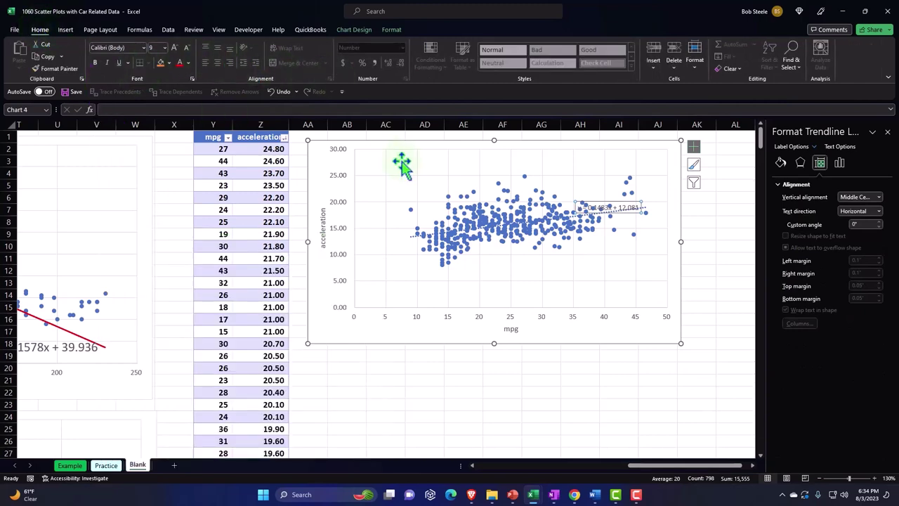
left_click(175, 48)
left_click(175, 49)
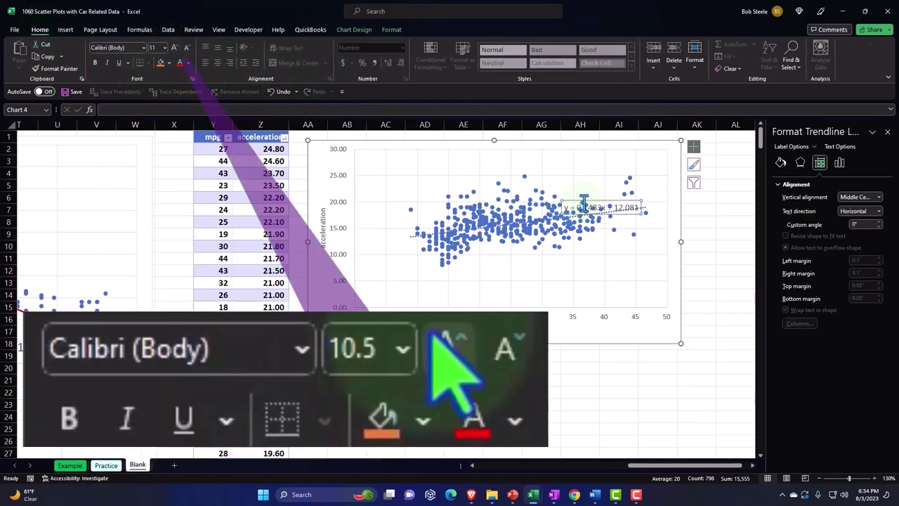
left_click_drag(585, 194, 584, 166)
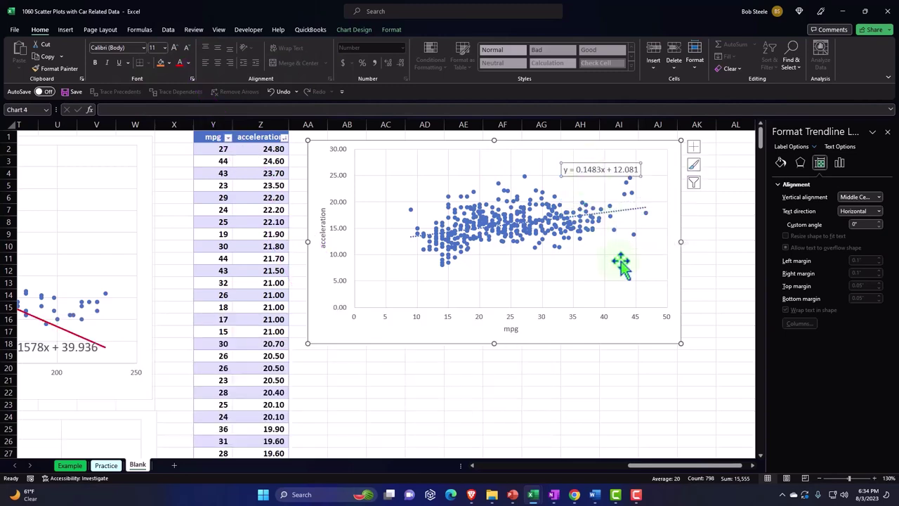
Apply a yellow 8 pt glow preset to the trendline of the mpg and acceleration chart
left_click(634, 209)
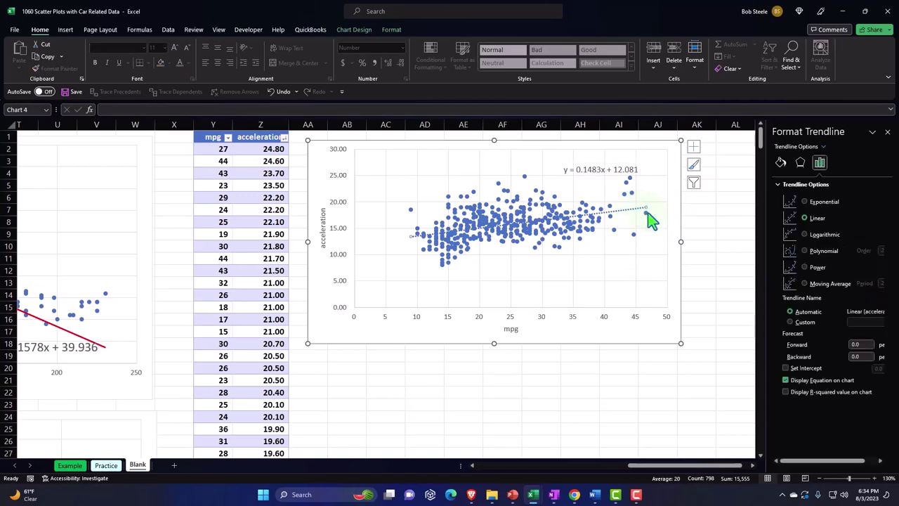
left_click(780, 163)
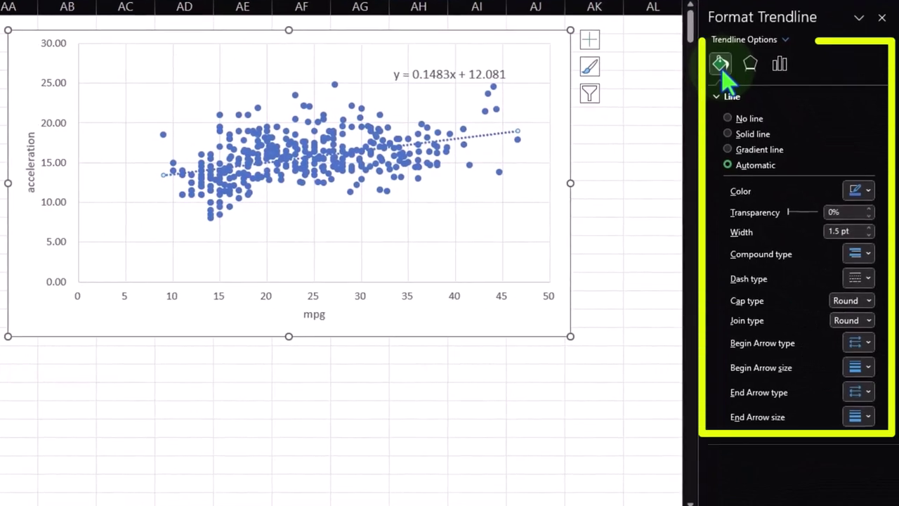
left_click(759, 71)
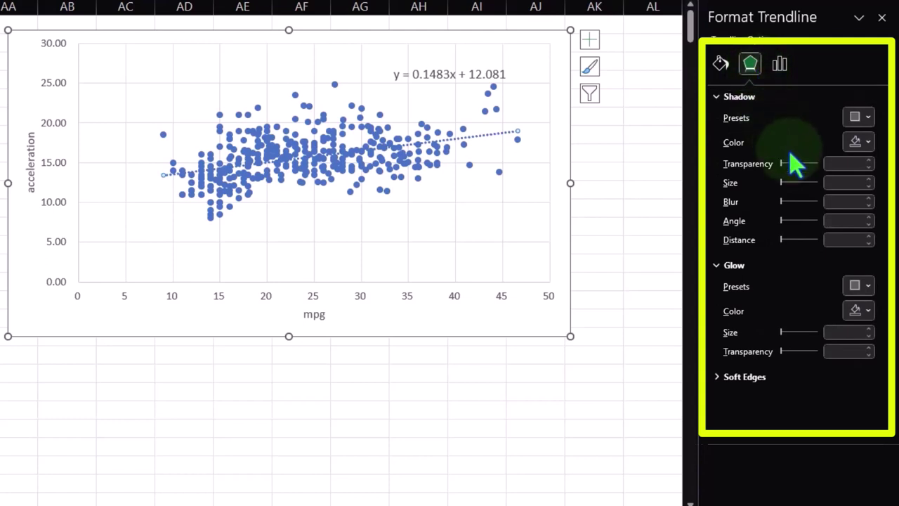
left_click(868, 143)
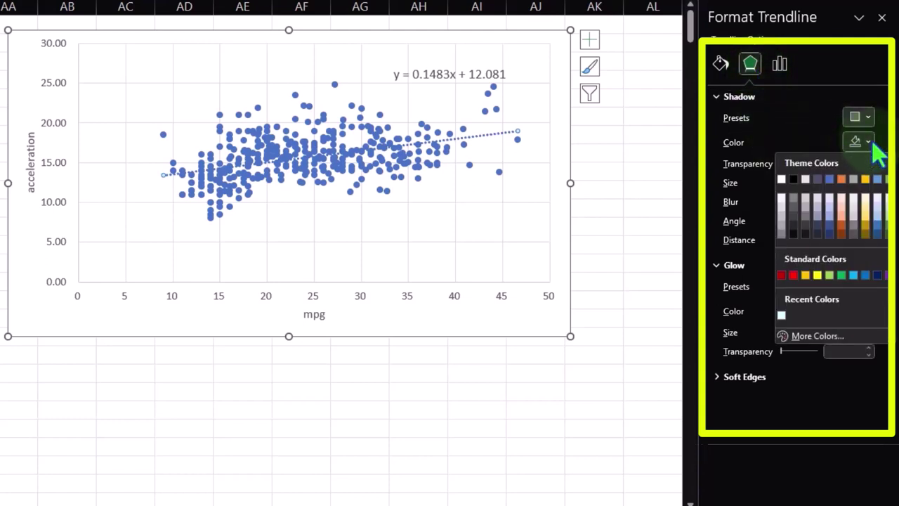
left_click(868, 142)
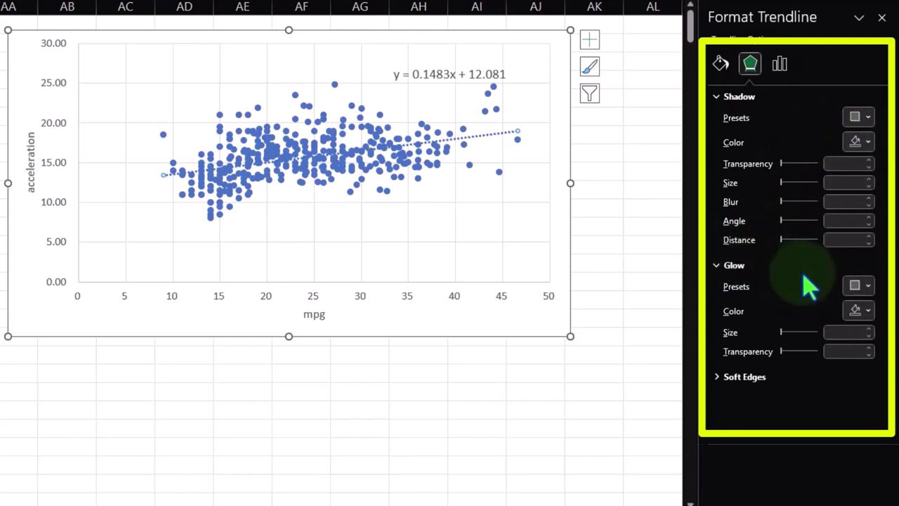
left_click(868, 285)
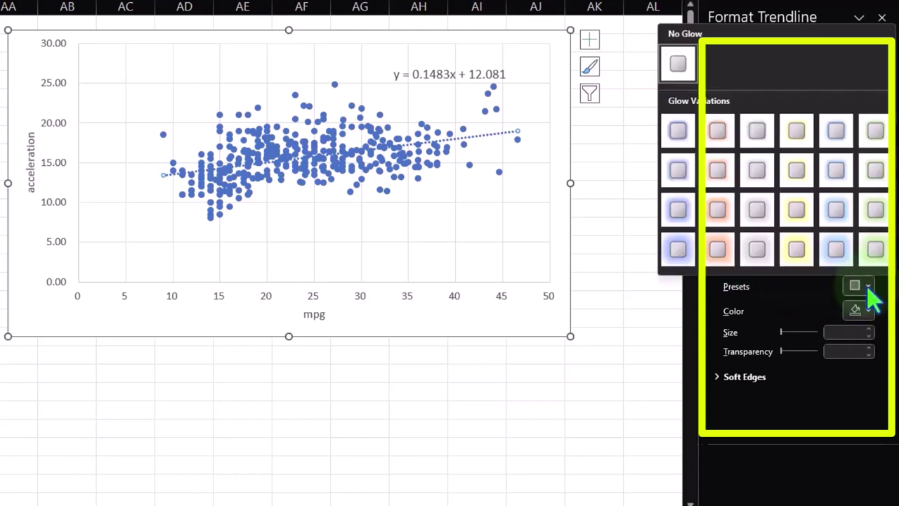
left_click(797, 175)
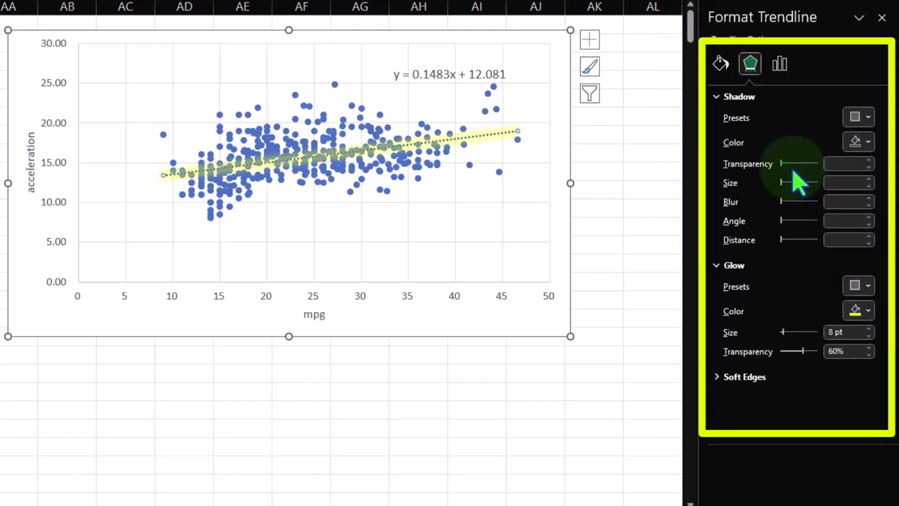
Change the trendline's glow to the orange 18 pt preset and deselect the chart
left_click(868, 311)
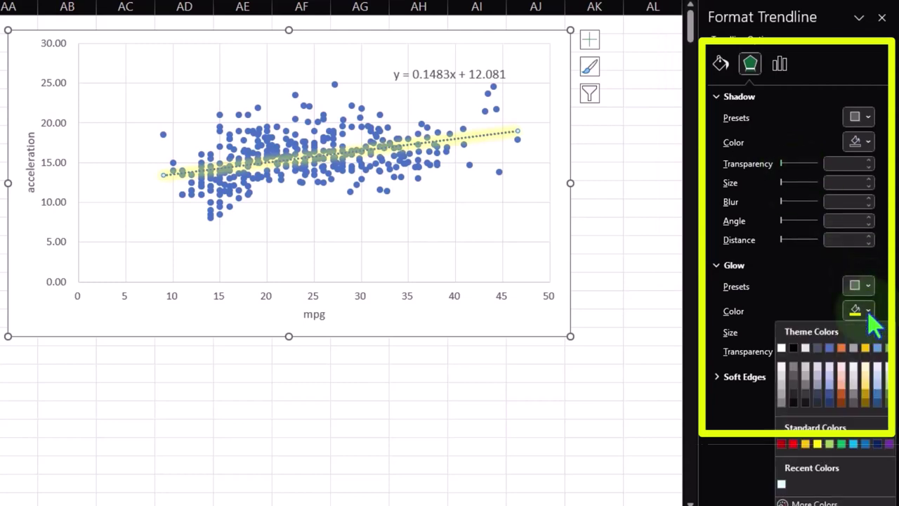
left_click(868, 311)
left_click(868, 286)
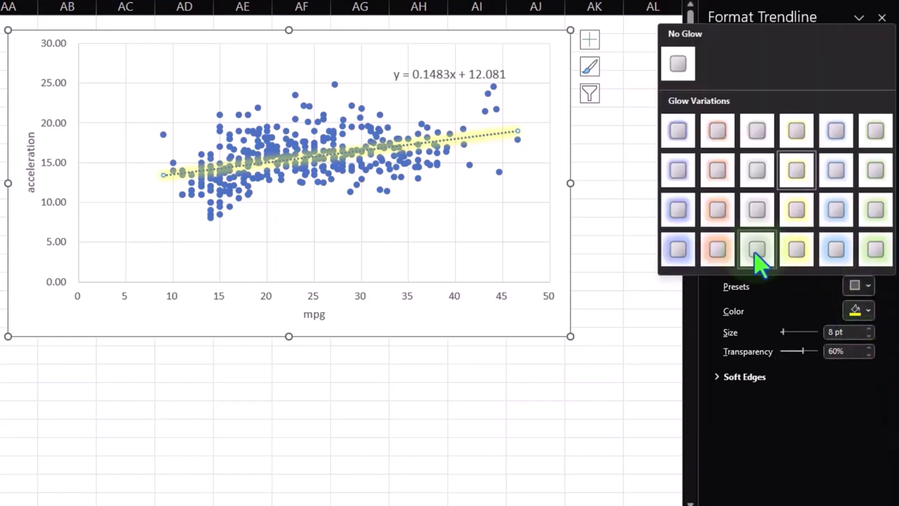
left_click(717, 258)
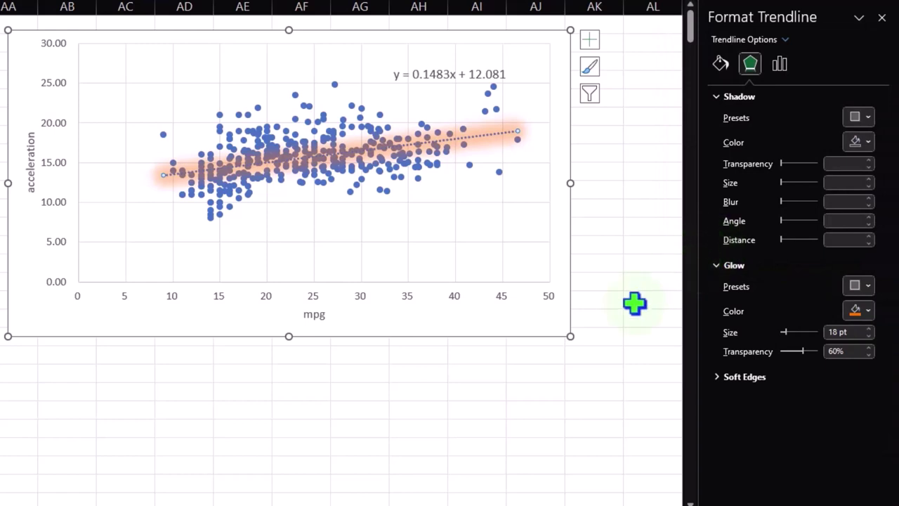
left_click(617, 365)
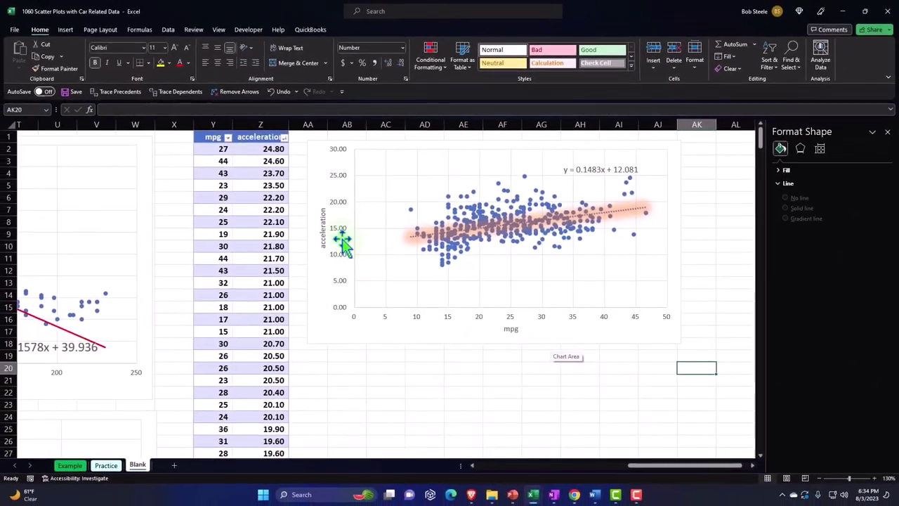
Go back along row 3 to cell A3 at the start of the original car data table
left_click(272, 163)
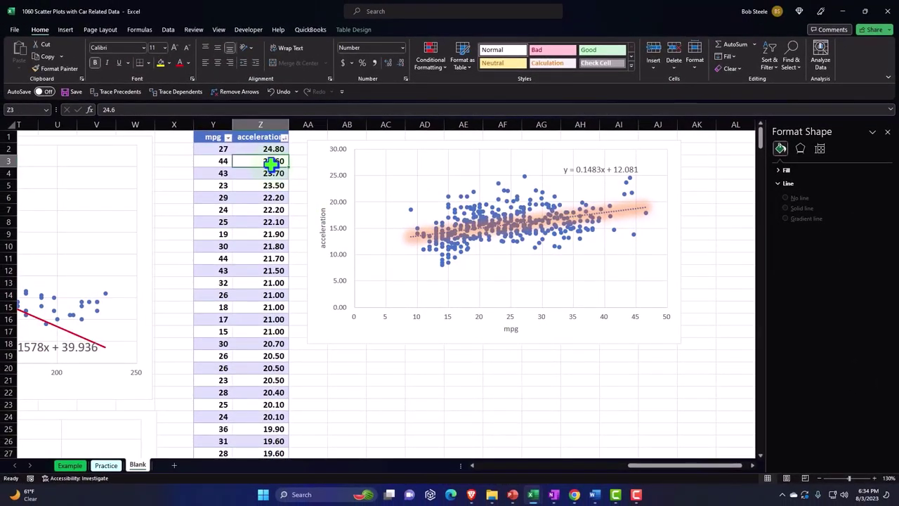
key("Left")
key("Left")
key("Left")
key("Left")
key("Left")
key("Left")
key("Left")
key("Left")
key("Left")
key("Left")
key("Left")
key("Left")
key("Left")
key("Left")
key("Left")
key("Left")
key("Left")
key("Left")
key("Left")
key("Left")
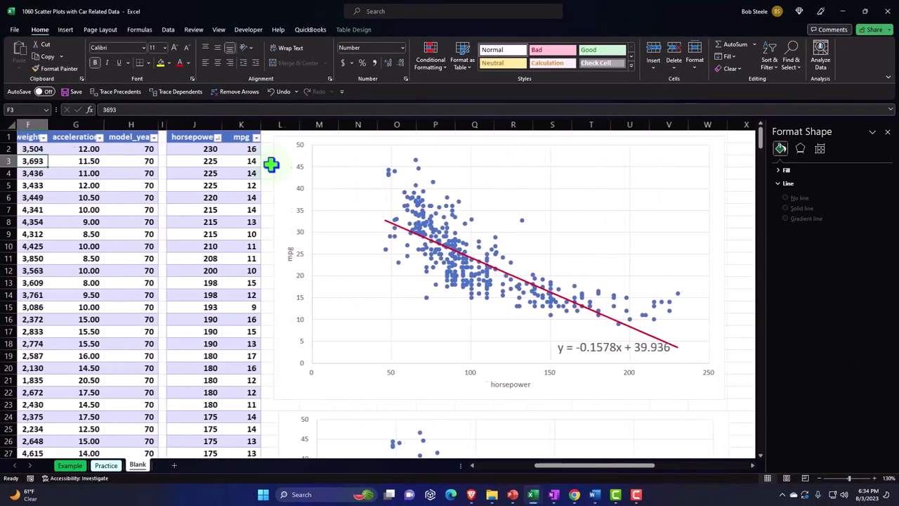
key("Left")
key("Left")
key("Left")
key("Left")
key("Left")
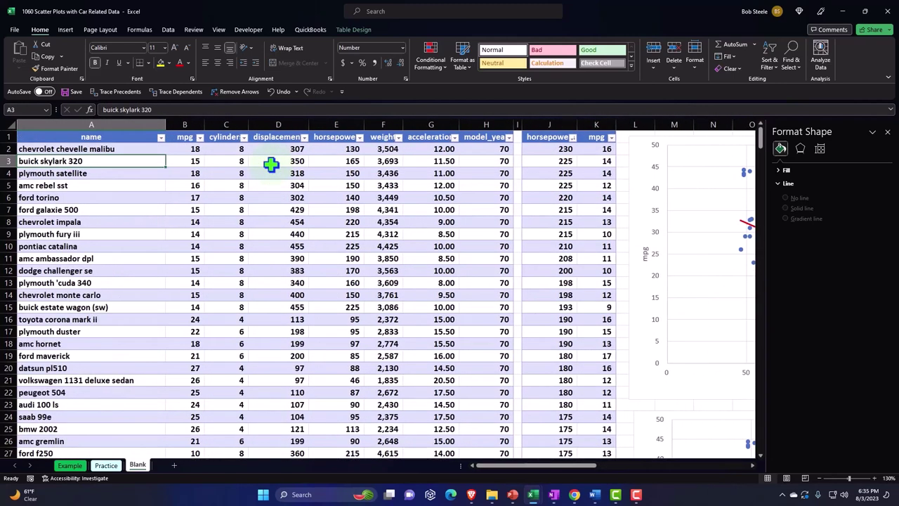
Select the mpg column of the original car table from its header B1 through row 399
left_click(187, 135)
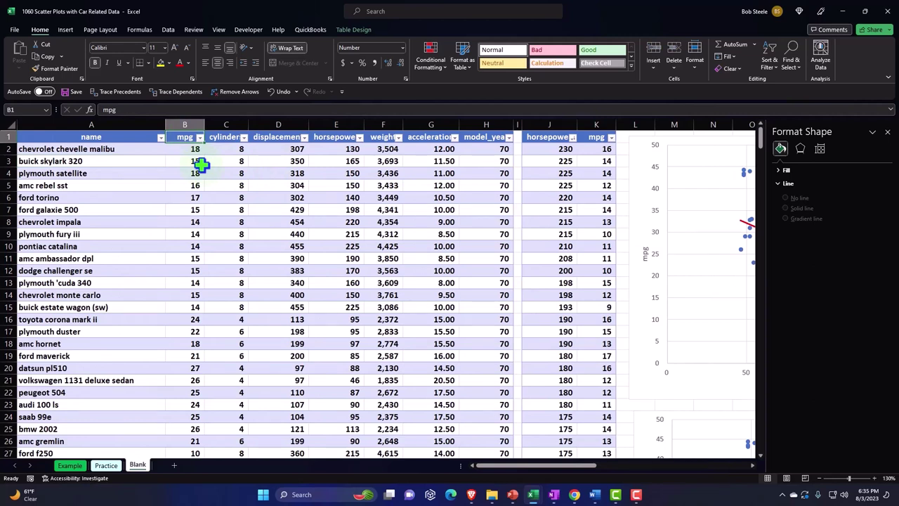
left_click_drag(184, 137, 197, 450)
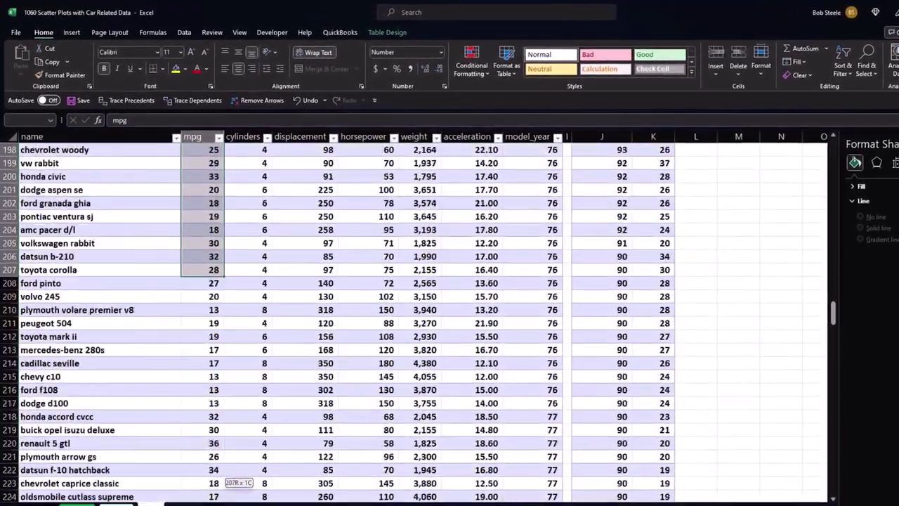
left_click_drag(224, 480, 209, 469)
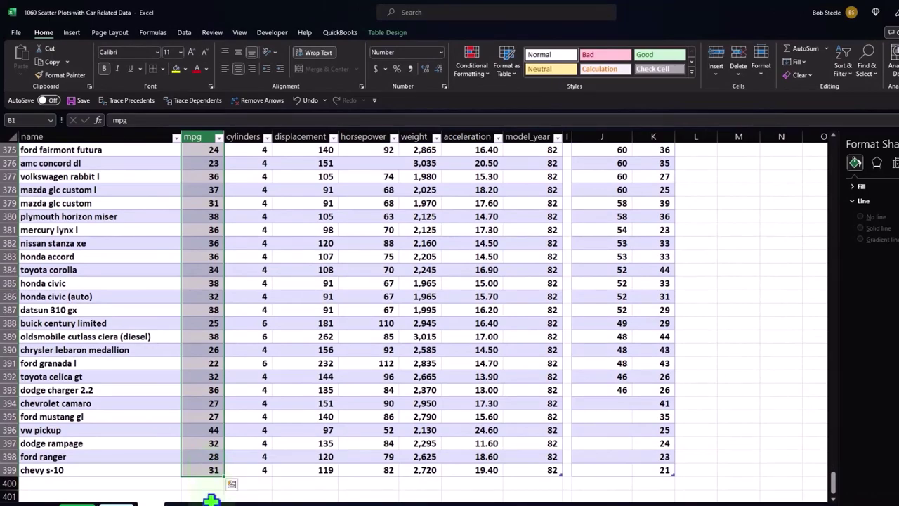
left_click_drag(836, 485, 828, 132)
Select the mpg column and add the non-adjacent acceleration column to the selection, both with headers and all data rows
left_click(203, 153)
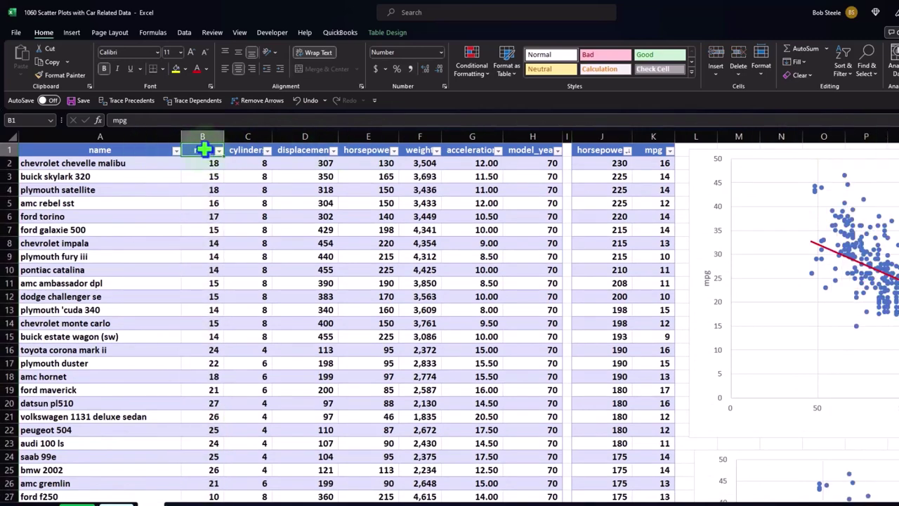
key("ctrl+shift+Down")
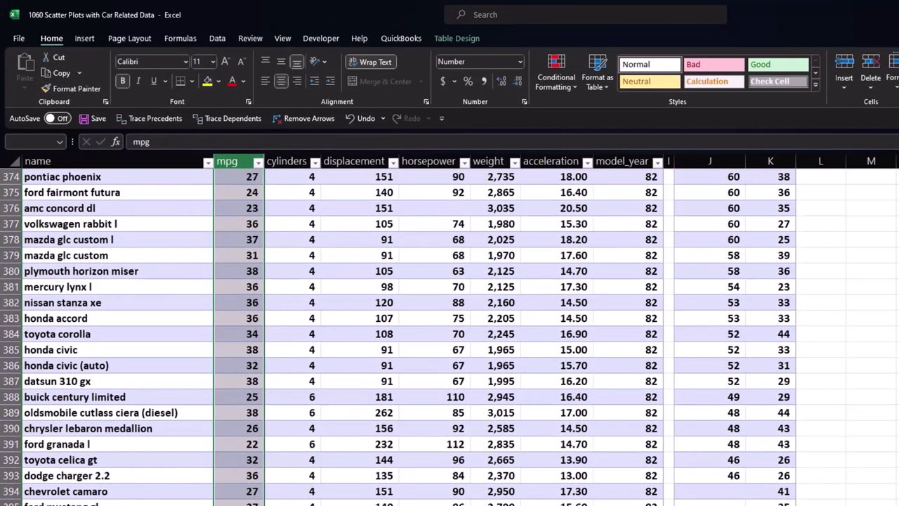
key("ctrl+BackSpace")
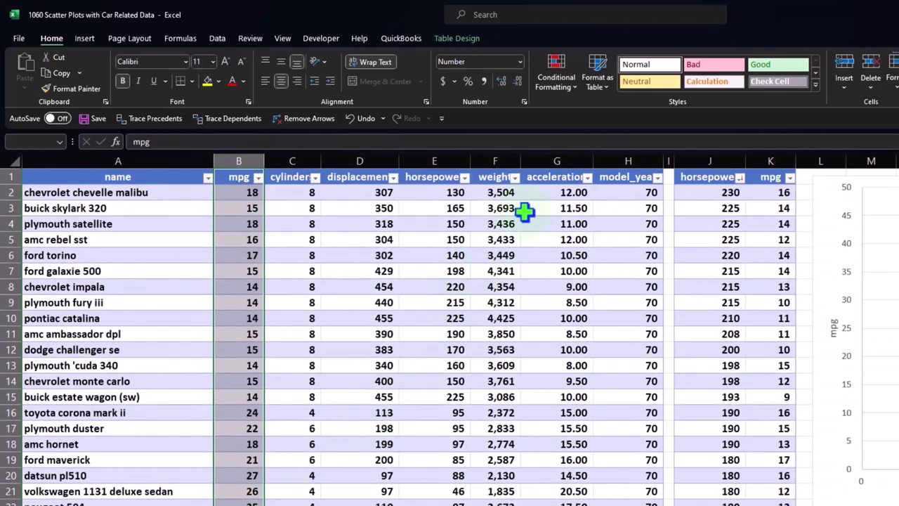
left_click(554, 178, "ctrl")
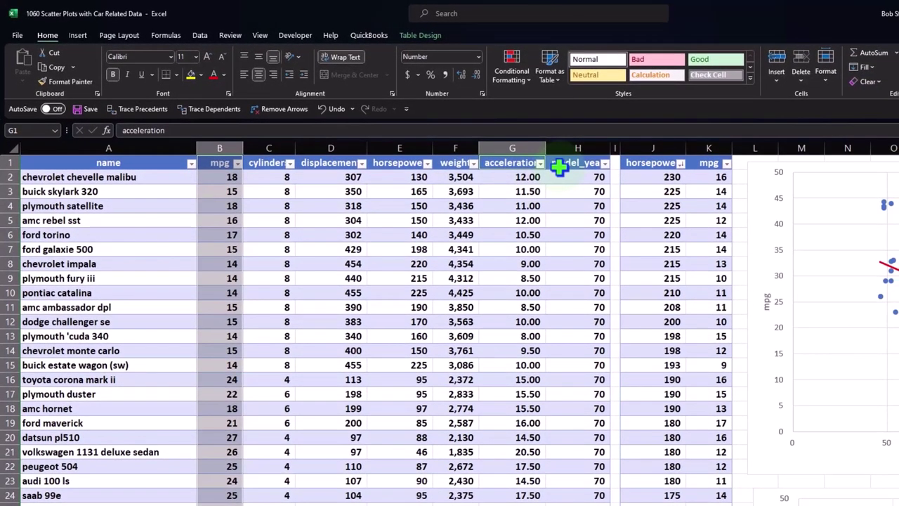
scroll(558, 165, "down", 20)
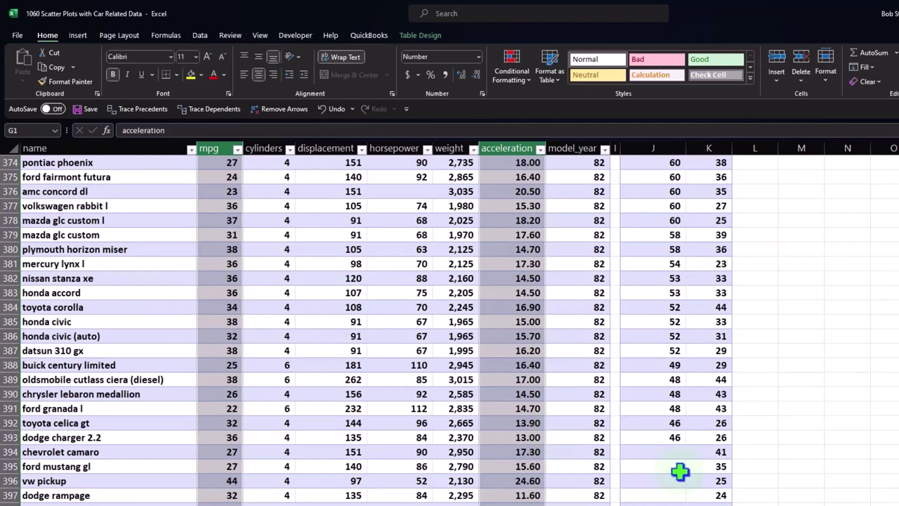
scroll(680, 471, "up", 20)
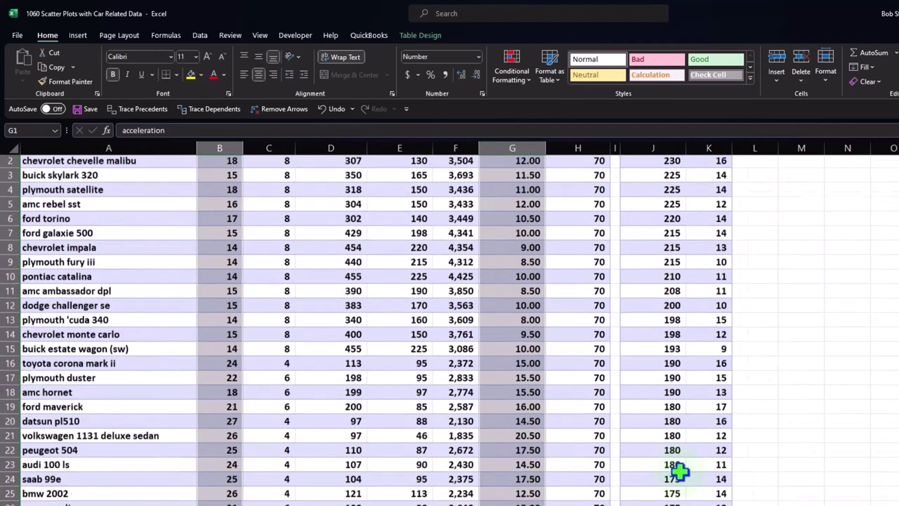
Select headers B1 and G1 together, and extend the selection down to row 399 in both the acceleration and mpg columns
left_click(224, 162)
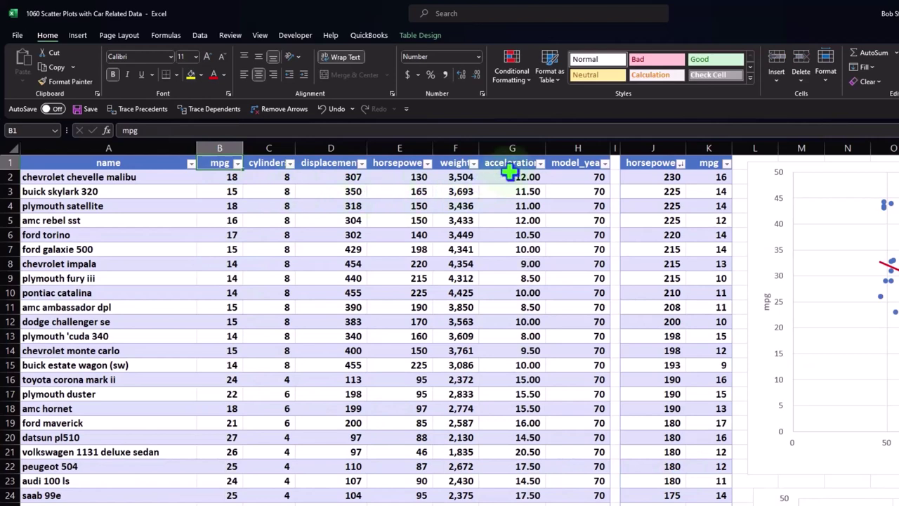
left_click(510, 163)
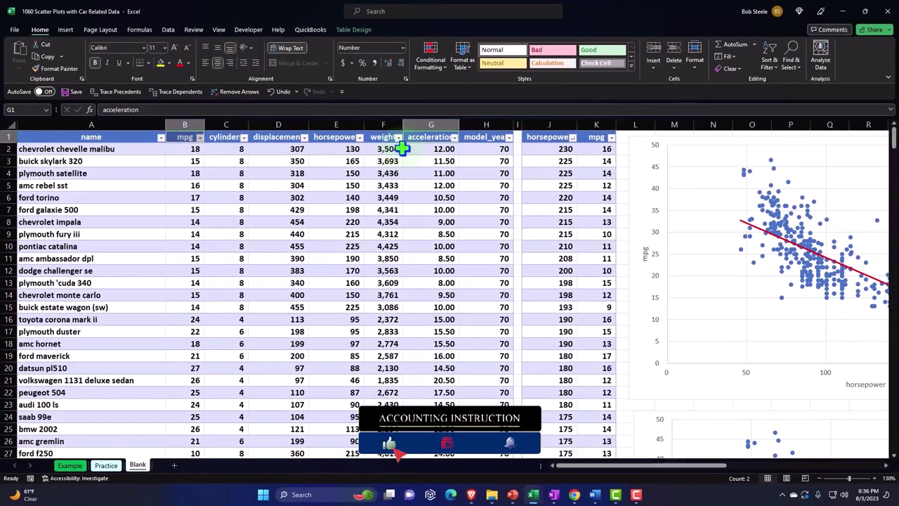
key("ctrl+shift+Down")
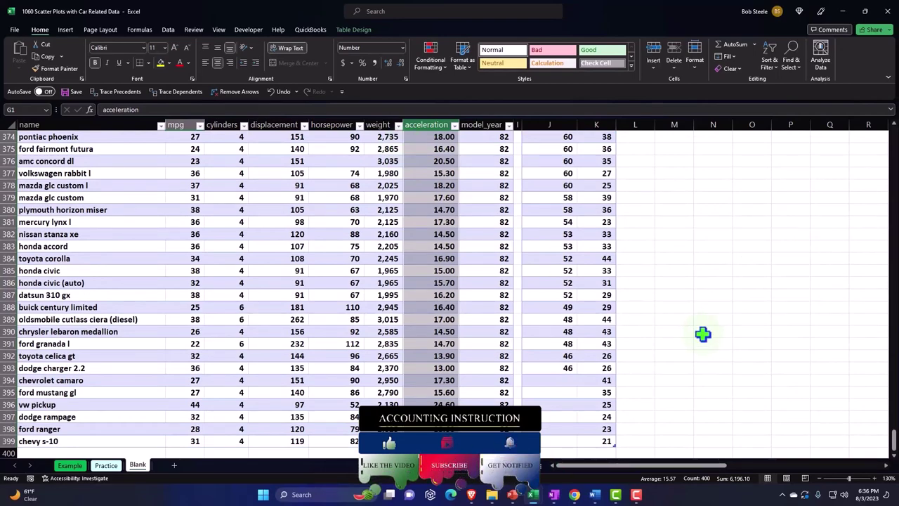
key("ctrl+BackSpace")
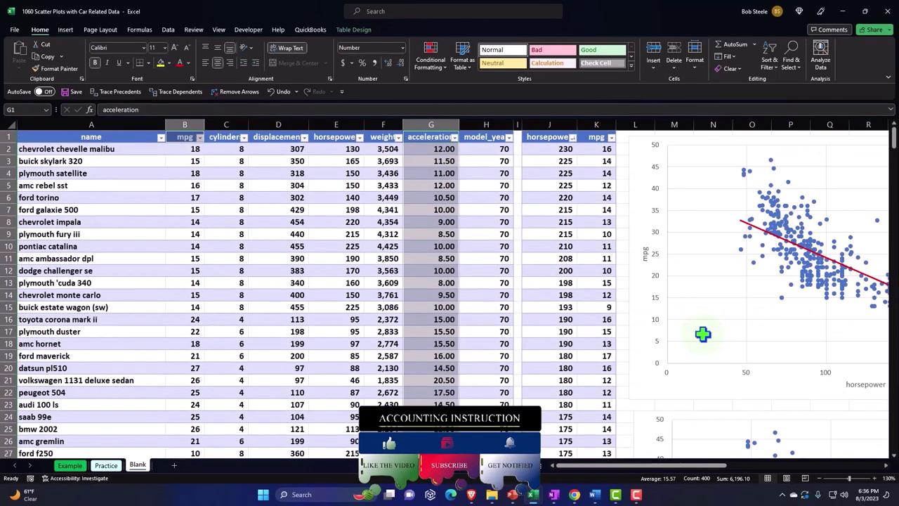
left_click(185, 138)
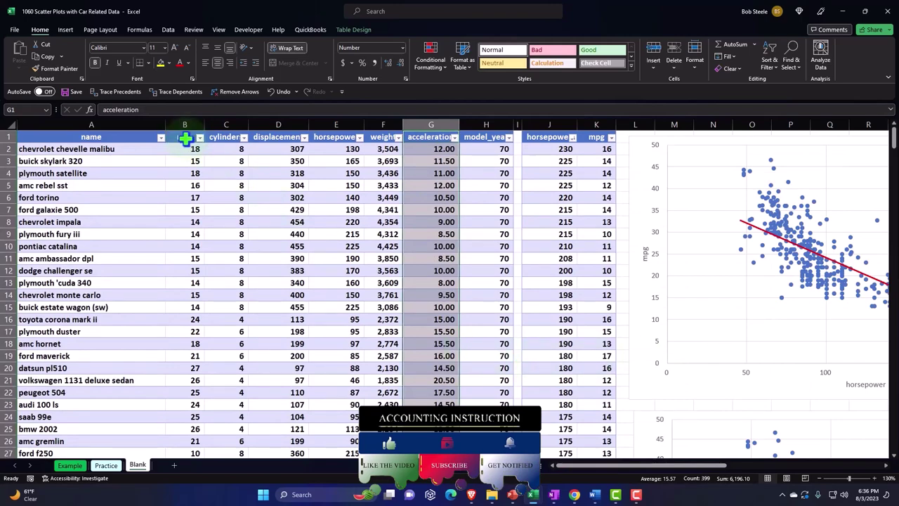
key("ctrl+shift+Down")
key("ctrl+shift+Down")
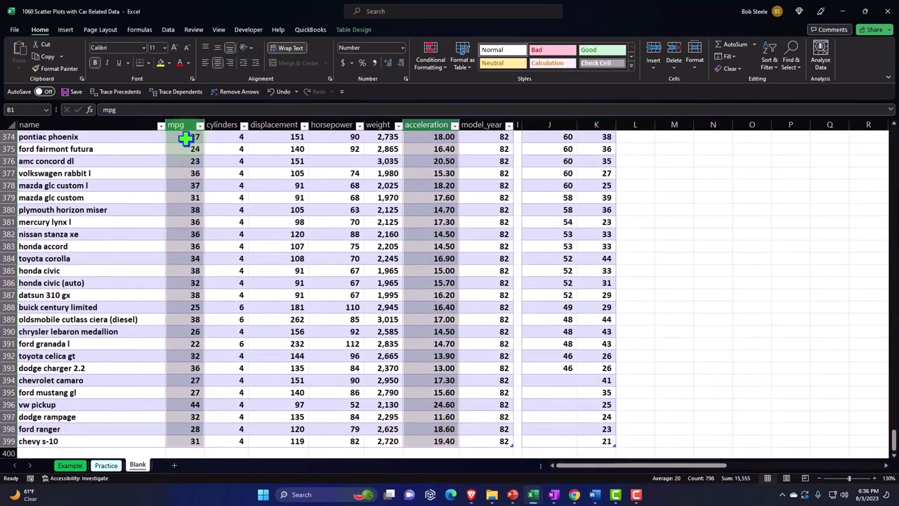
key("ctrl+BackSpace")
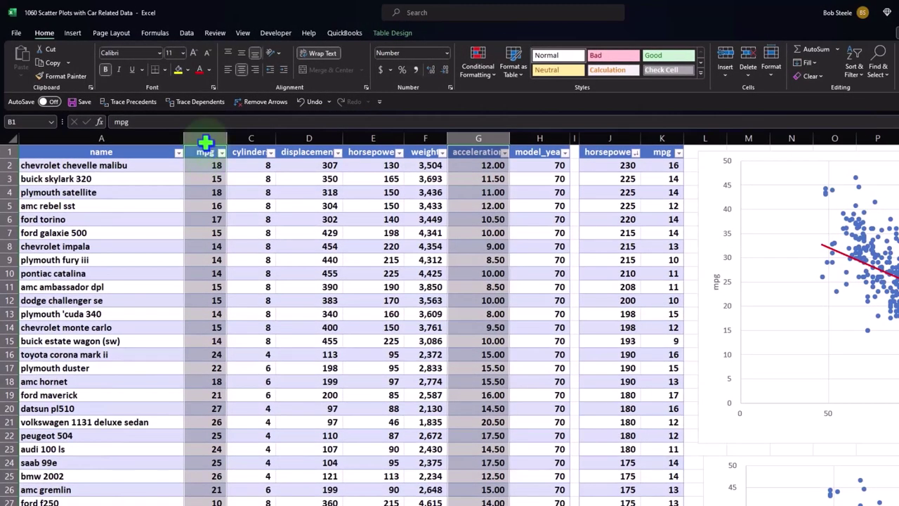
View the scatter chart types available for the selected mpg and acceleration columns without inserting a chart
left_click(69, 35)
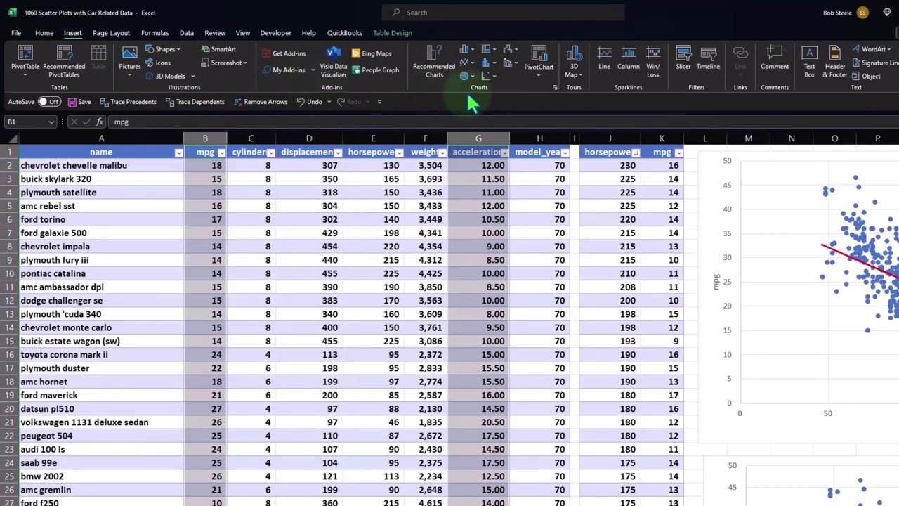
left_click(490, 75)
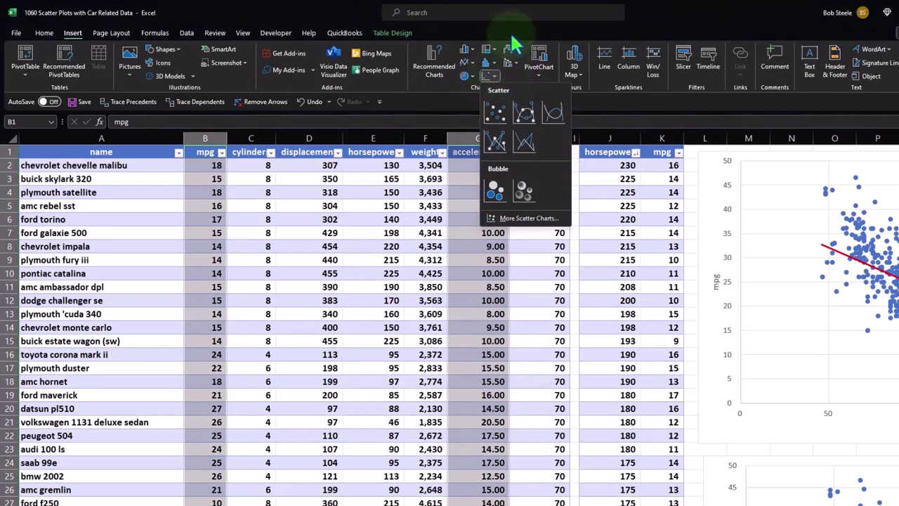
left_click(664, 14)
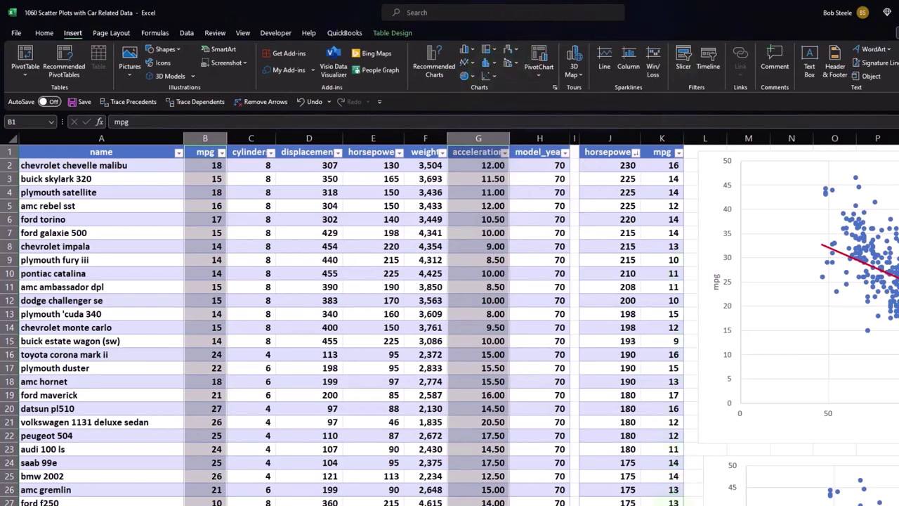
scroll(662, 448, "right", 10)
scroll(878, 447, "down", 1)
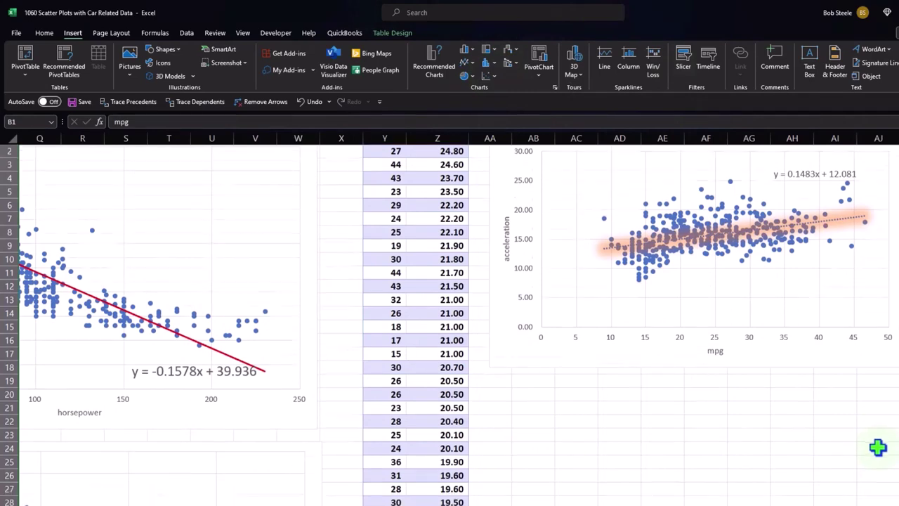
scroll(878, 448, "down", 5)
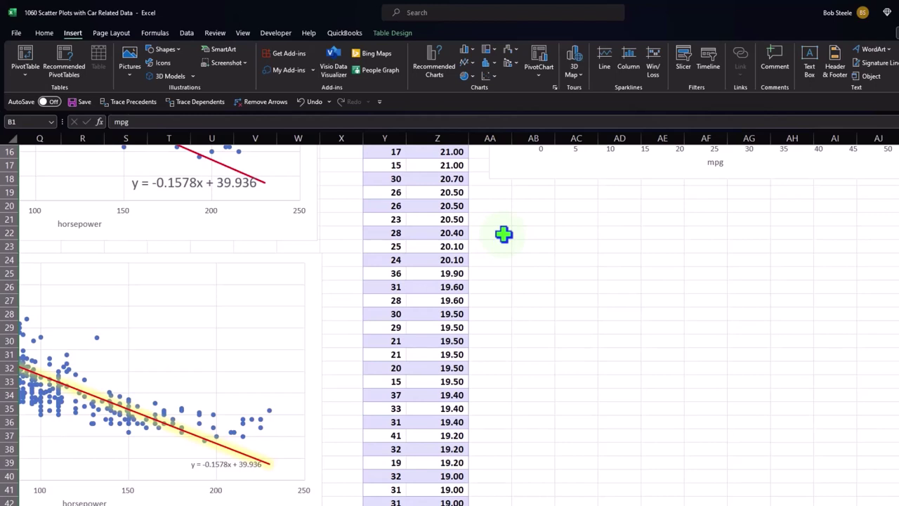
Insert a markers-only scatter chart from the selected mpg and acceleration columns
left_click(73, 33)
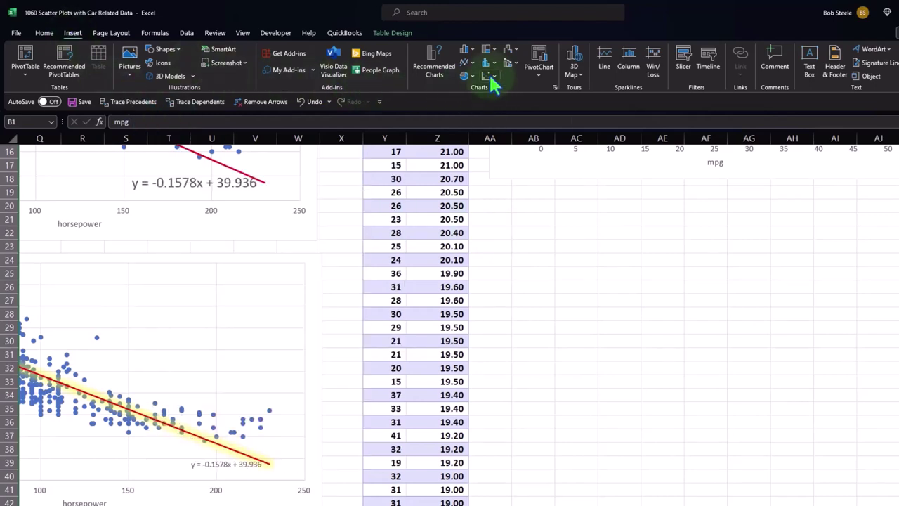
left_click(489, 74)
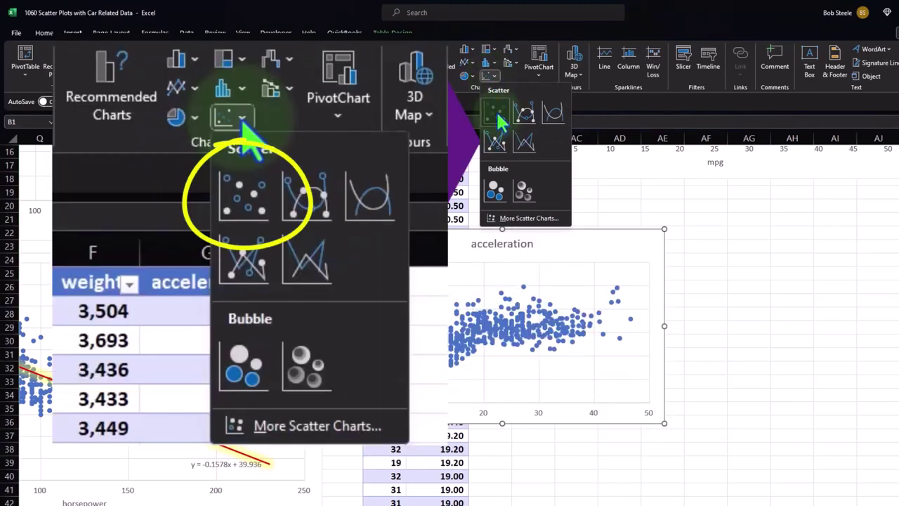
left_click(495, 111)
Move the new acceleration chart below the first mpg versus acceleration chart, and enlarge it to about the same width
left_click_drag(367, 247, 516, 226)
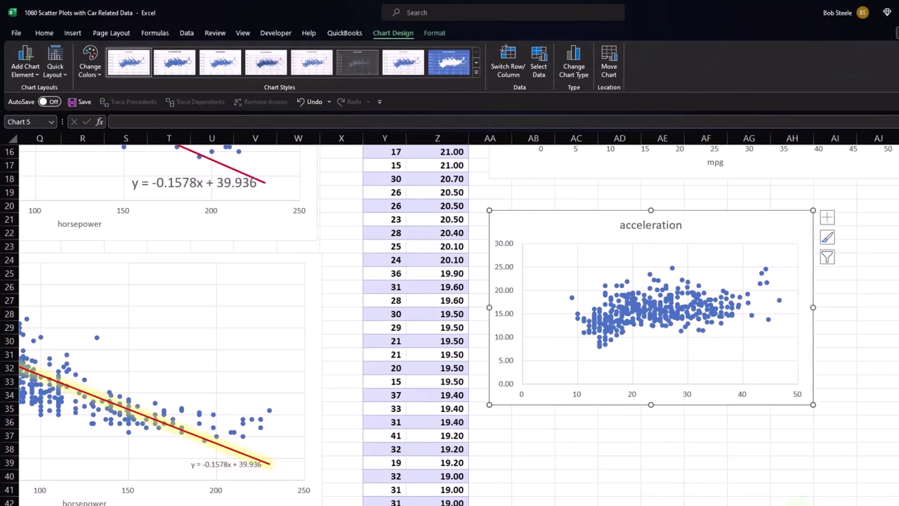
scroll(458, 319, "right", 1)
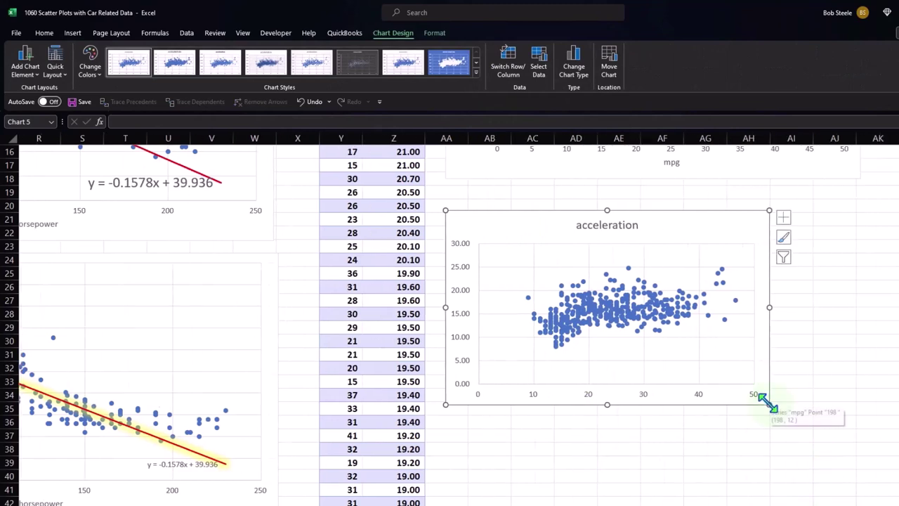
left_click_drag(769, 405, 855, 445)
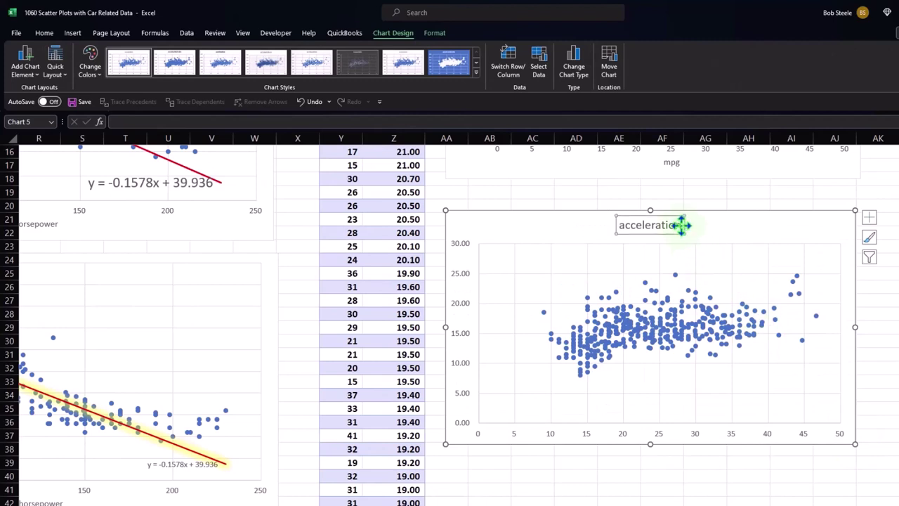
Remove the new scatter chart's title and add titles to both of its axes
key("Delete")
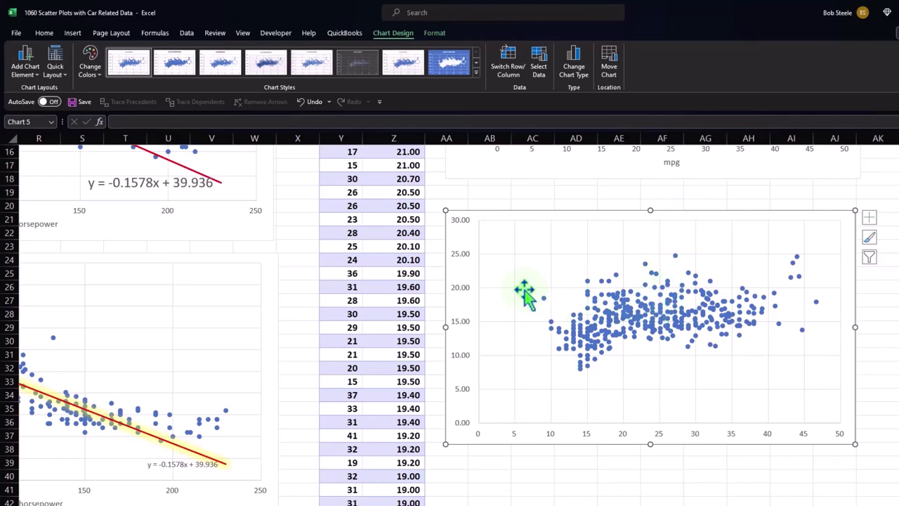
left_click(870, 218)
left_click(846, 228)
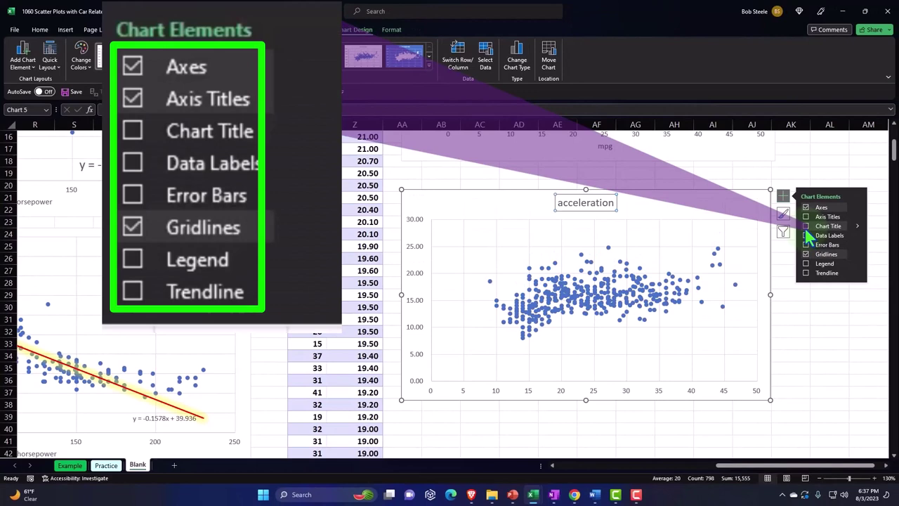
left_click(806, 216)
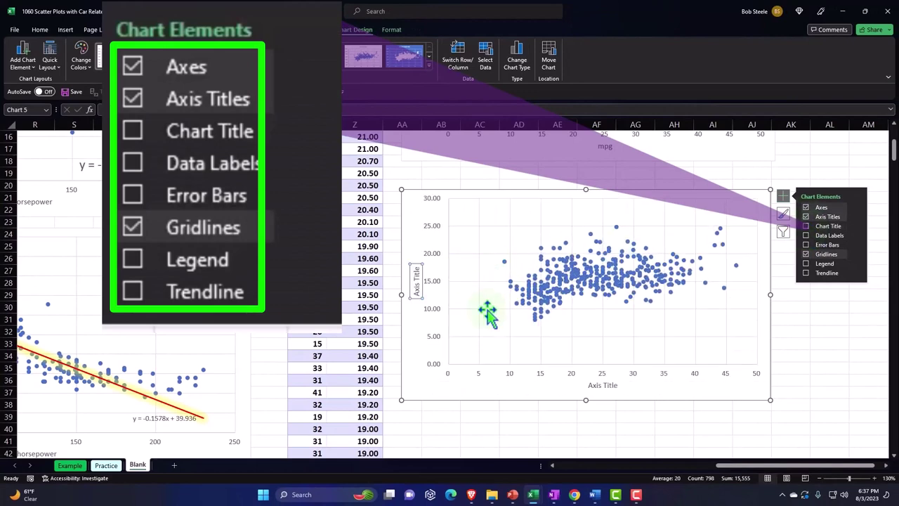
Link the new chart's horizontal axis title to the mpg header of the original car table
left_click(616, 387)
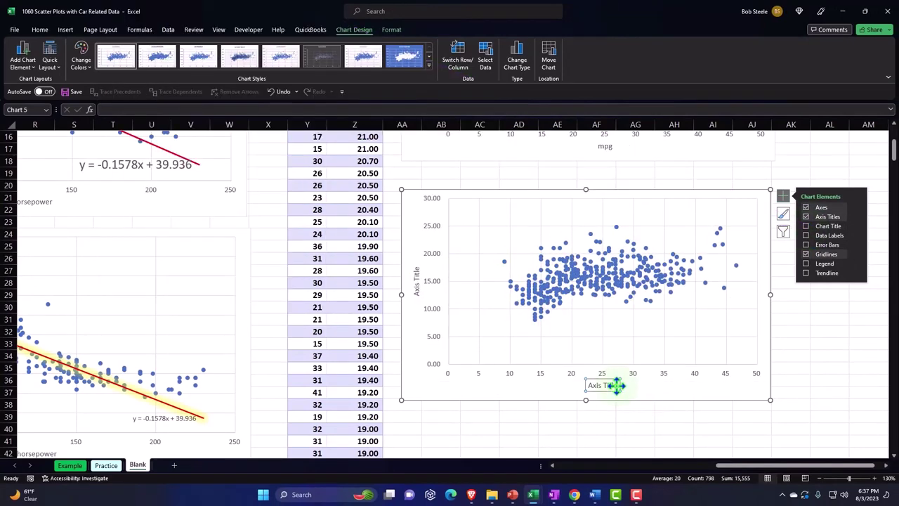
type("=")
scroll(483, 385, "up", 5)
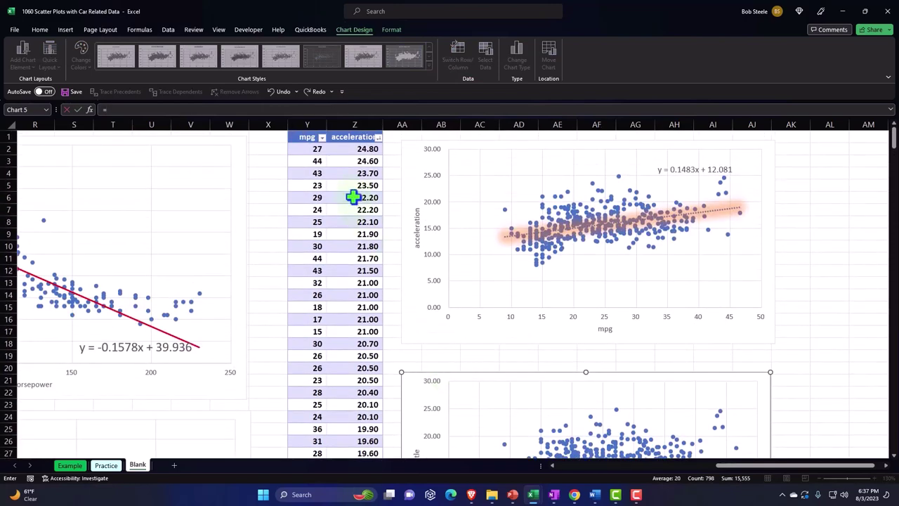
key("Left")
key("Left")
key("Left")
key("Left")
key("Left")
key("Left")
key("Left")
key("Left")
key("Left")
key("Left")
key("Left")
key("Left")
key("Left")
key("Left")
key("Left")
key("Left")
key("Left")
key("Left")
key("Left")
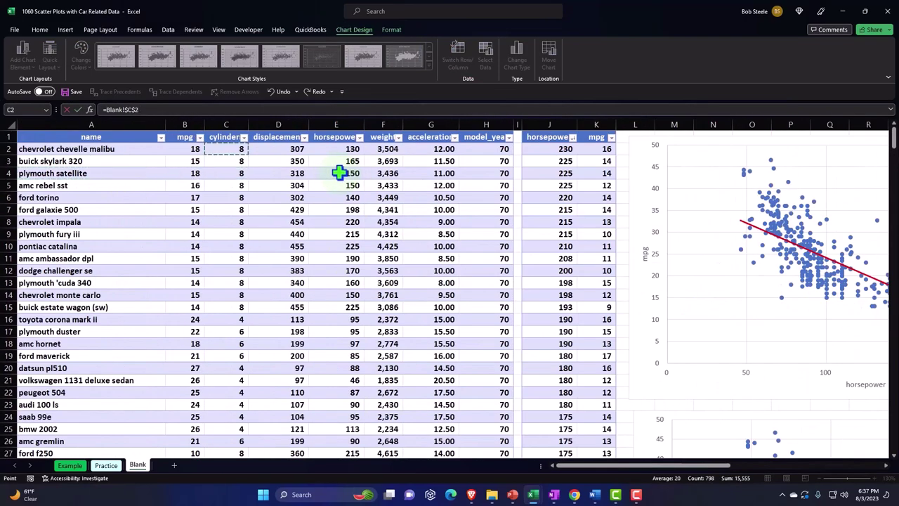
key("Escape")
Link the new chart's vertical axis title to the acceleration header of the original car table
scroll(750, 302, "down", 4)
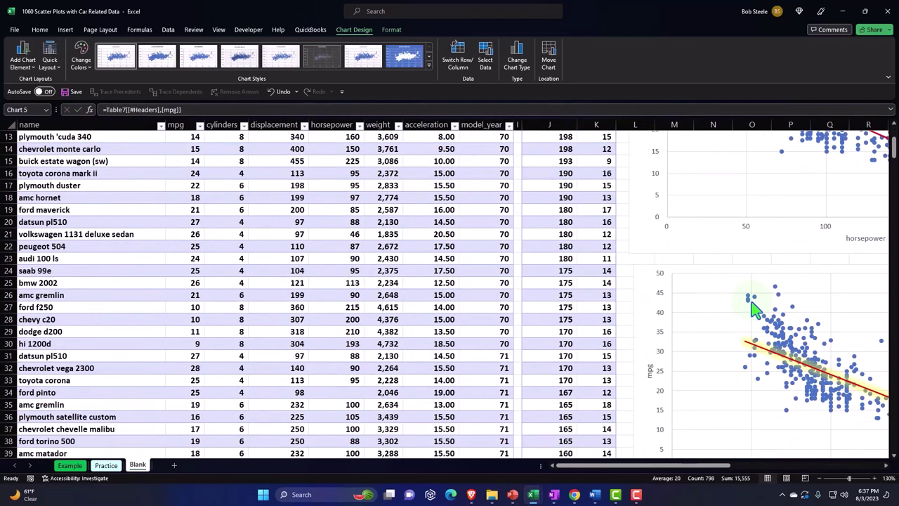
scroll(674, 377, "down", 3)
left_click_drag(734, 467, 808, 467)
scroll(530, 325, "up", 2)
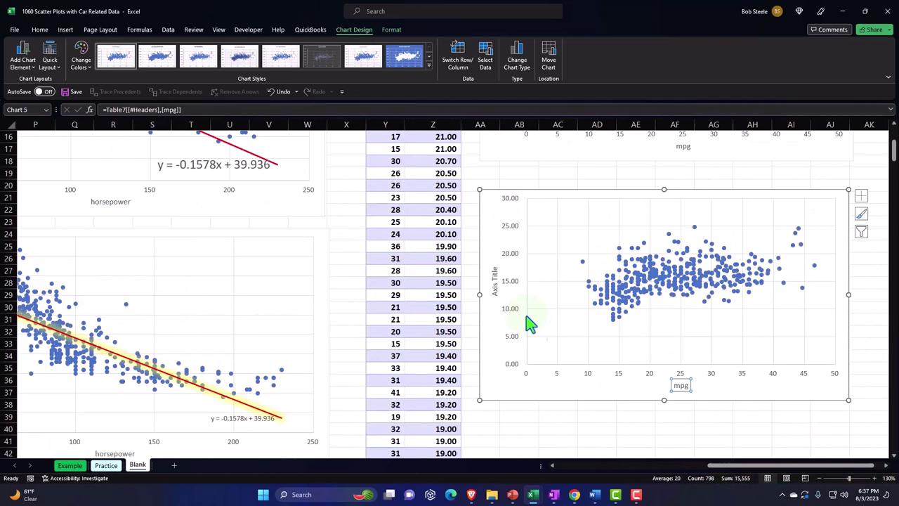
left_click(491, 277)
type("=")
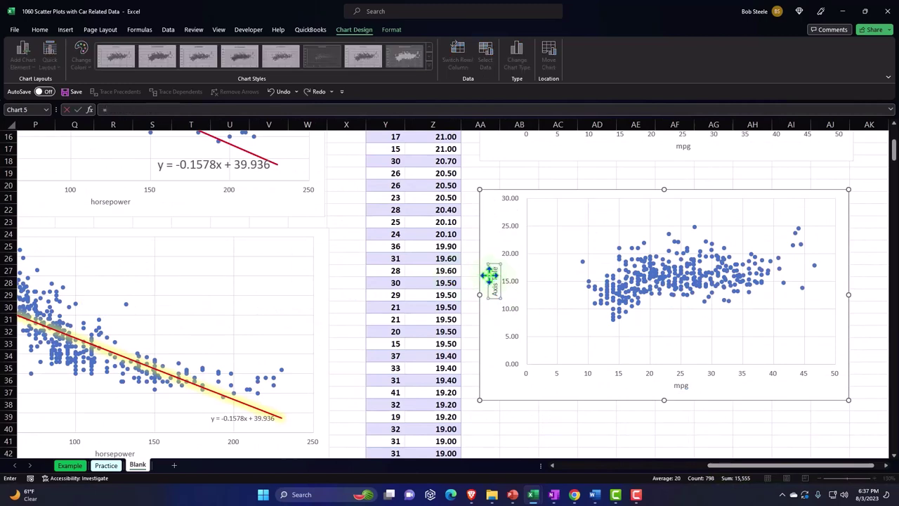
scroll(399, 227, "up", 5)
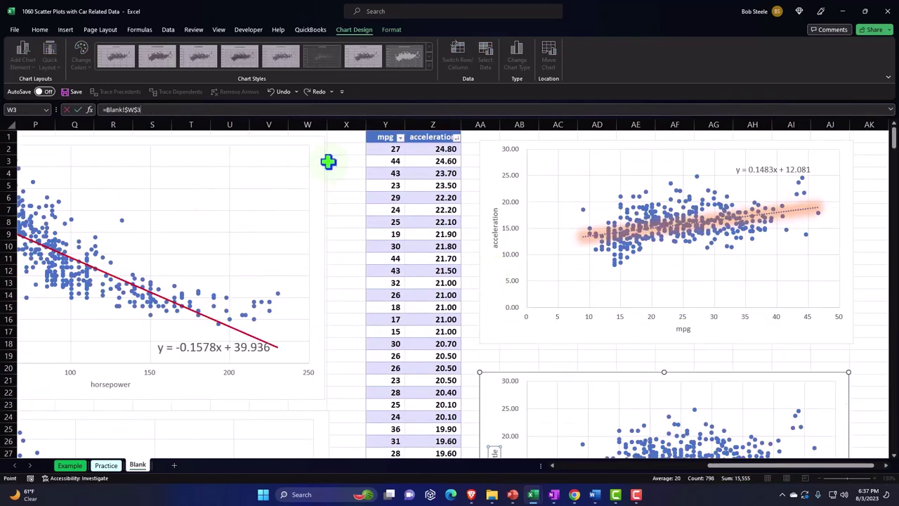
key("Home")
key("Up")
key("Right")
key("Right")
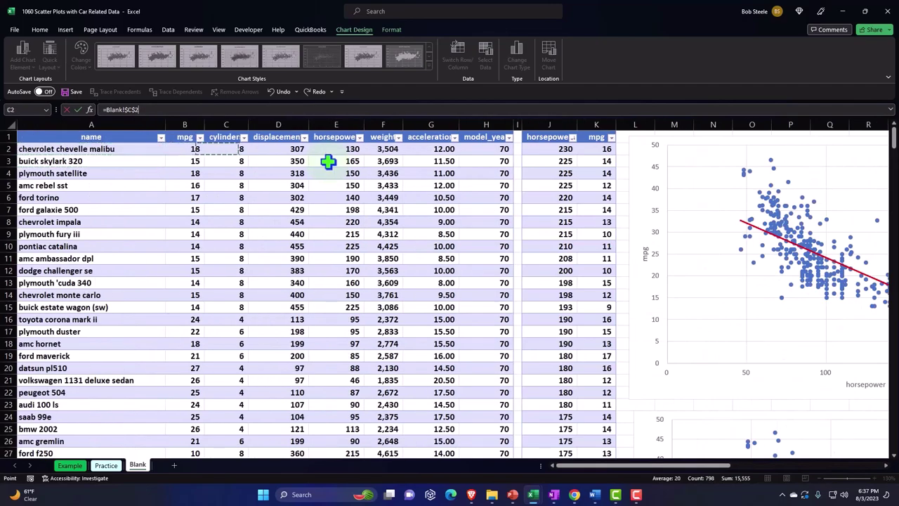
key("Right")
key("Up")
key("Return")
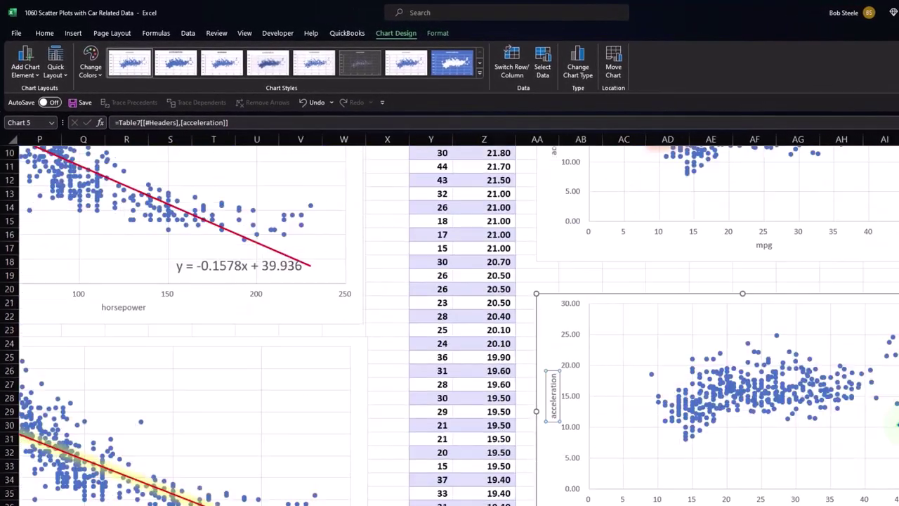
Add a linear trendline to the new chart and display its equation on the chart
scroll(450, 325, "down", 1)
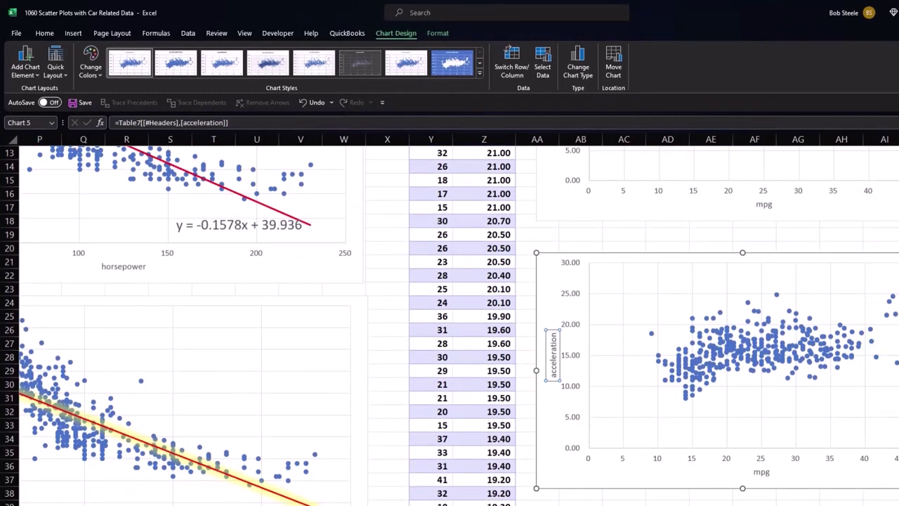
left_click(540, 261)
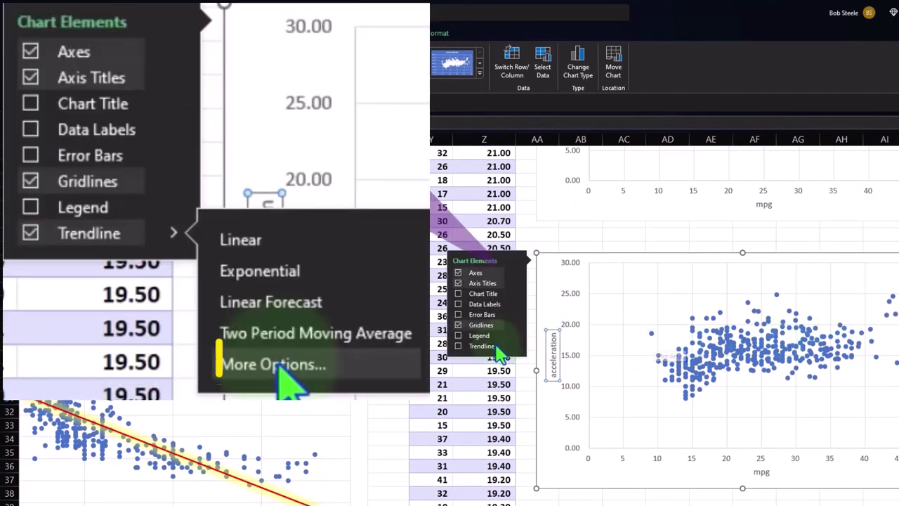
left_click(500, 347)
mouse_move(516, 354)
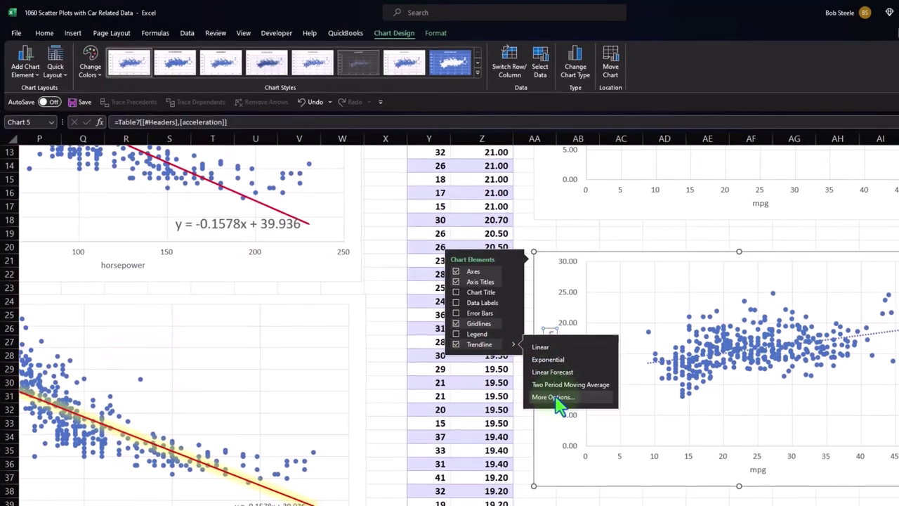
left_click(545, 399)
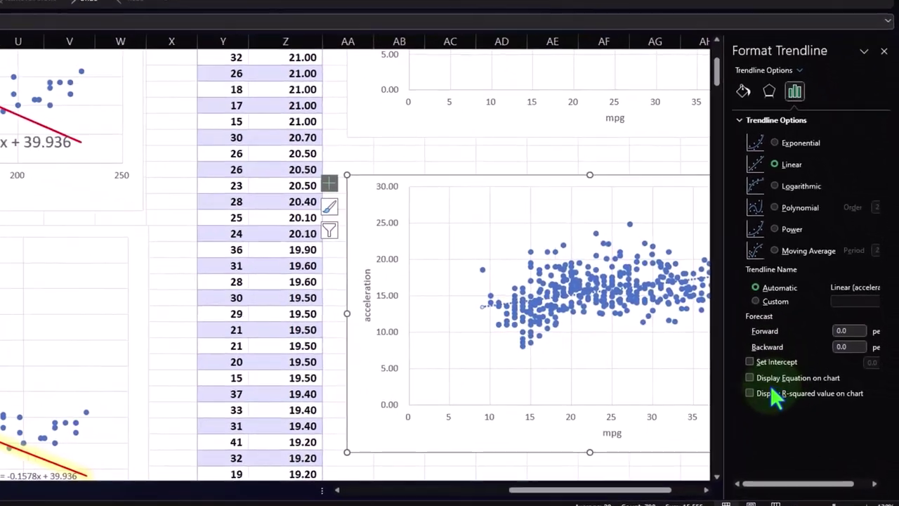
left_click(785, 380)
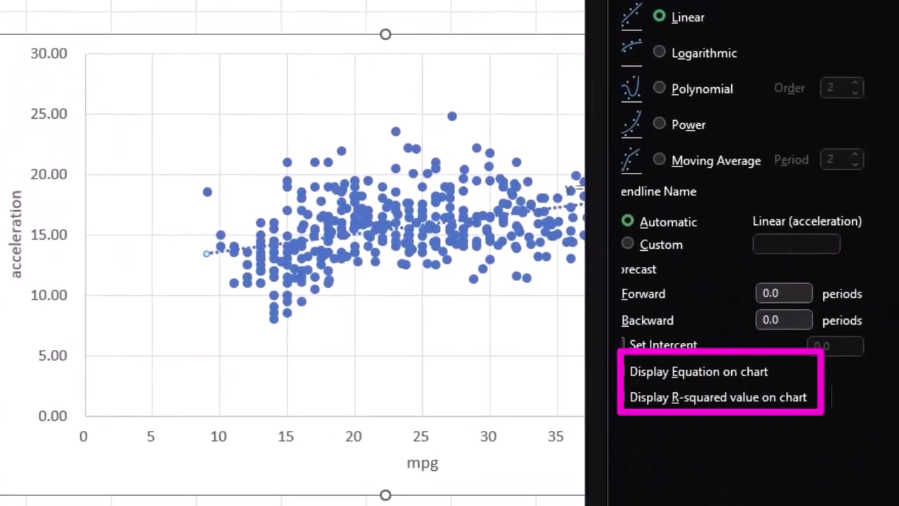
Enlarge the trendline equation's font to size 12 and move the label above the trendline into clearer space
scroll(292, 253, "right", 3)
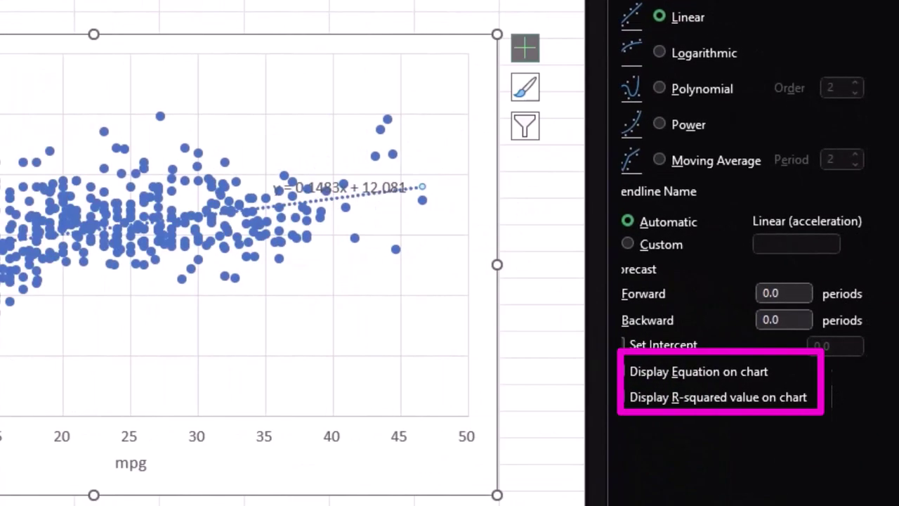
left_click(383, 181)
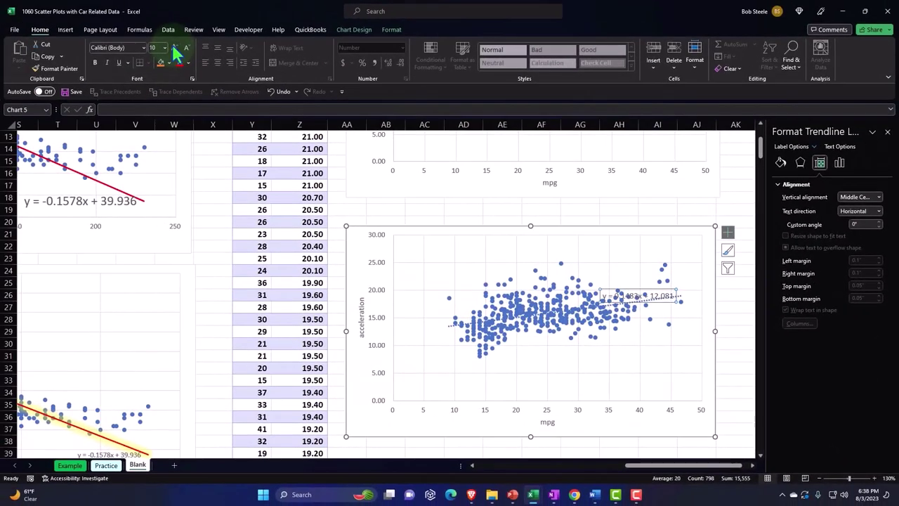
left_click(618, 285)
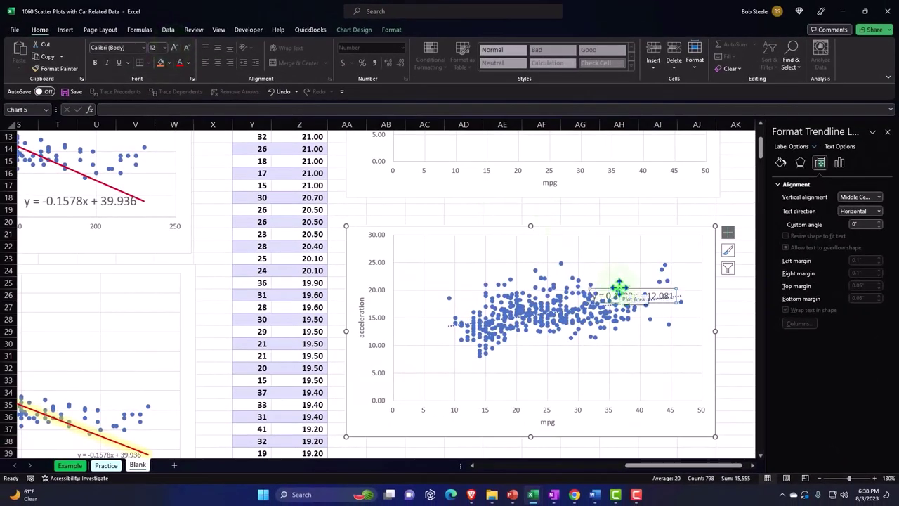
left_click_drag(618, 285, 625, 248)
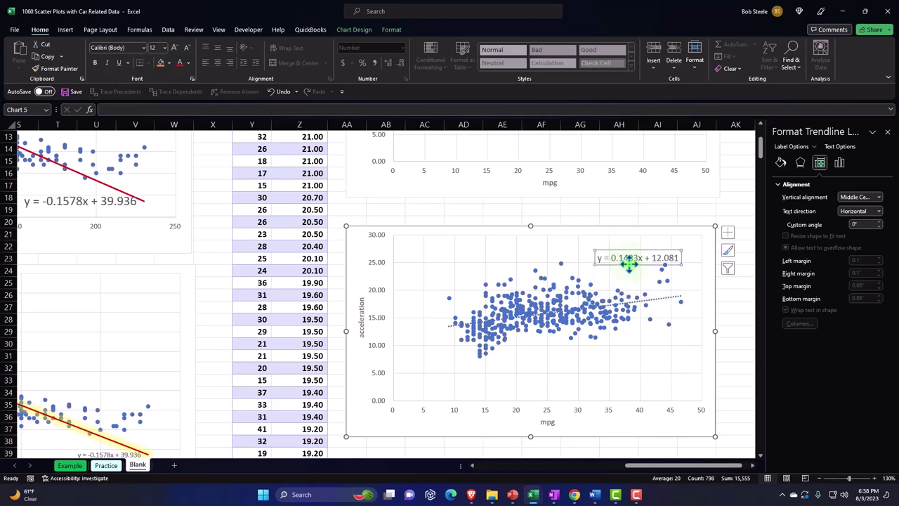
Change the new chart's trendline to a solid gold line color
left_click(662, 298)
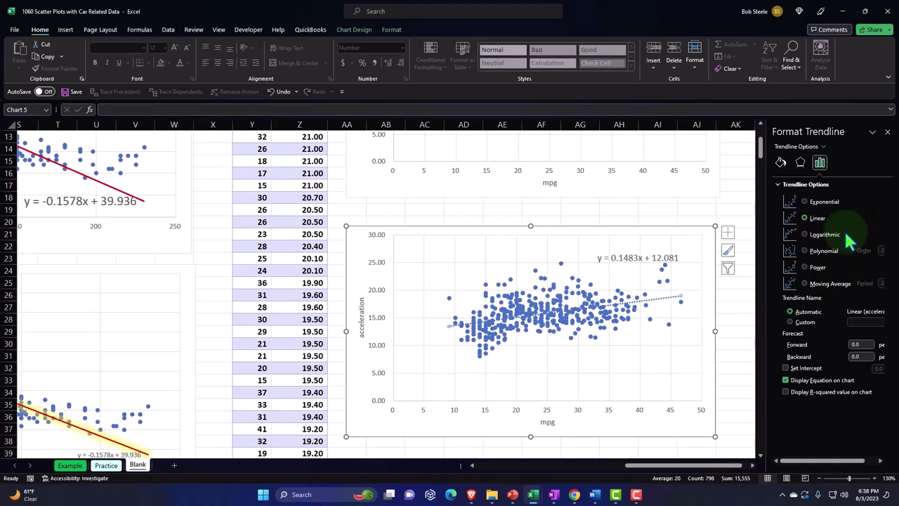
left_click(781, 163)
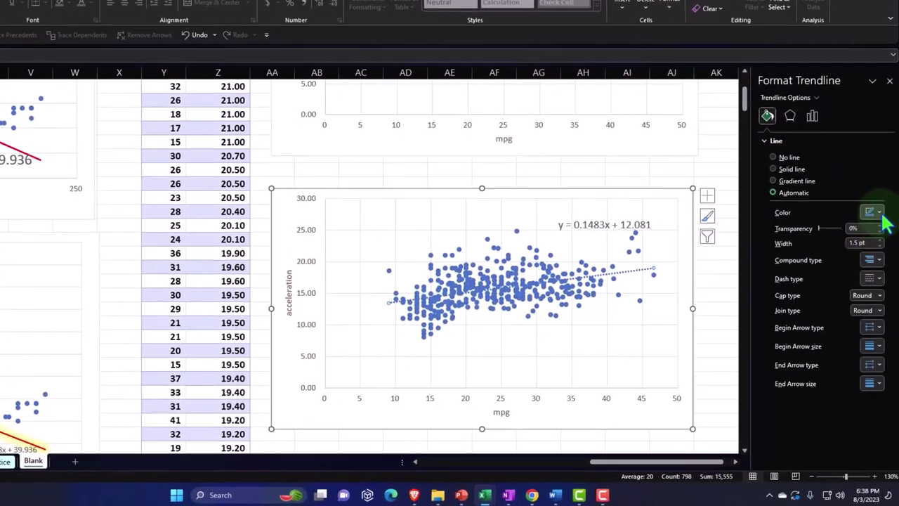
left_click(880, 251)
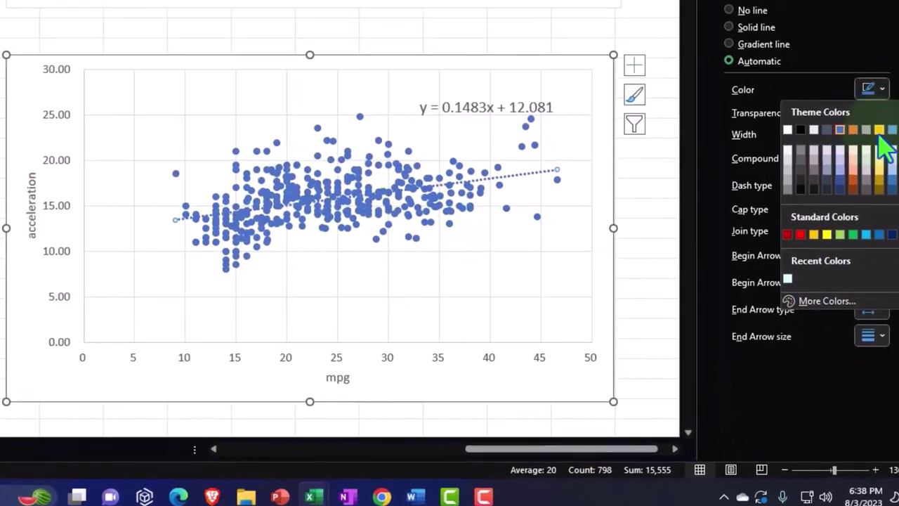
left_click(813, 229)
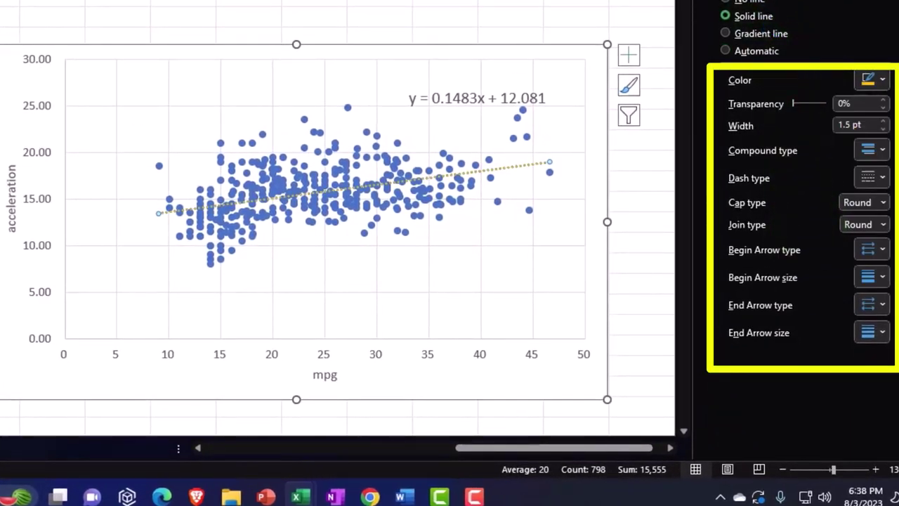
Try a green 18 pt glow on the trendline, and replace it with an orange glow preset
left_click(737, 2)
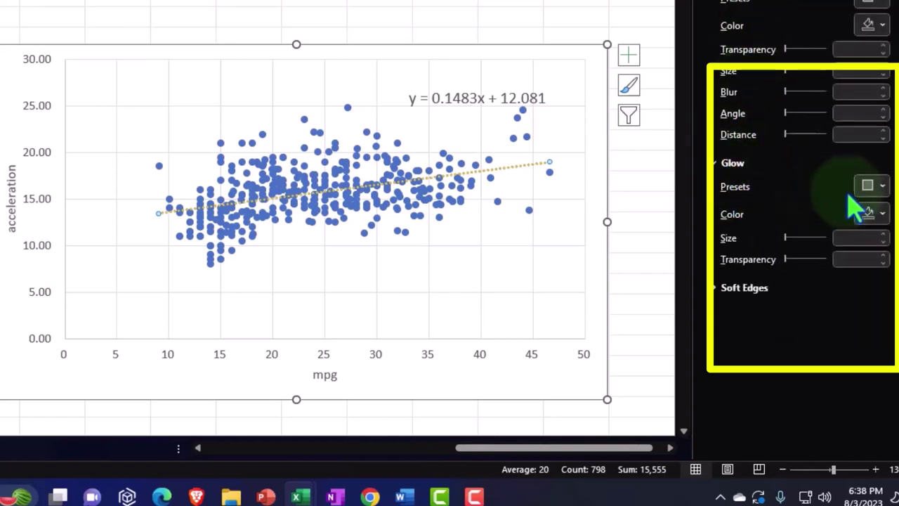
left_click(871, 186)
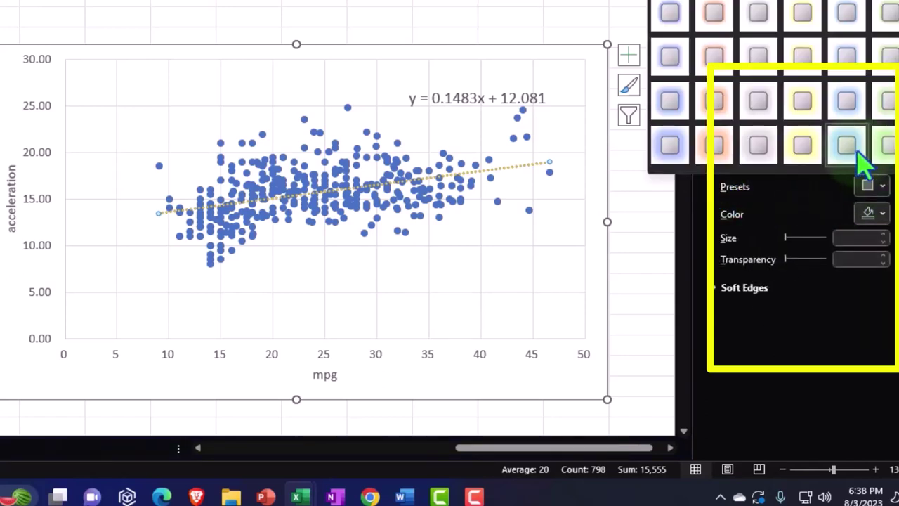
left_click(885, 149)
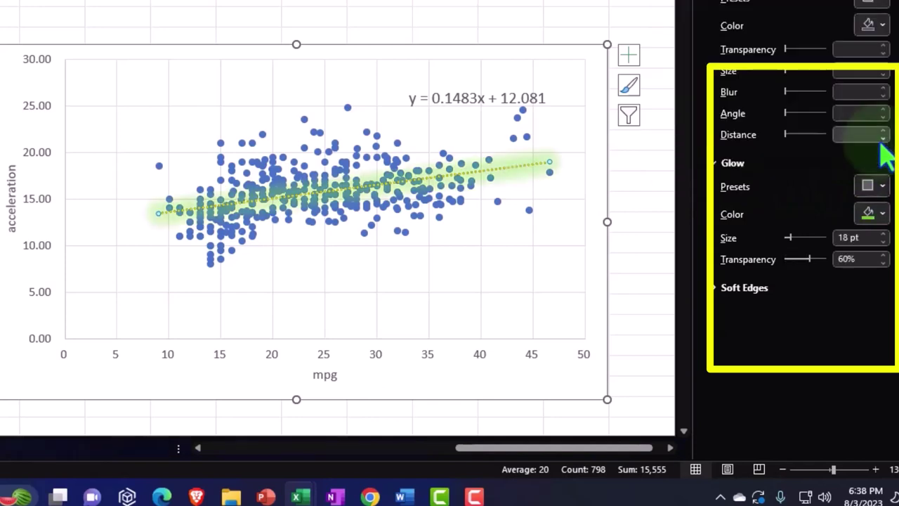
left_click(881, 215)
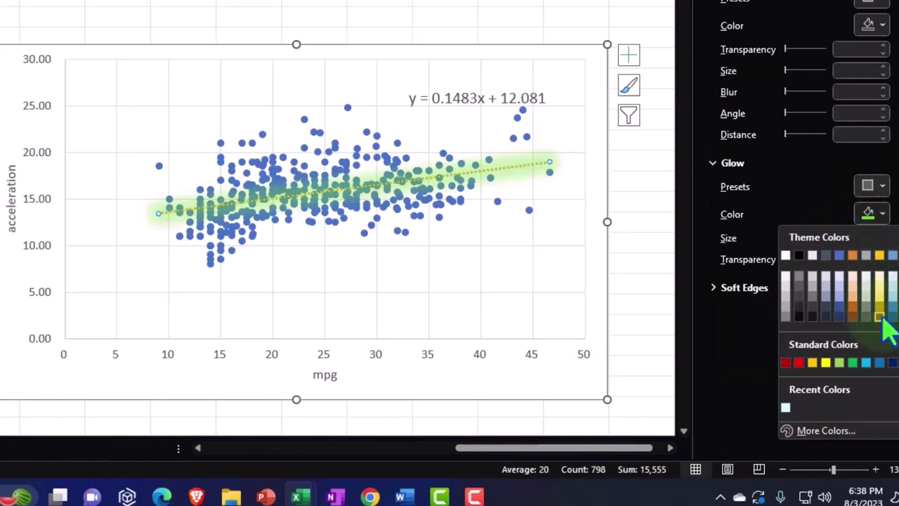
left_click(883, 186)
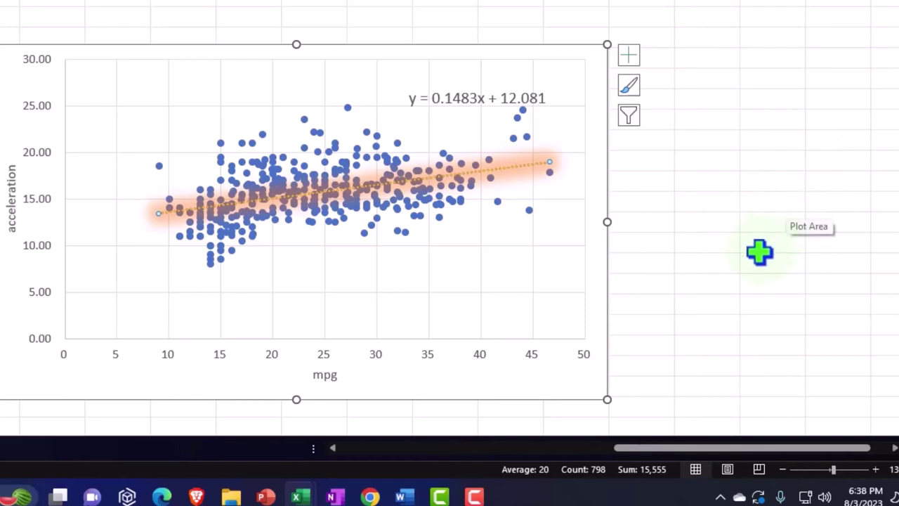
key("ctrl+v")
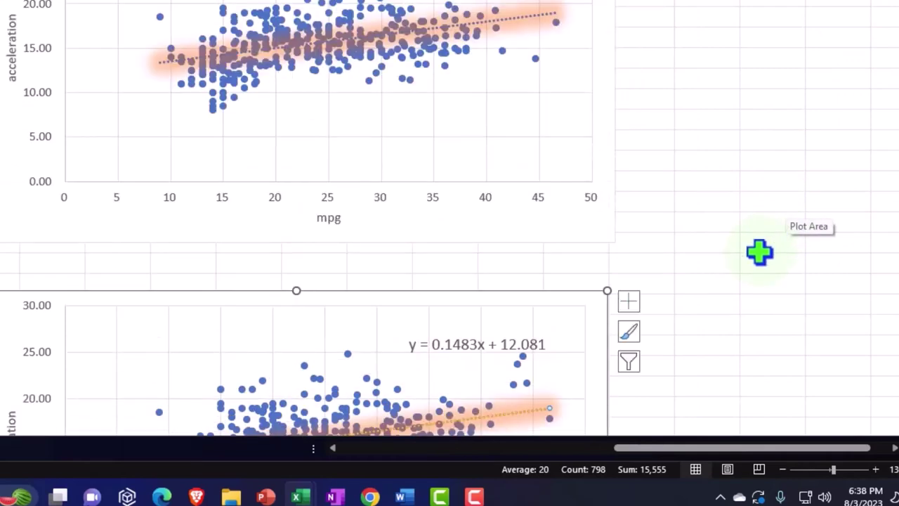